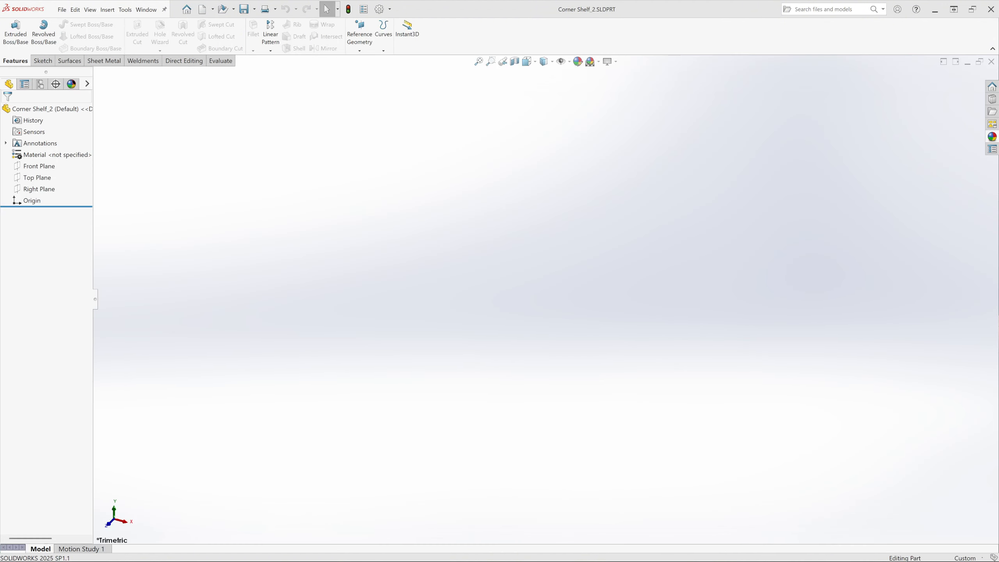
left_click(62, 10)
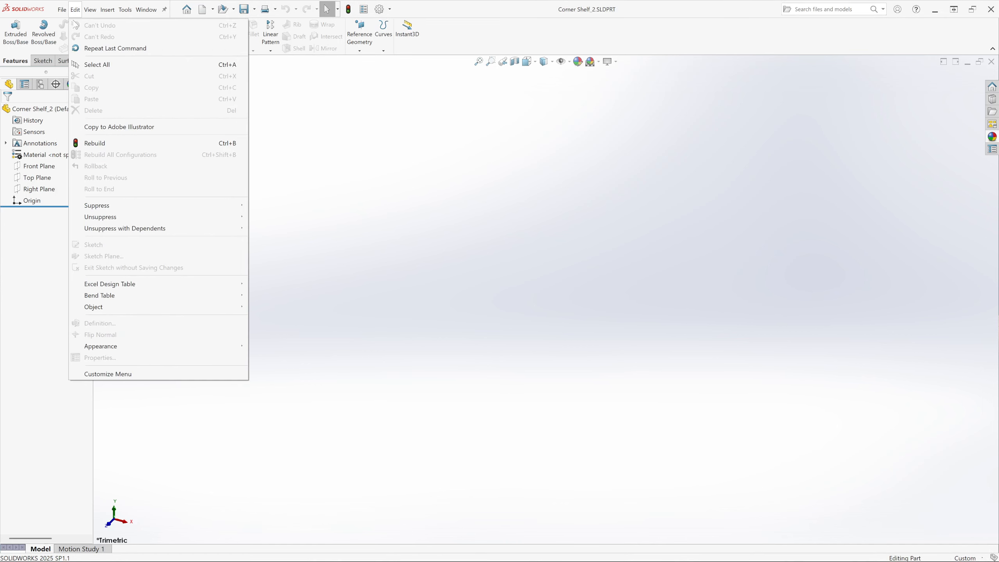
left_click(80, 25)
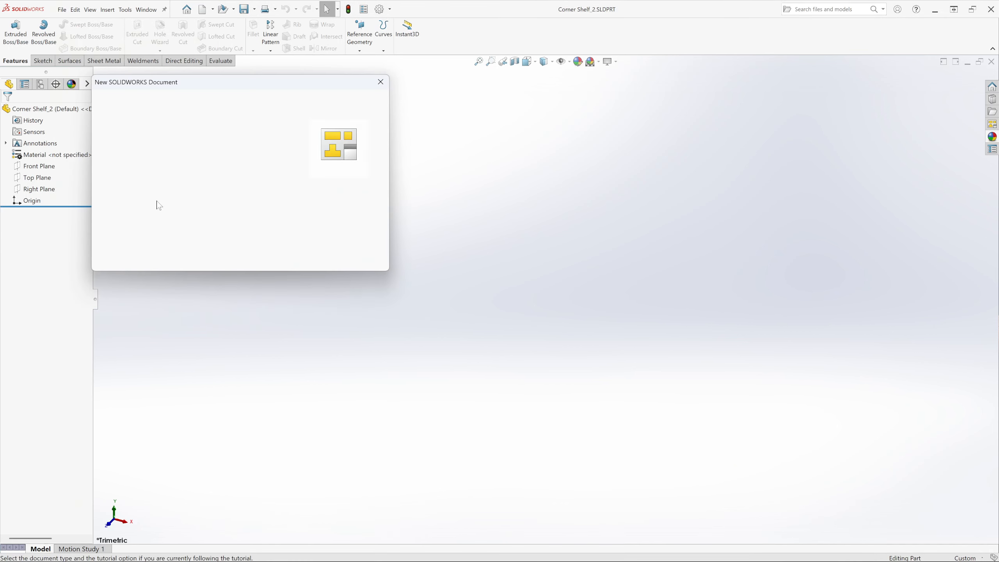
left_click(152, 160)
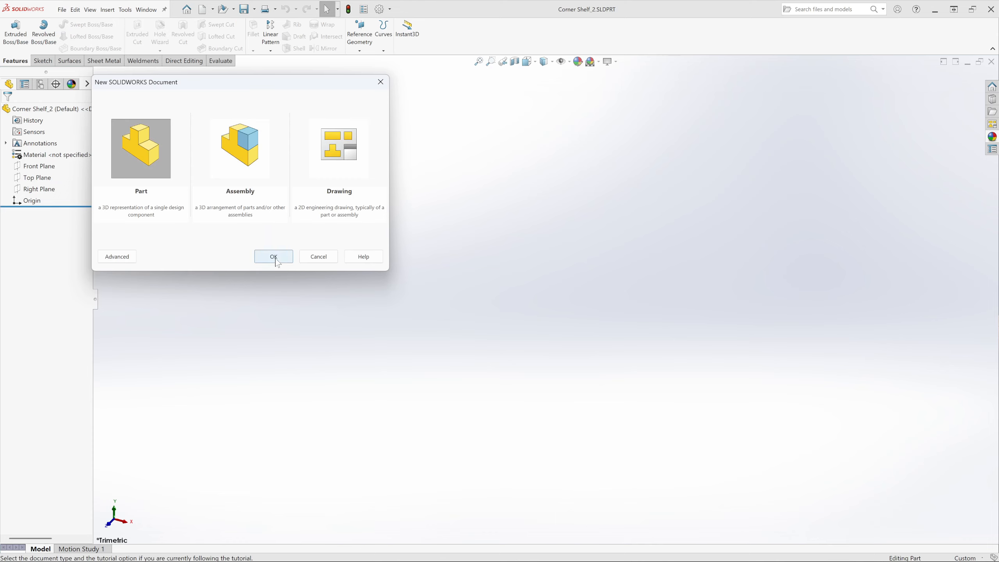
left_click(381, 82)
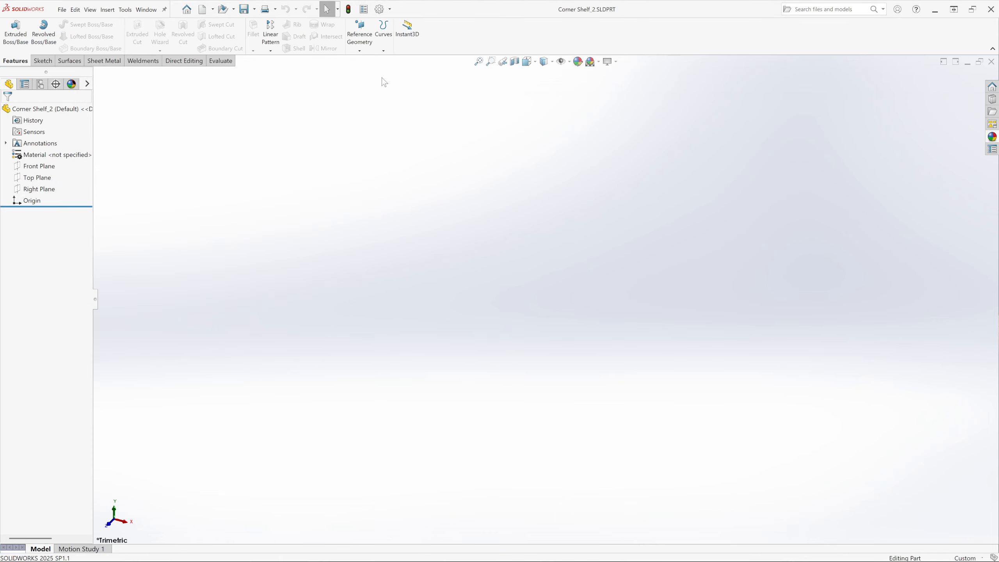
Change the viewport background scene to Plain White
left_click(598, 65)
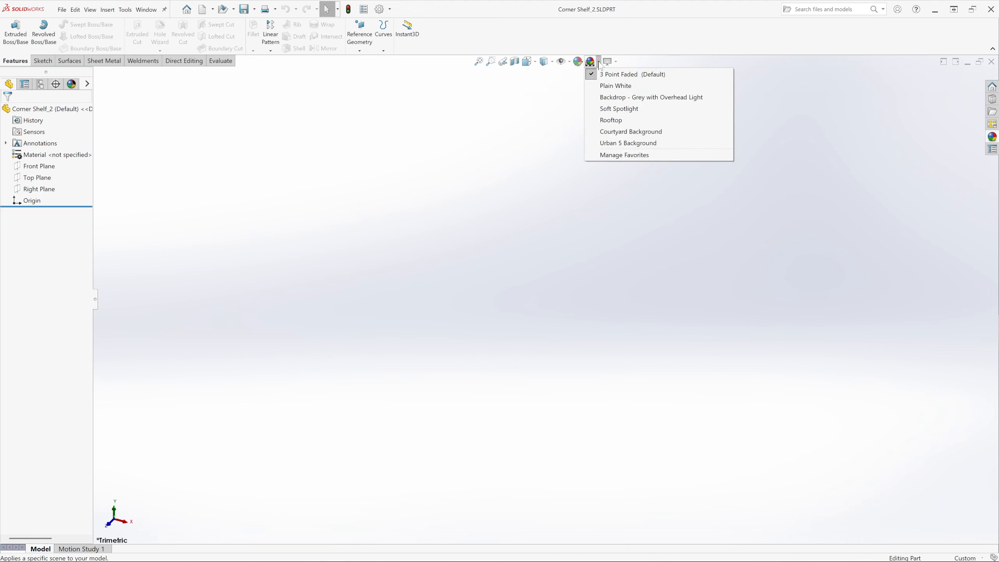
left_click(606, 86)
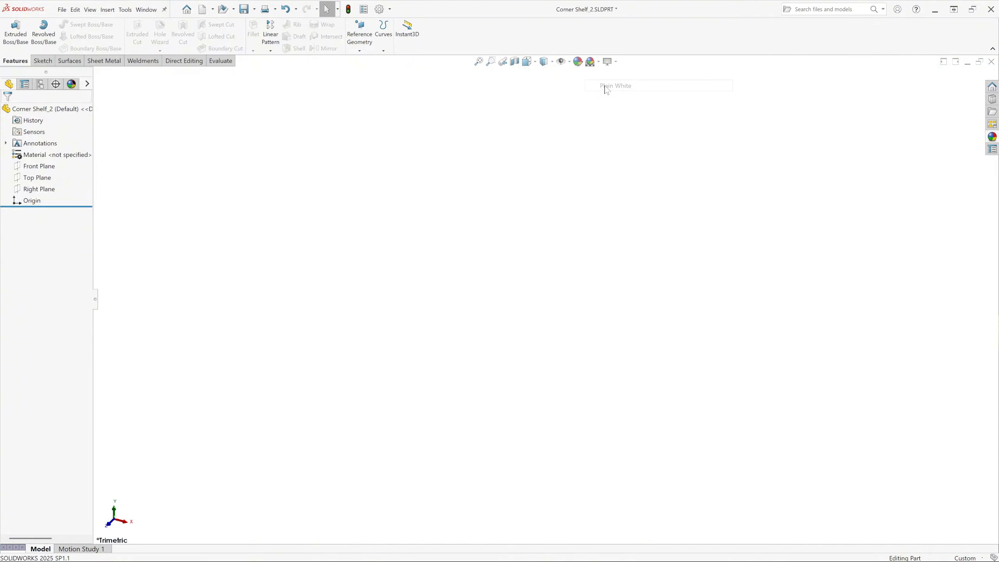
Set the document's unit system to IPS (inch, pound, second) with three decimal places for length
left_click(390, 10)
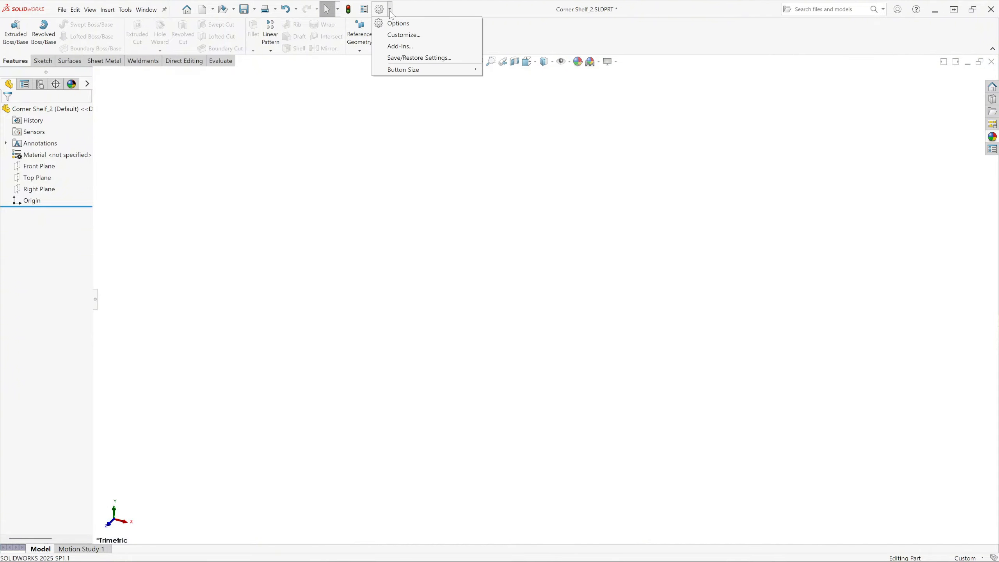
left_click(396, 23)
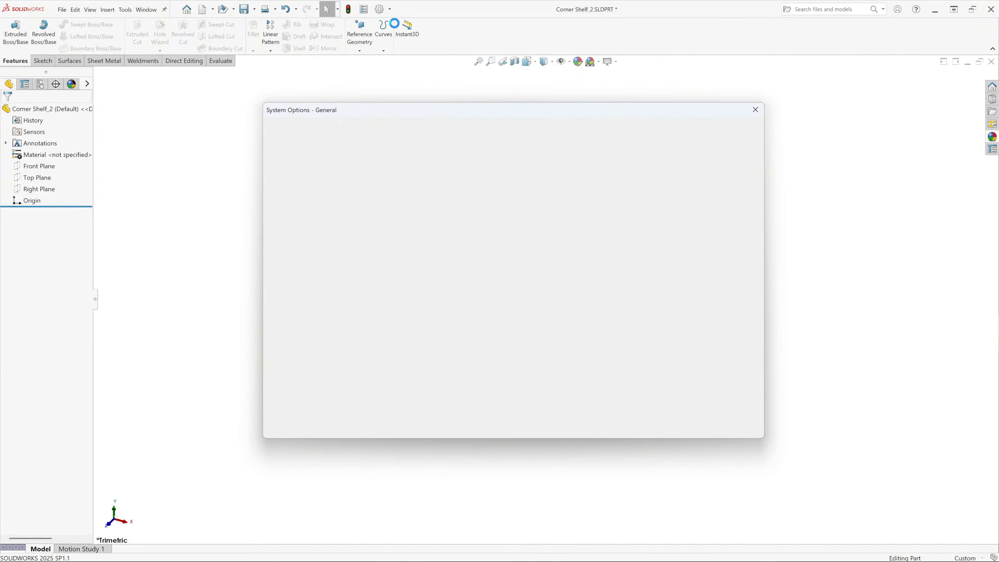
left_click(353, 132)
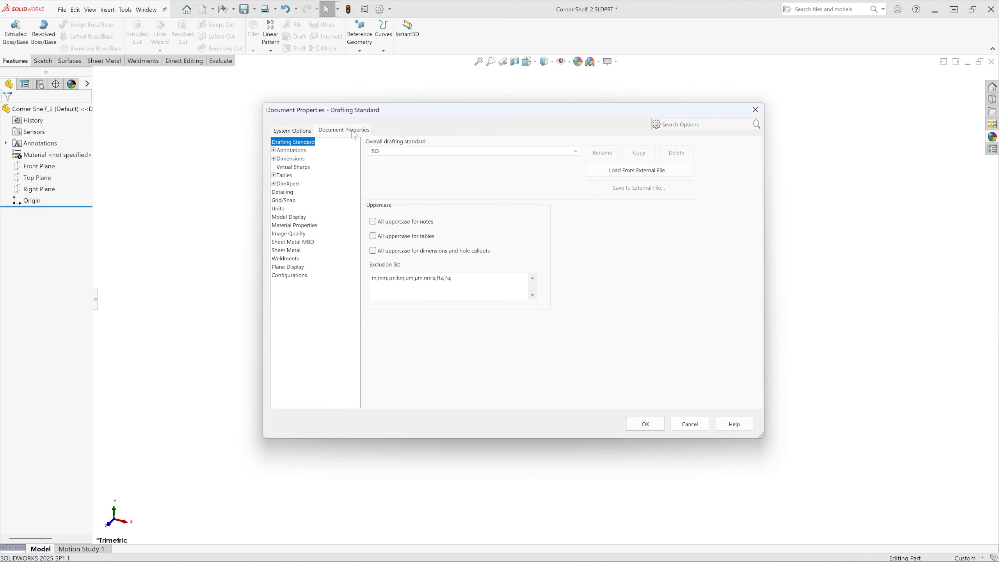
left_click(281, 210)
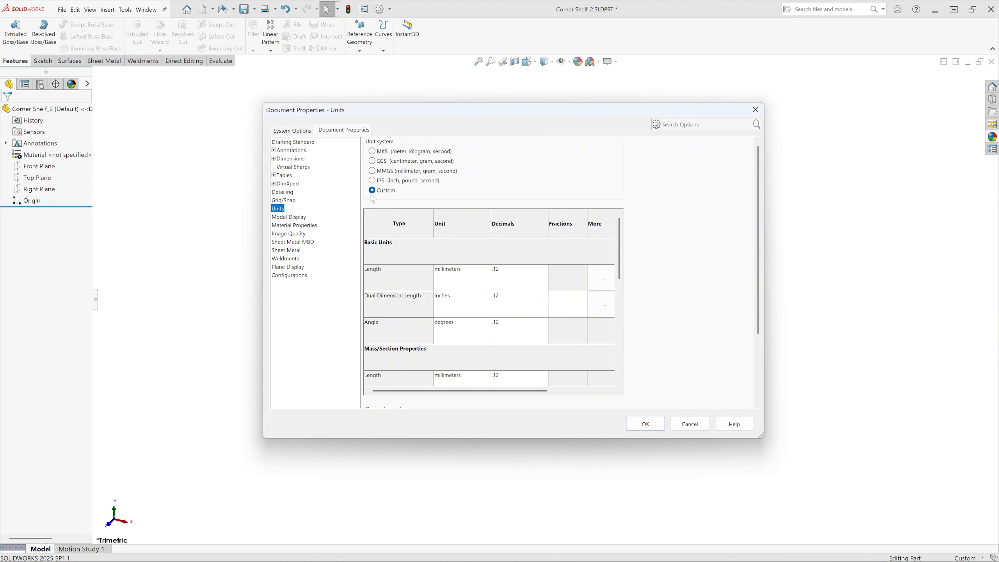
left_click(373, 181)
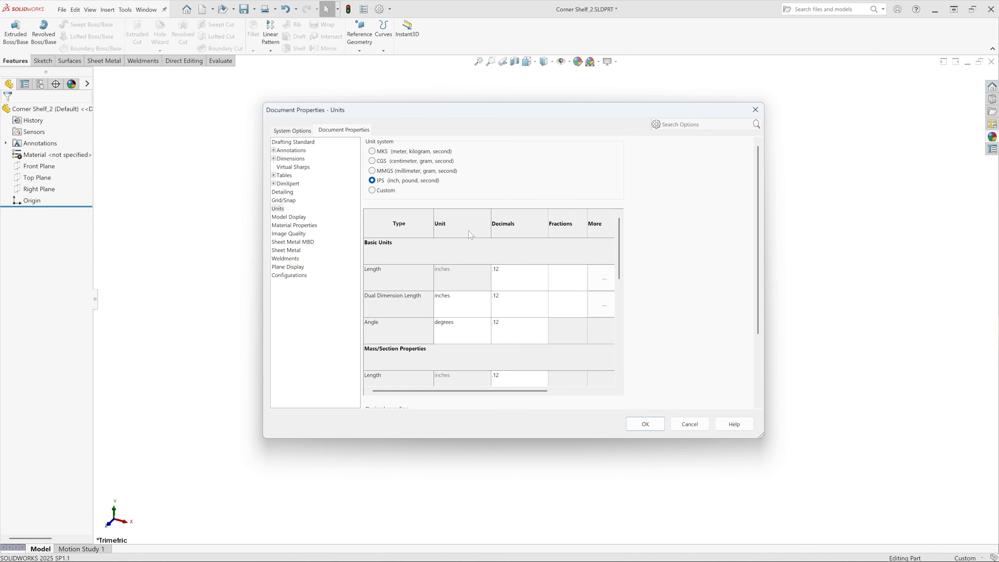
left_click(501, 309)
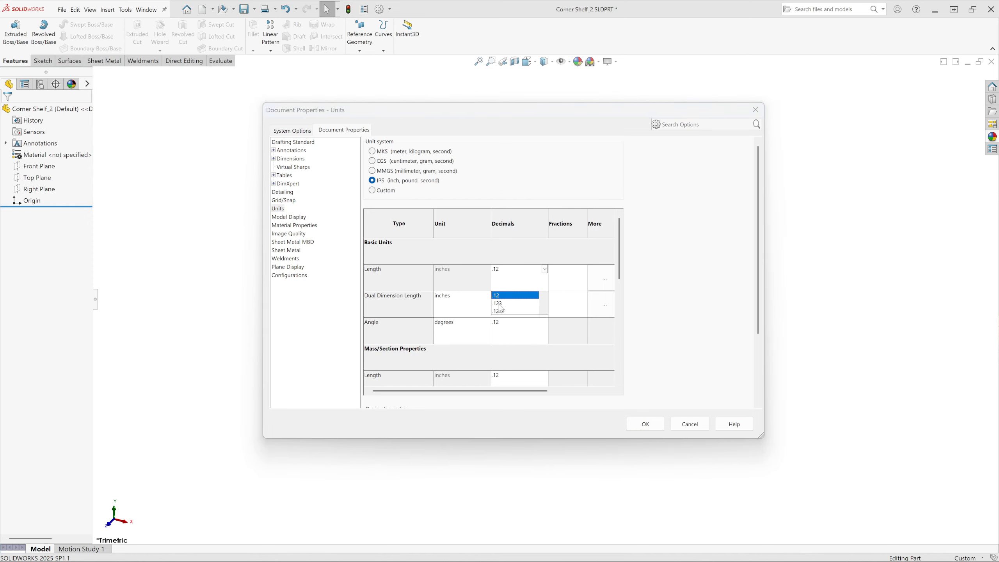
left_click(500, 304)
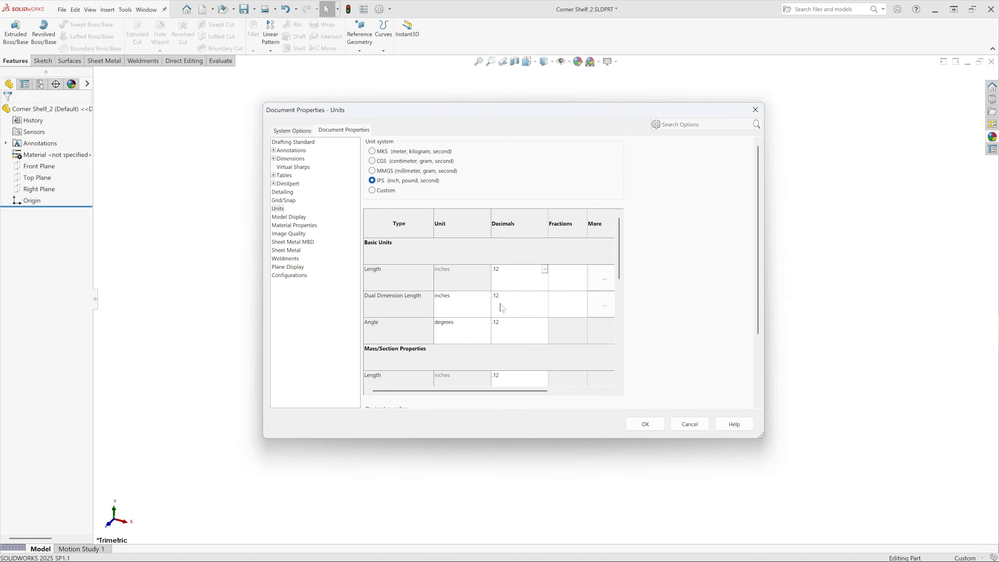
left_click(660, 426)
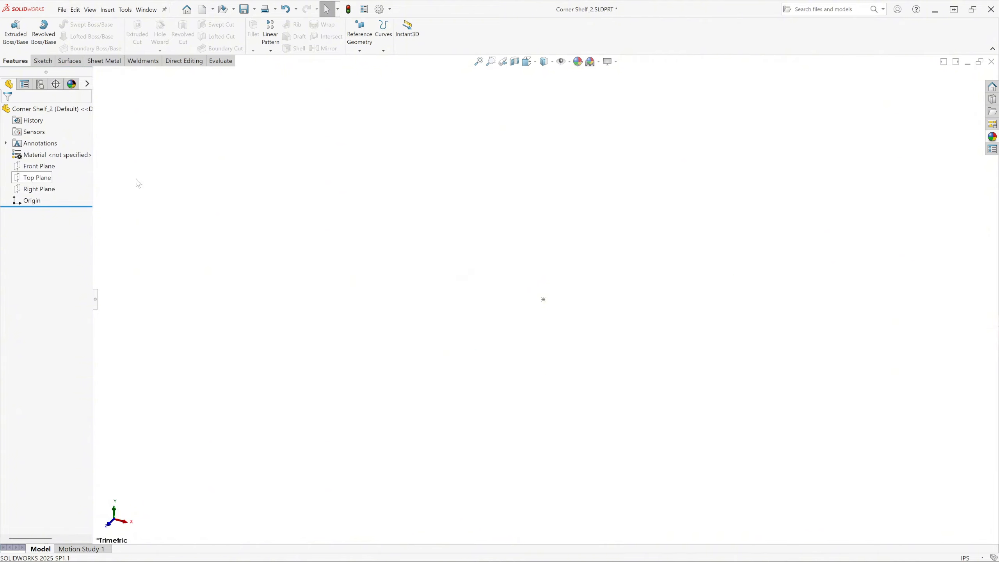
Start a new sketch on the Top Plane
left_click(37, 179)
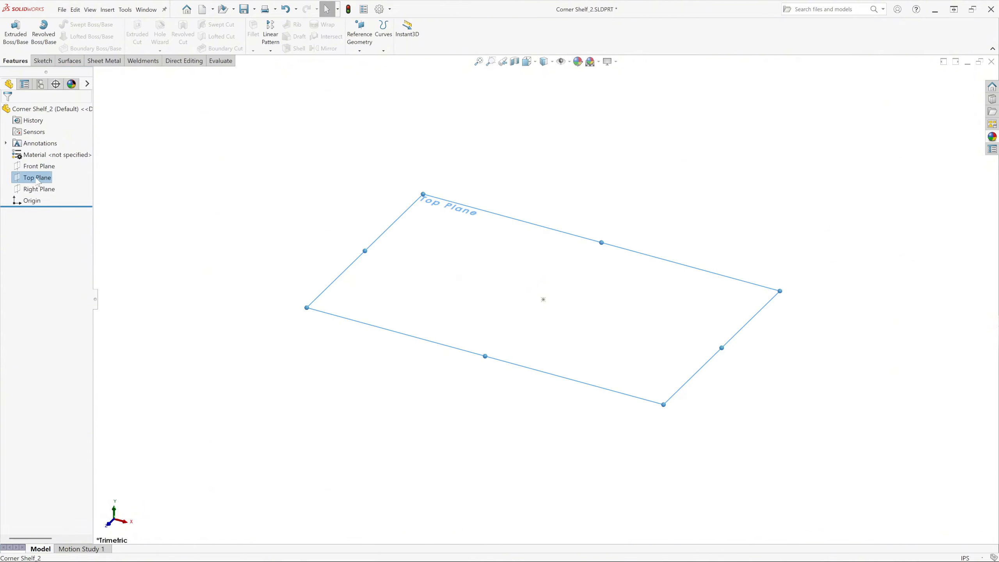
left_click(37, 178)
left_click(135, 180)
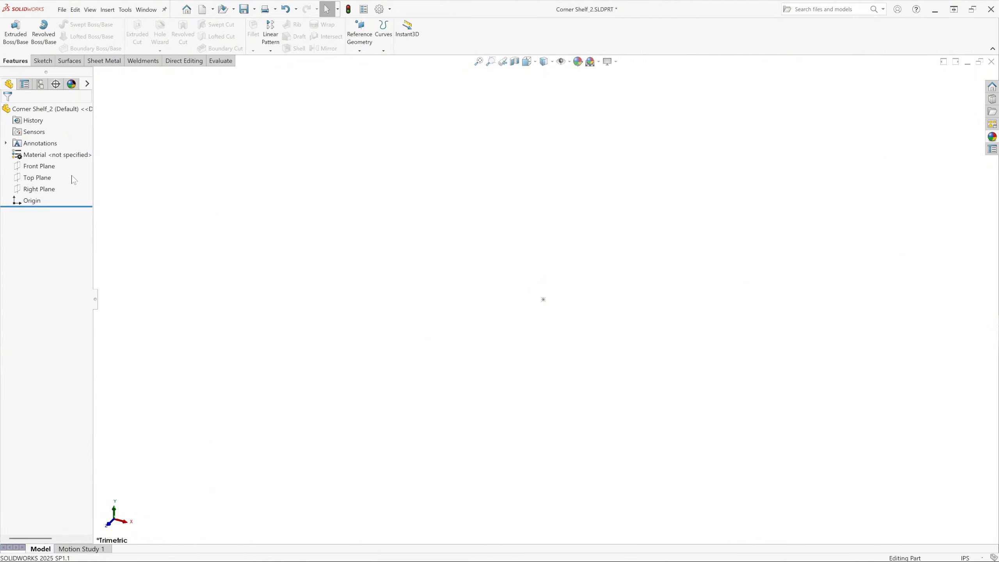
left_click(45, 178)
left_click(50, 168)
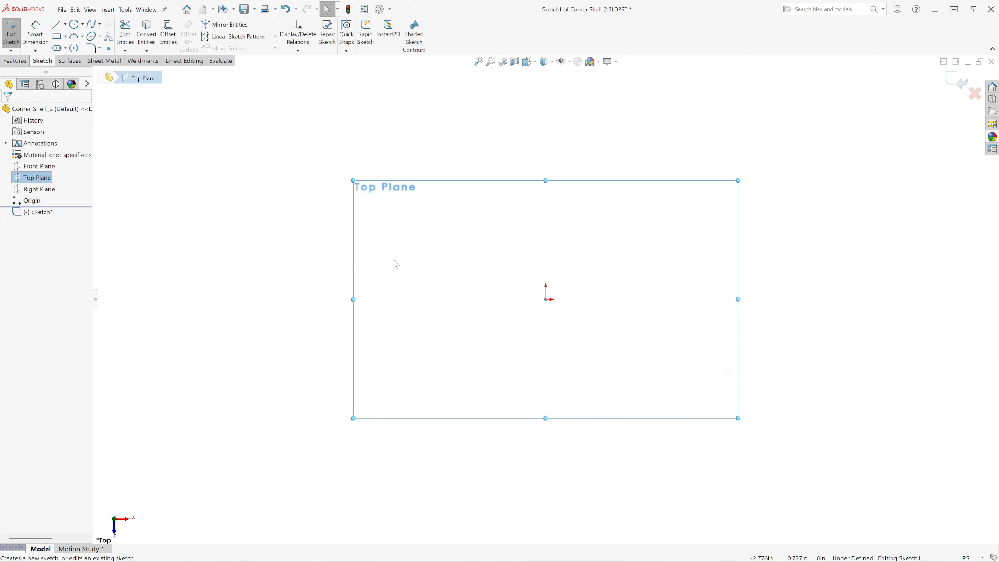
Sketch a closed six-line L-shaped profile from the origin, about 6.4 in wide and 5.6 in deep, with the notch diagonally opposite the origin
left_click(57, 25)
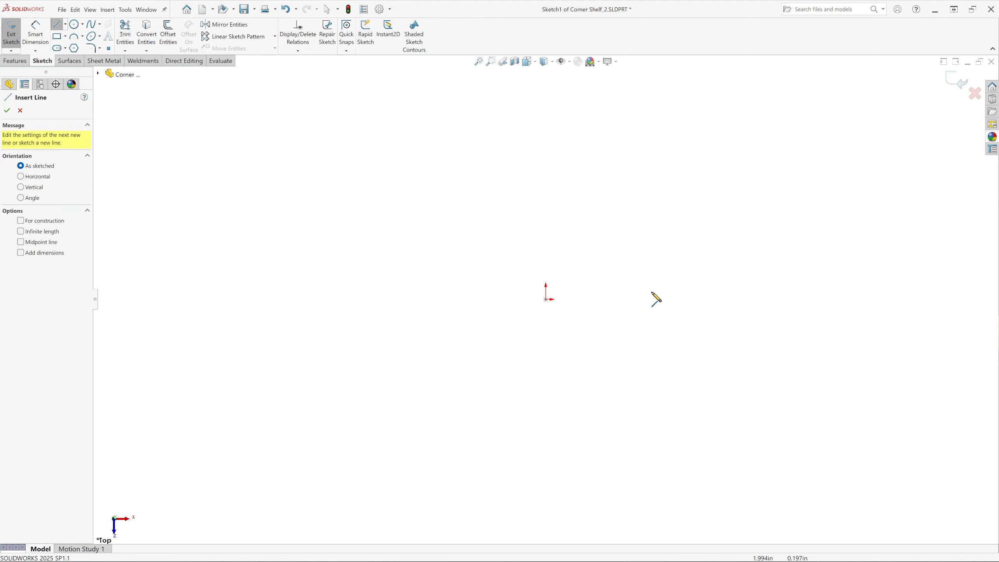
left_click(547, 300)
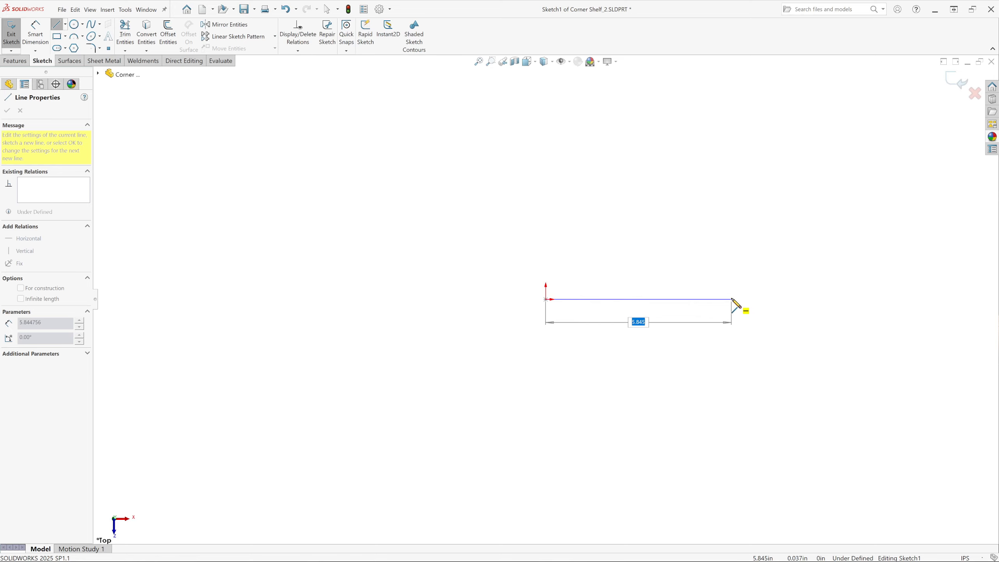
left_click(749, 299)
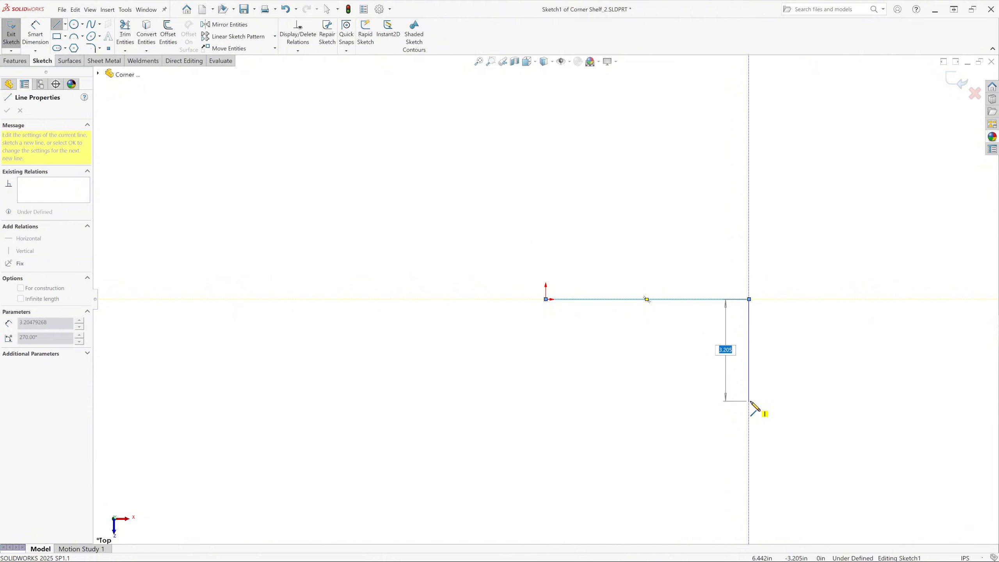
left_click(749, 400)
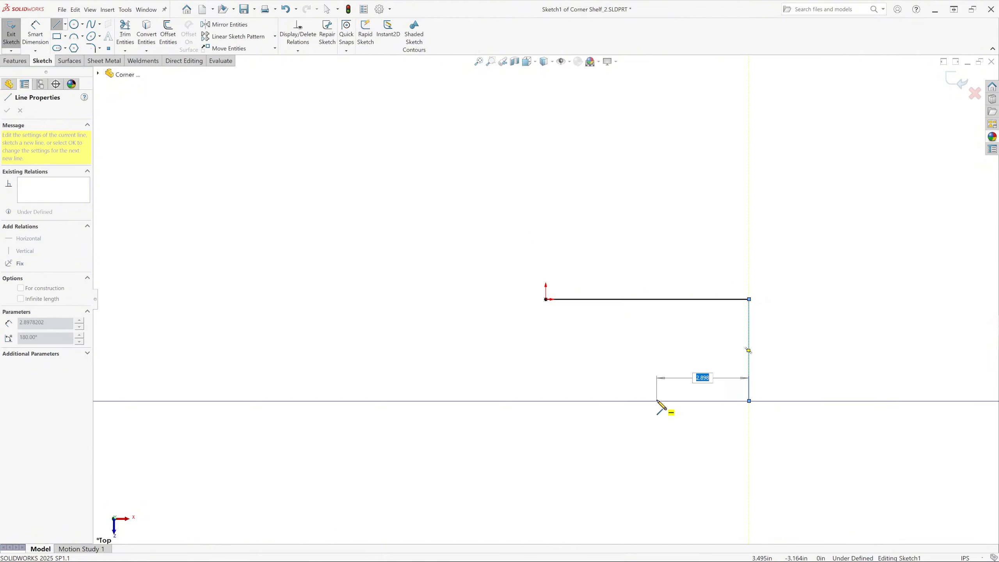
left_click(657, 400)
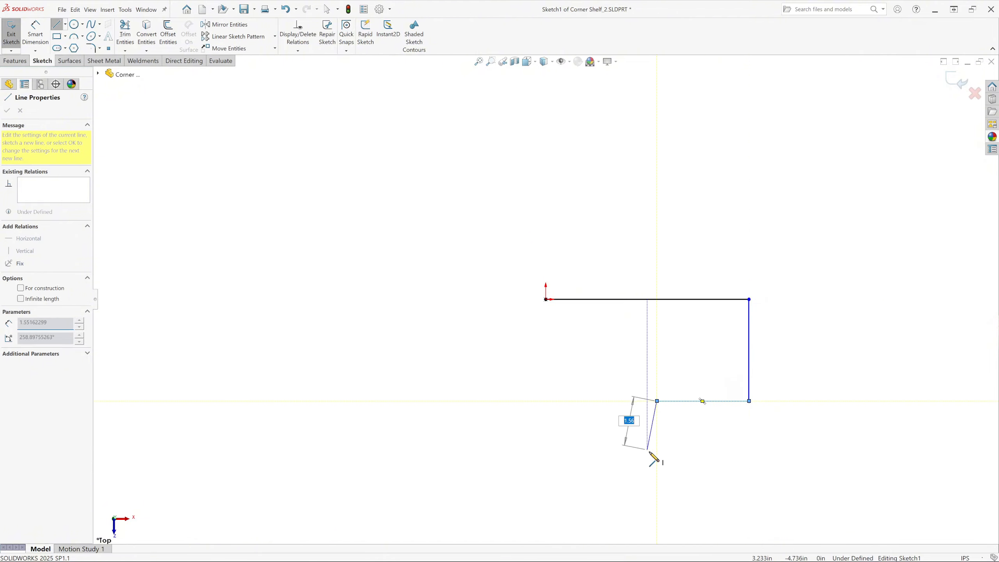
left_click(657, 477)
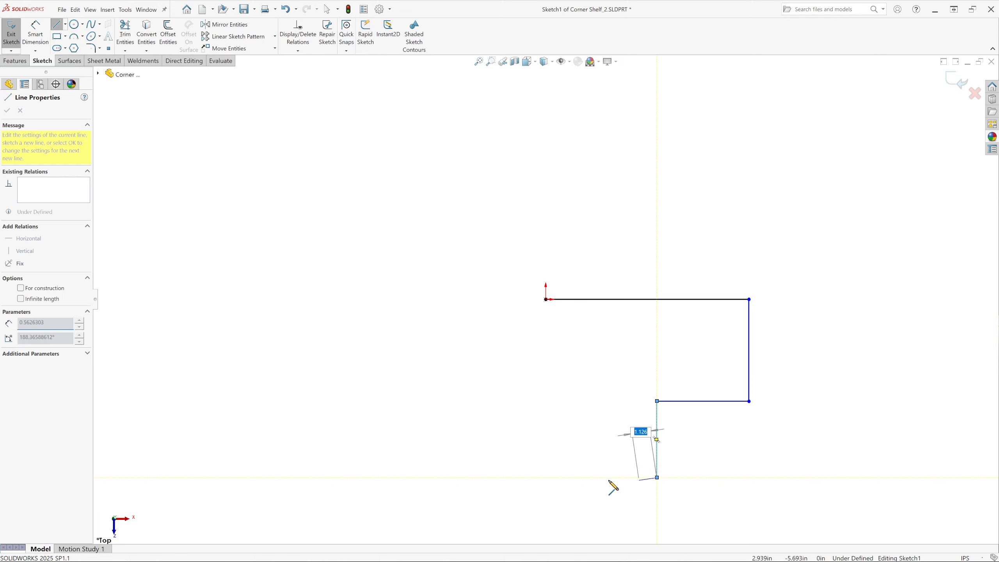
left_click(545, 477)
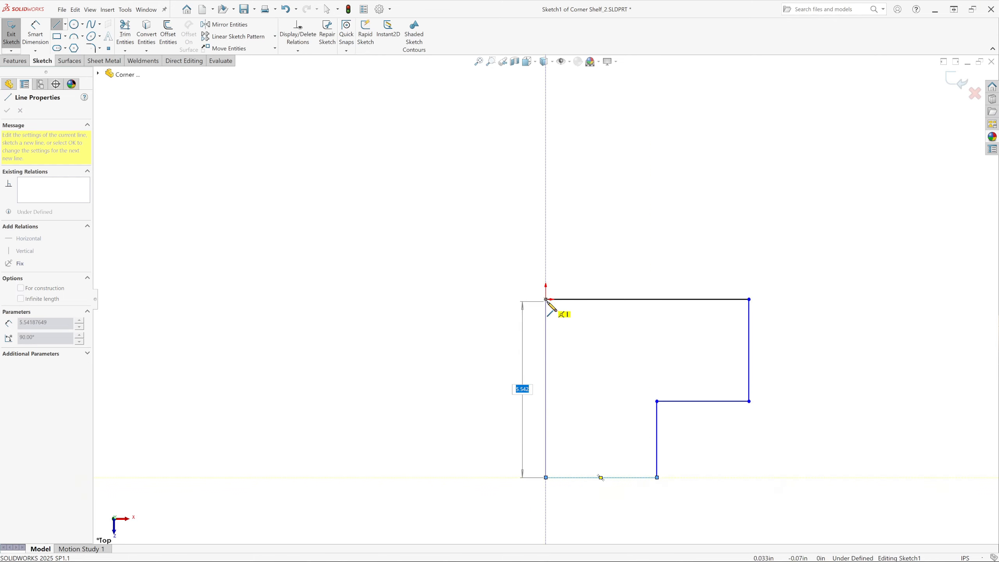
left_click(546, 299)
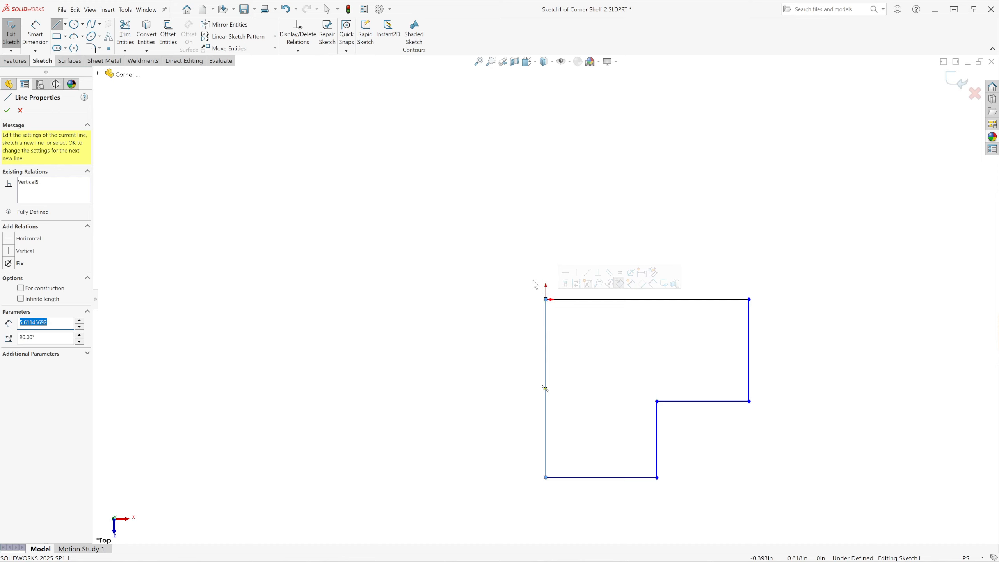
key("Escape")
key("Escape")
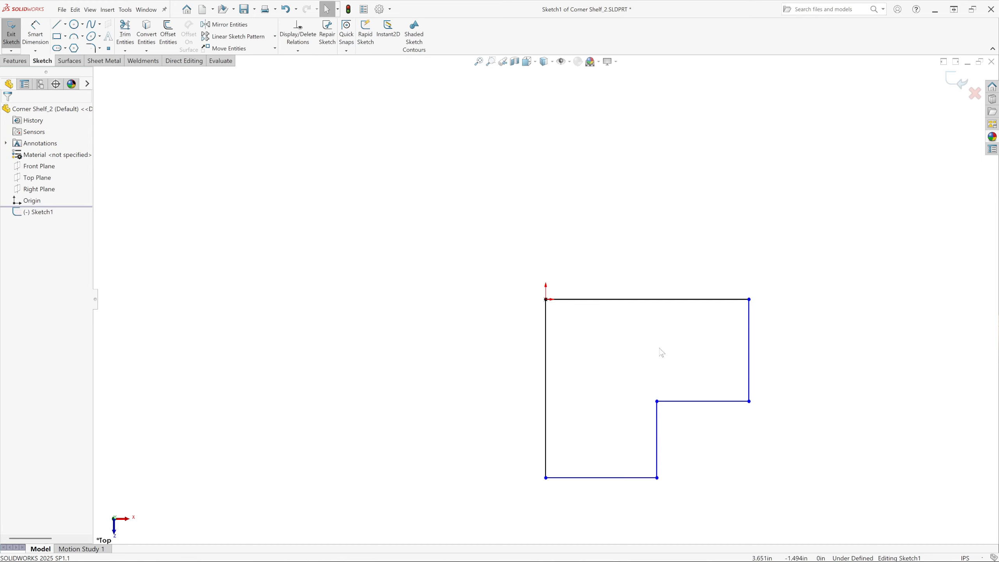
Make the two long outer edges meeting at the origin equal in length
left_click_drag(641, 352, 473, 245)
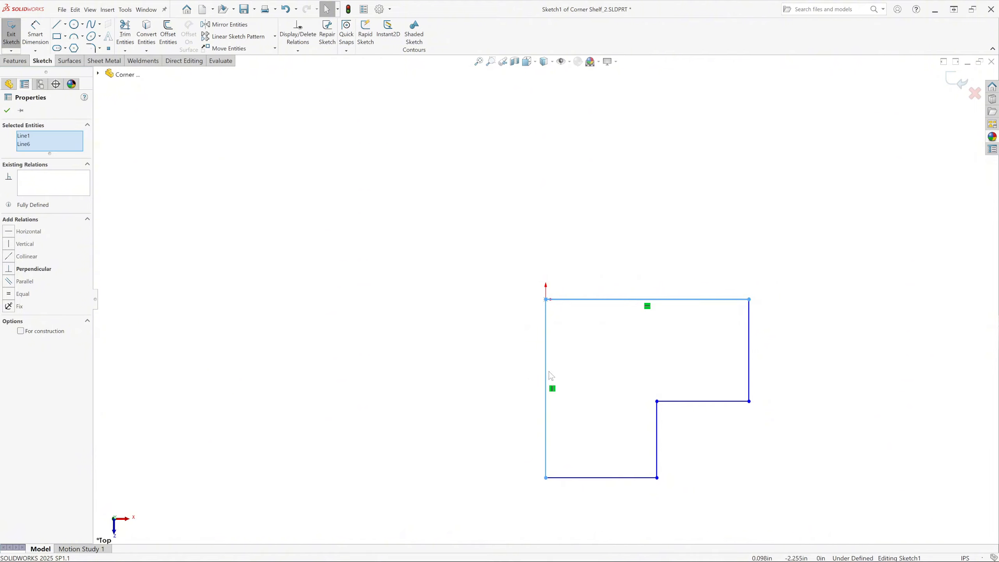
left_click(9, 295)
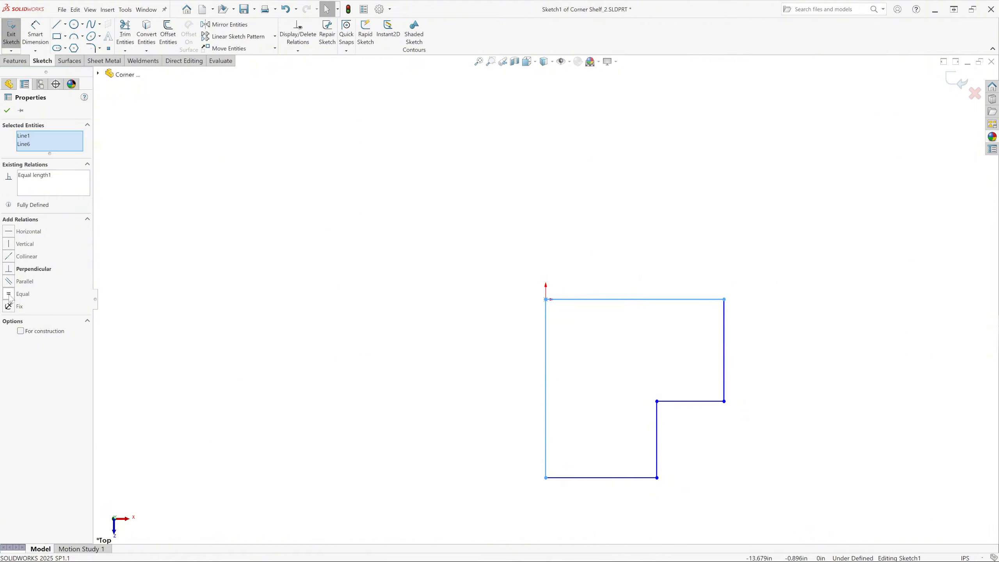
left_click(752, 467)
key("f")
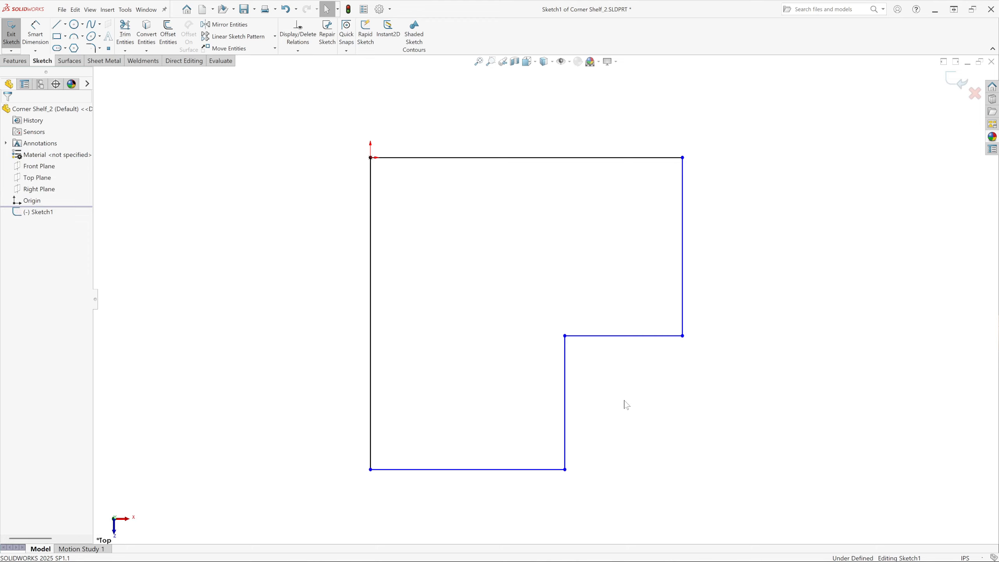
Add an Equal relation between the two inner notch edges of the L-shaped profile
left_click_drag(624, 401, 480, 277)
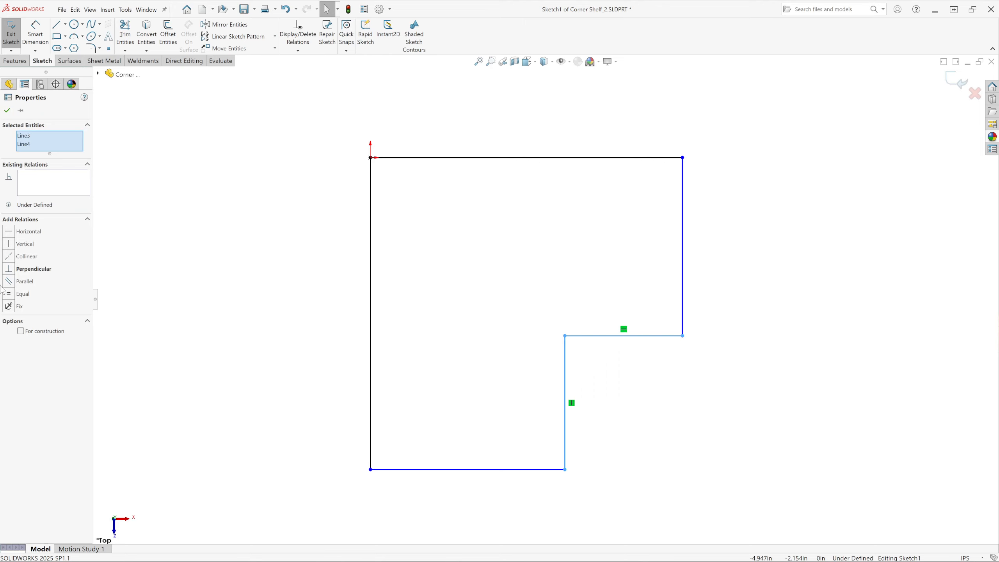
left_click(9, 295)
left_click(841, 402)
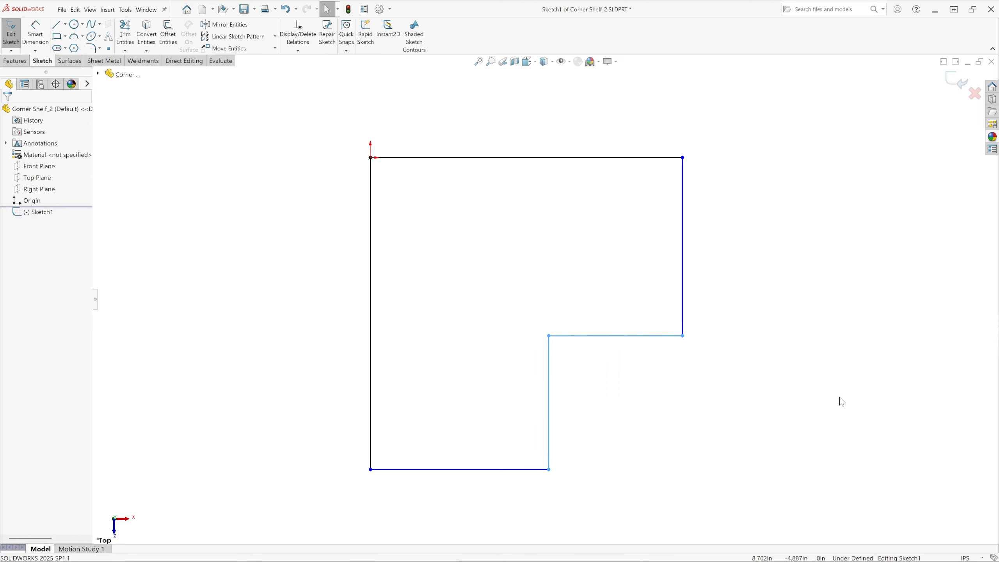
Make the two short end edges of the L-shaped profile equal in length
left_click(429, 470)
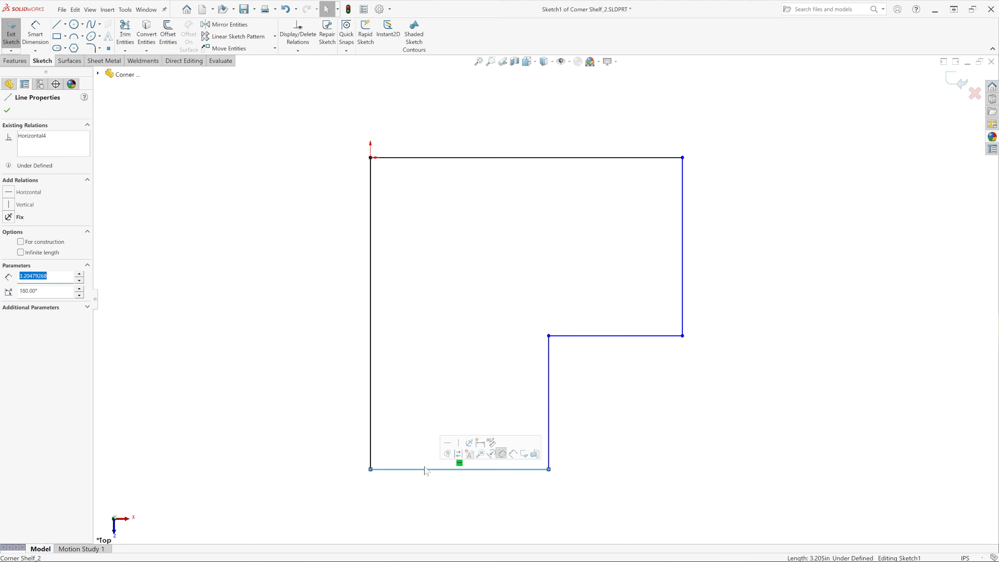
left_click(683, 270, "ctrl")
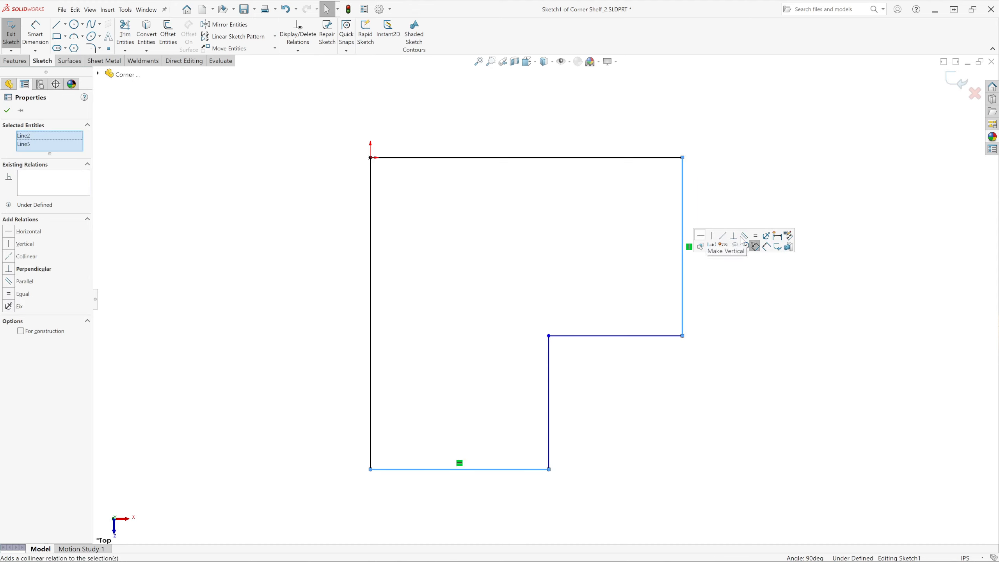
left_click(756, 236)
left_click(763, 386)
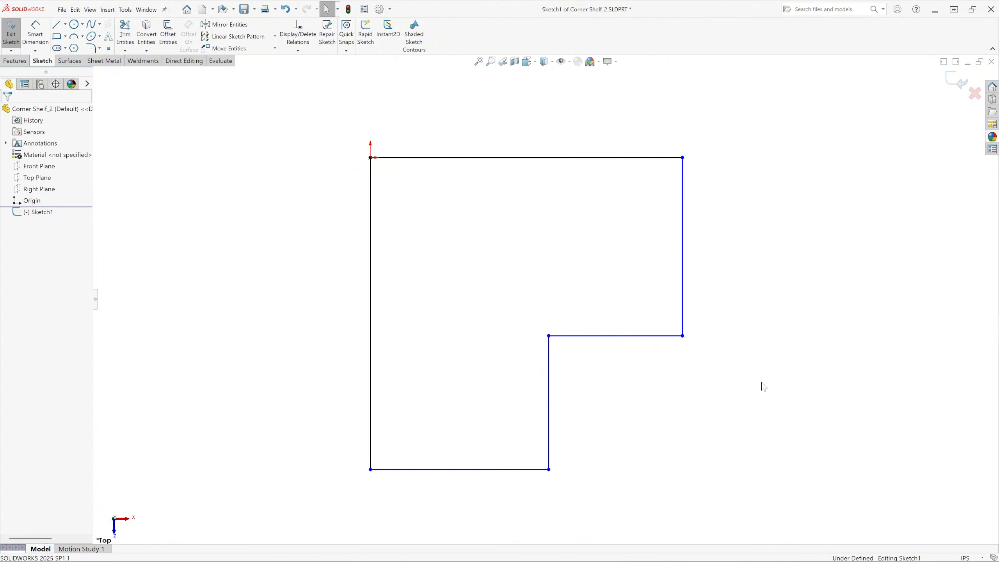
Dimension the long horizontal outer edge of the L-shaped profile at 20 in
left_click(35, 37)
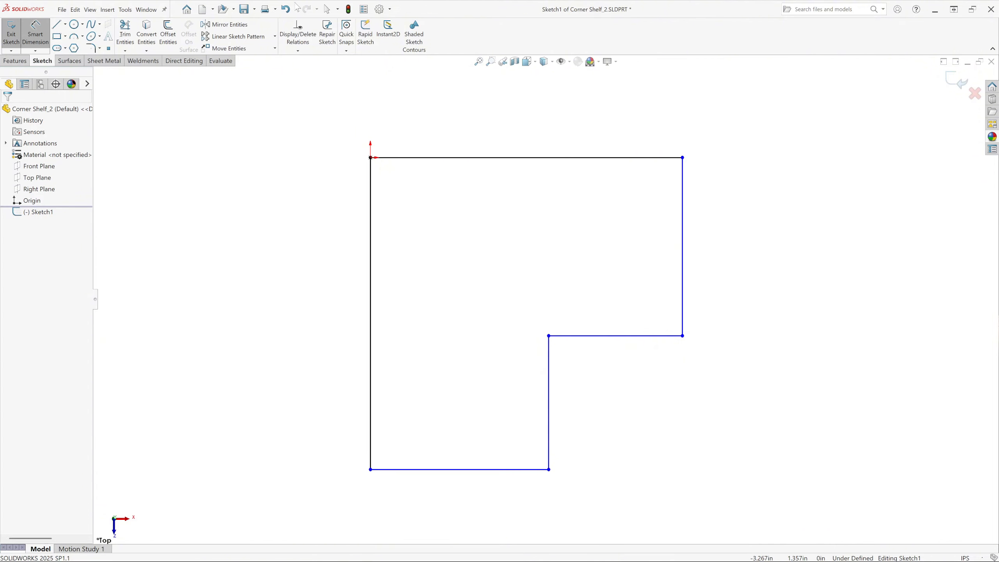
left_click(526, 158)
left_click(527, 133)
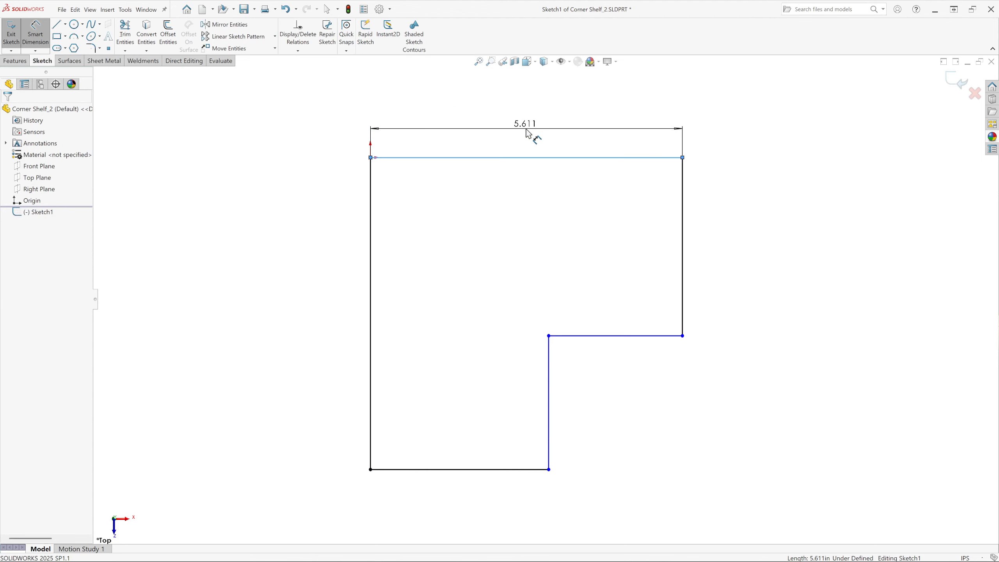
type("20")
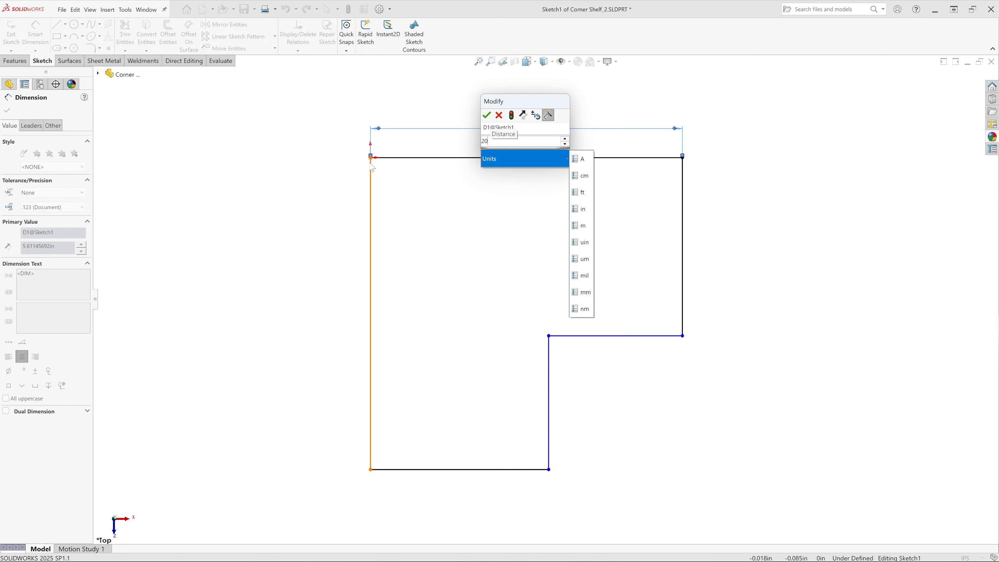
left_click(487, 116)
left_click(781, 137)
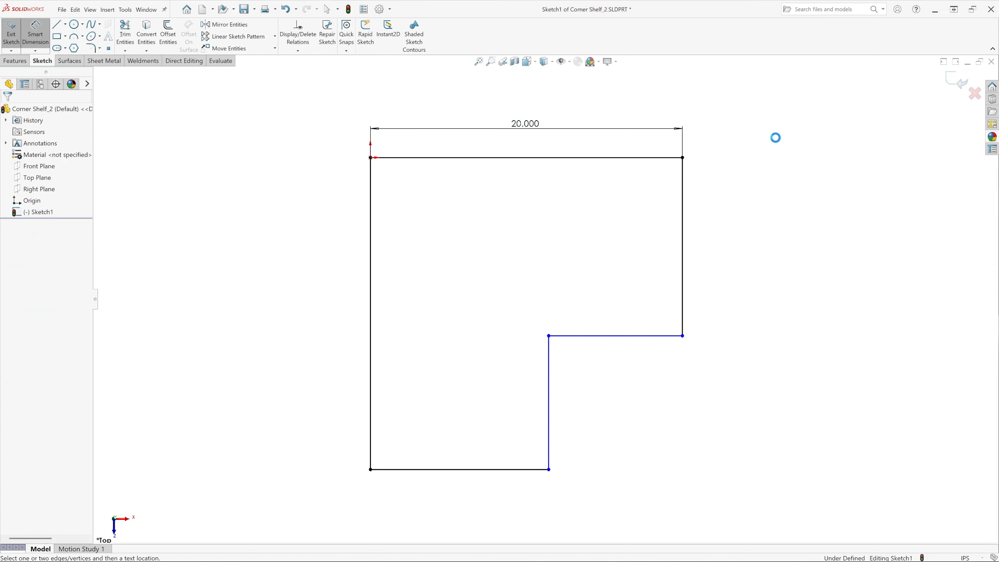
Dimension the vertical short end edge of the L-shaped profile at 10 in
left_click(689, 247)
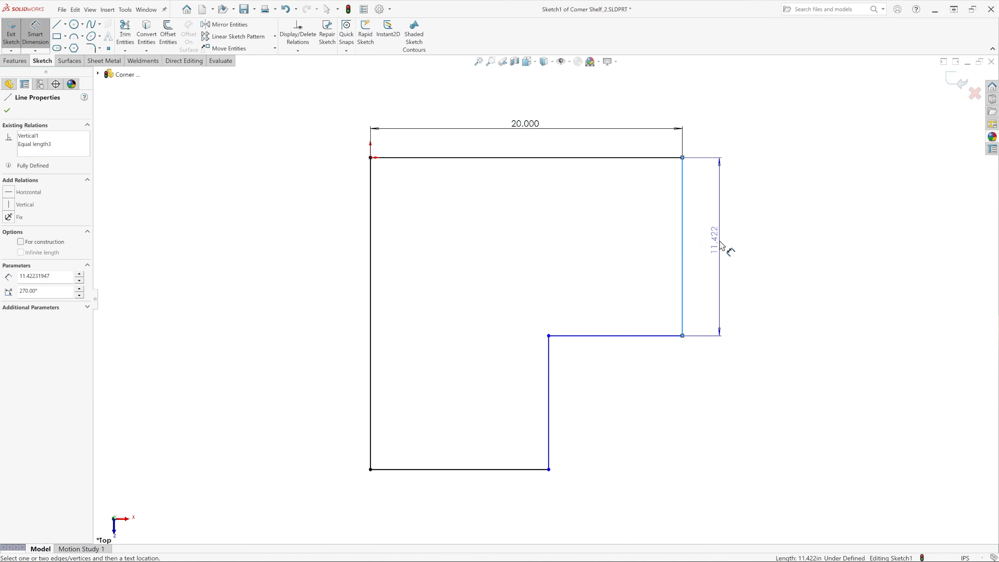
left_click(721, 247)
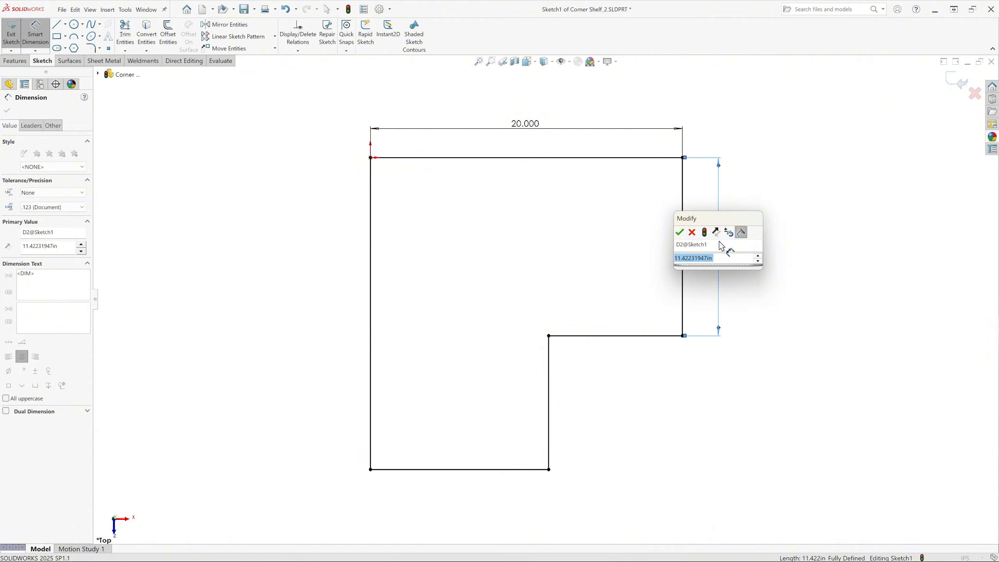
type("10")
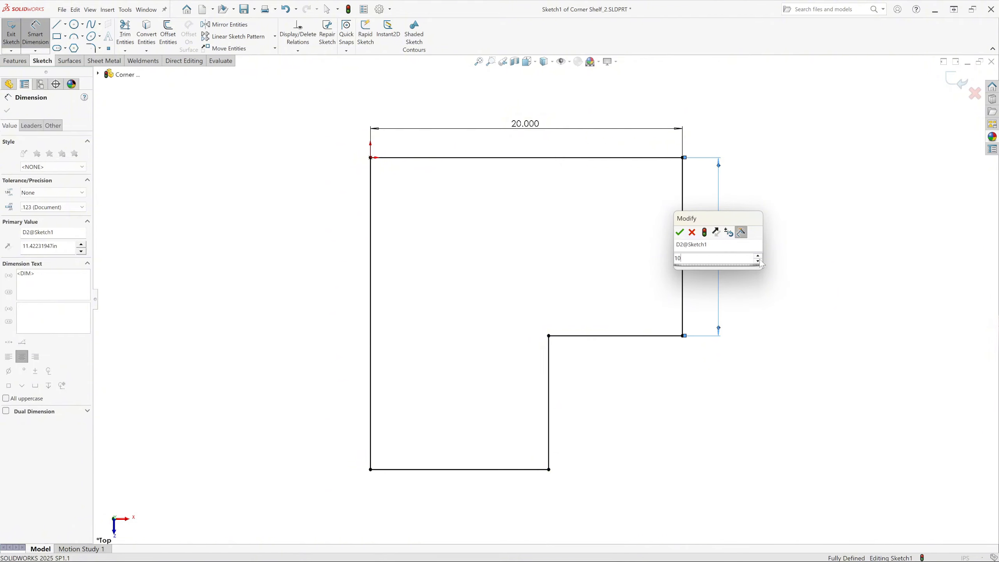
key("Escape")
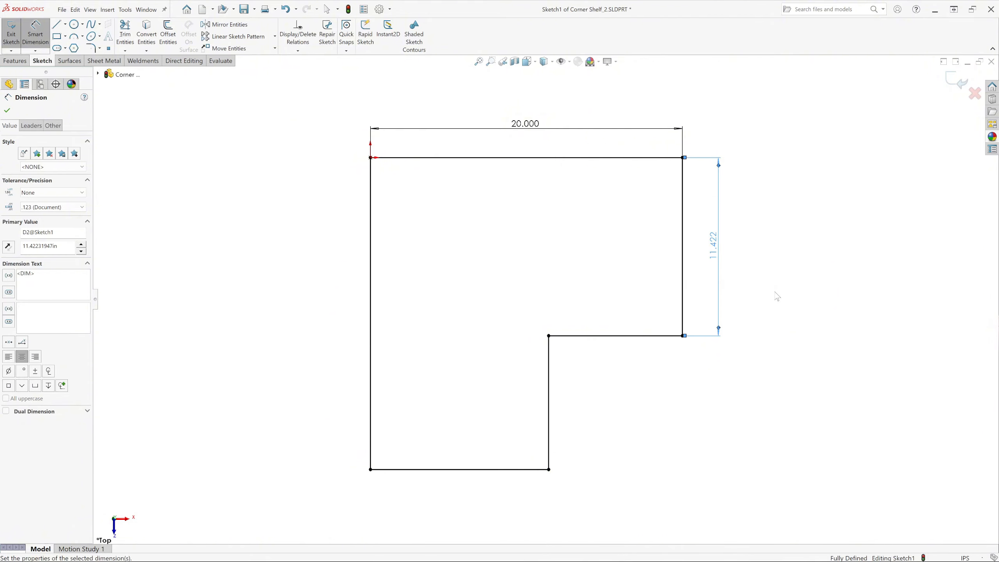
left_click(779, 298)
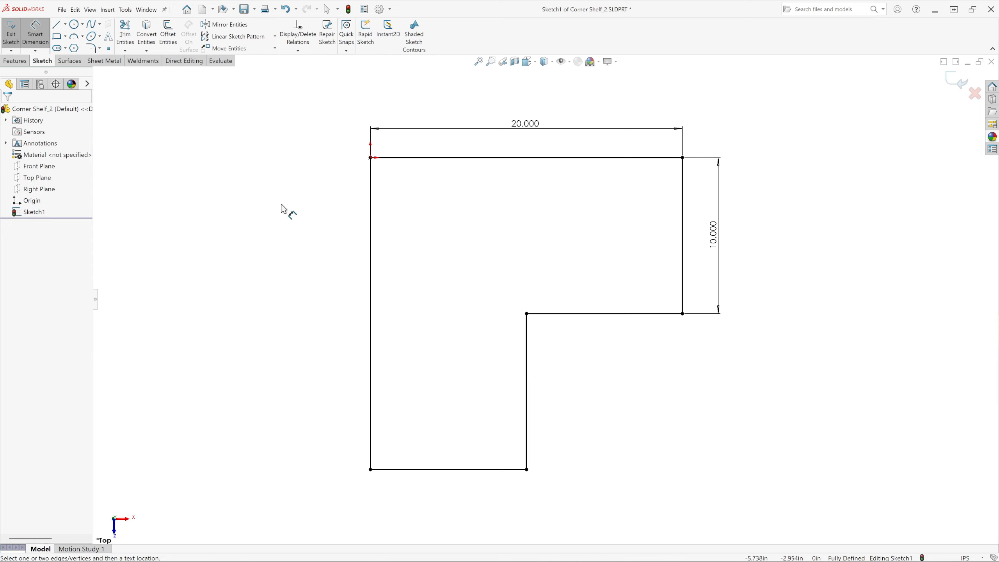
Add a driven reference dimension to the horizontal inner notch edge and leave the dimensioning command
left_click(584, 314)
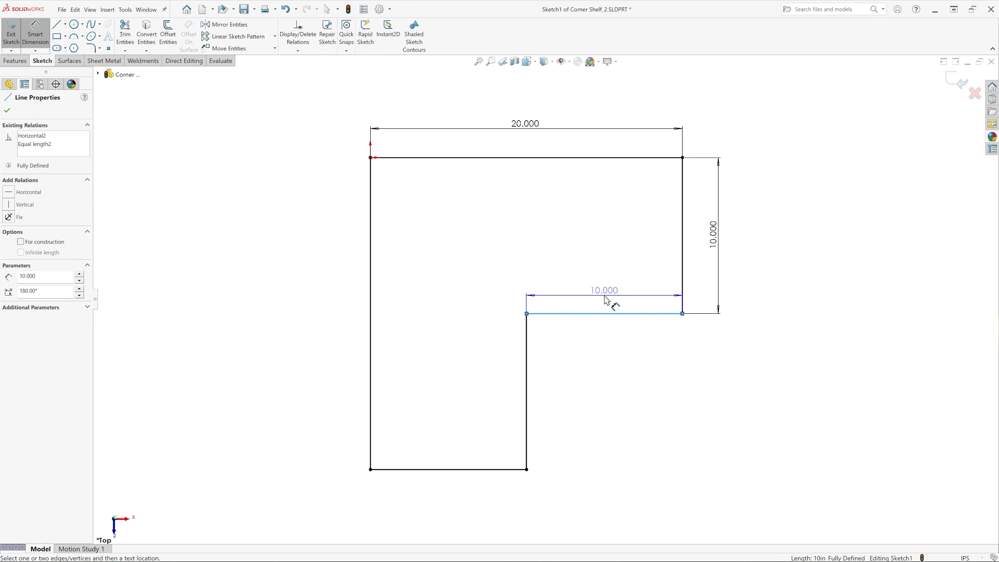
left_click(606, 300)
left_click(434, 270)
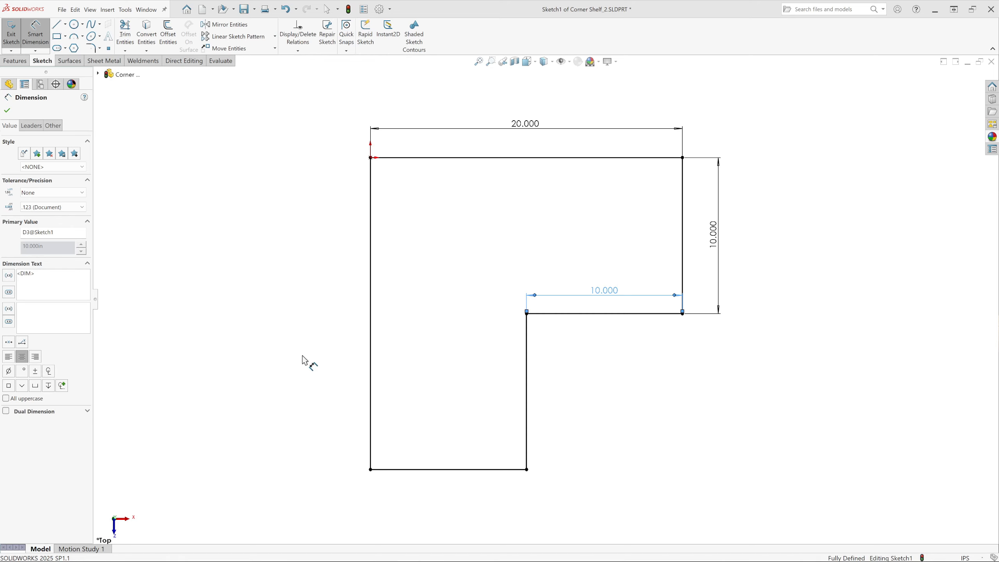
left_click(200, 262)
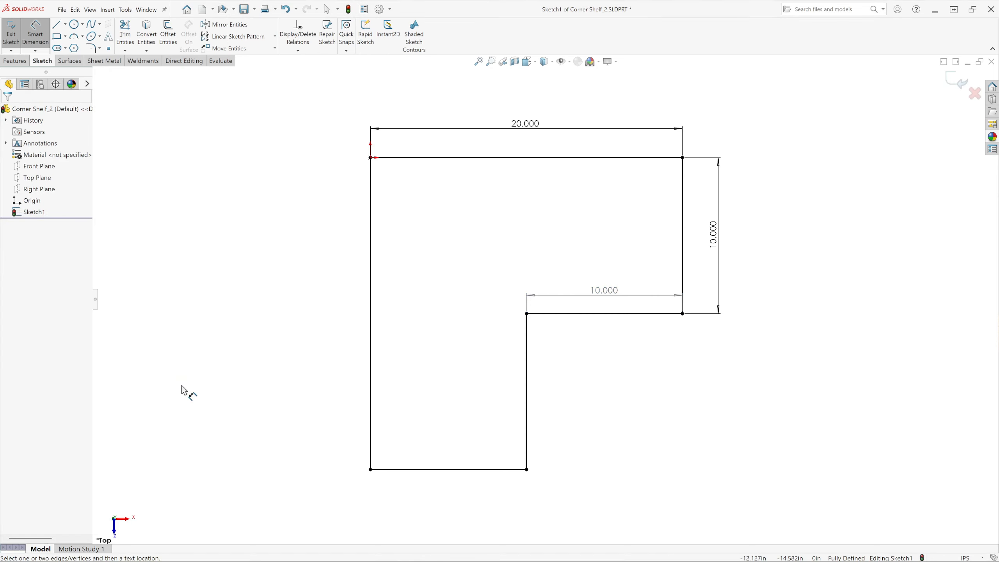
left_click(36, 34)
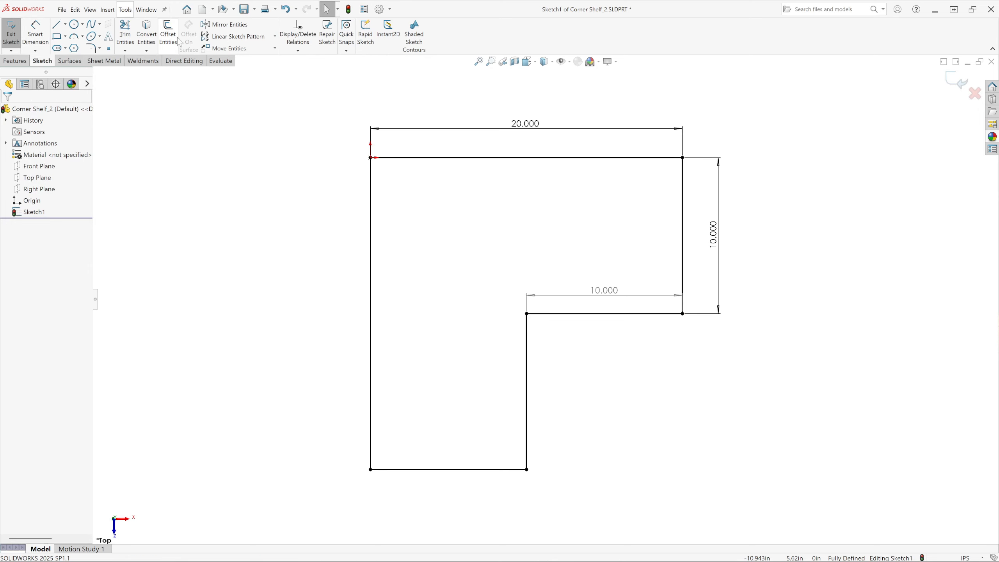
Apply 2 in sketch fillets to the inner notch corner and the two adjacent outer corners, accepting deletion of the affected equal relations
left_click(93, 49)
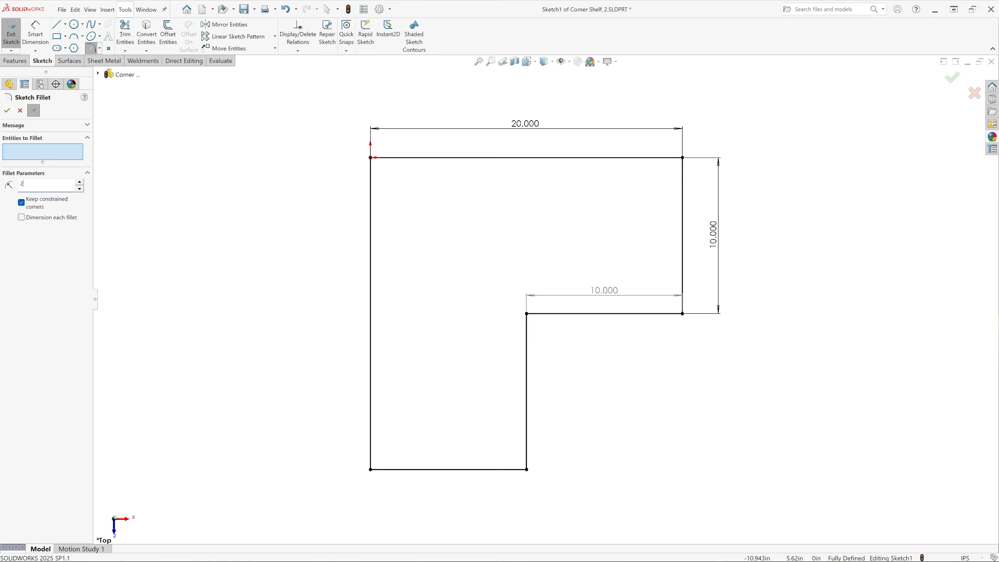
key("Return")
left_click(526, 469)
left_click(578, 293)
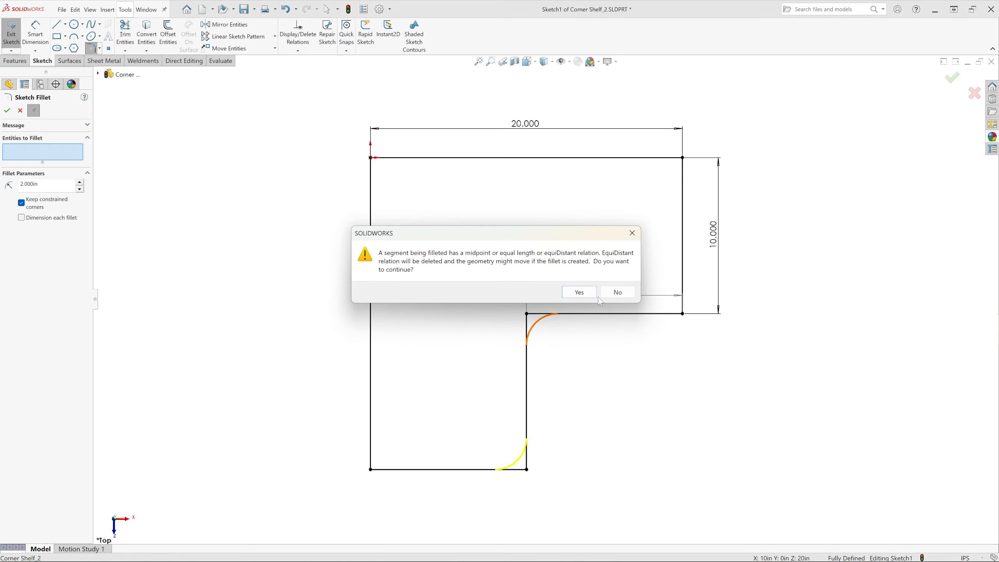
left_click(588, 292)
left_click(683, 315)
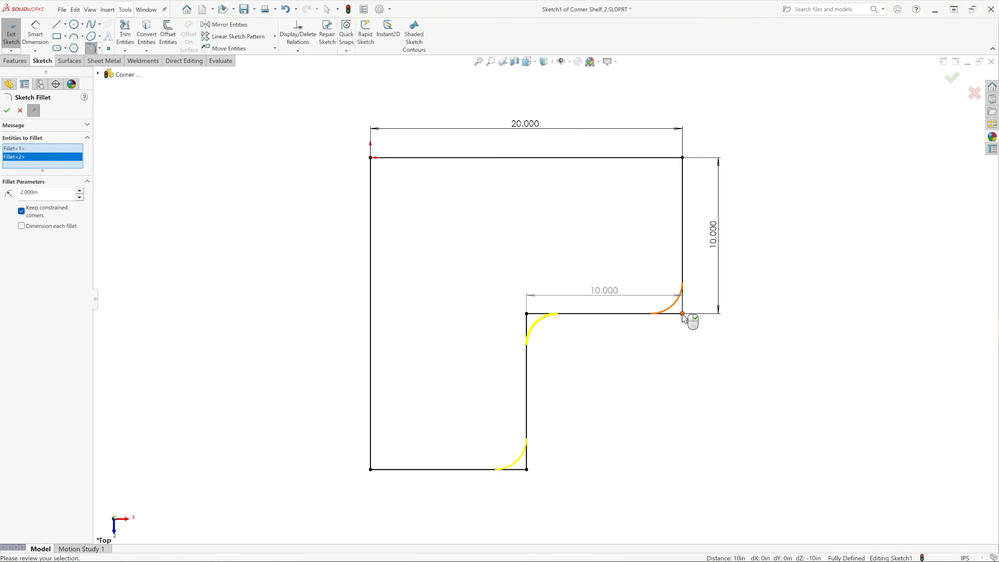
left_click(592, 298)
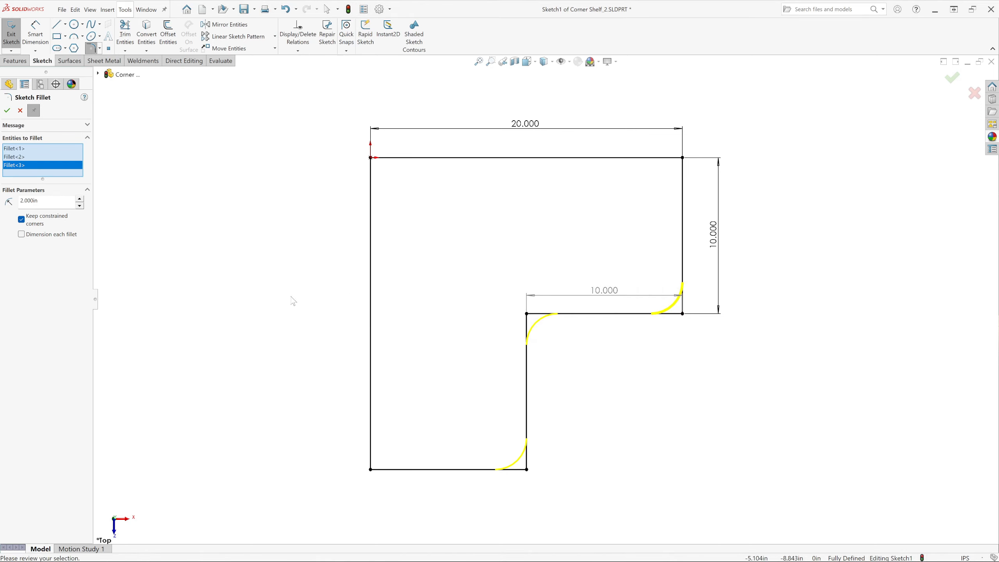
left_click(7, 112)
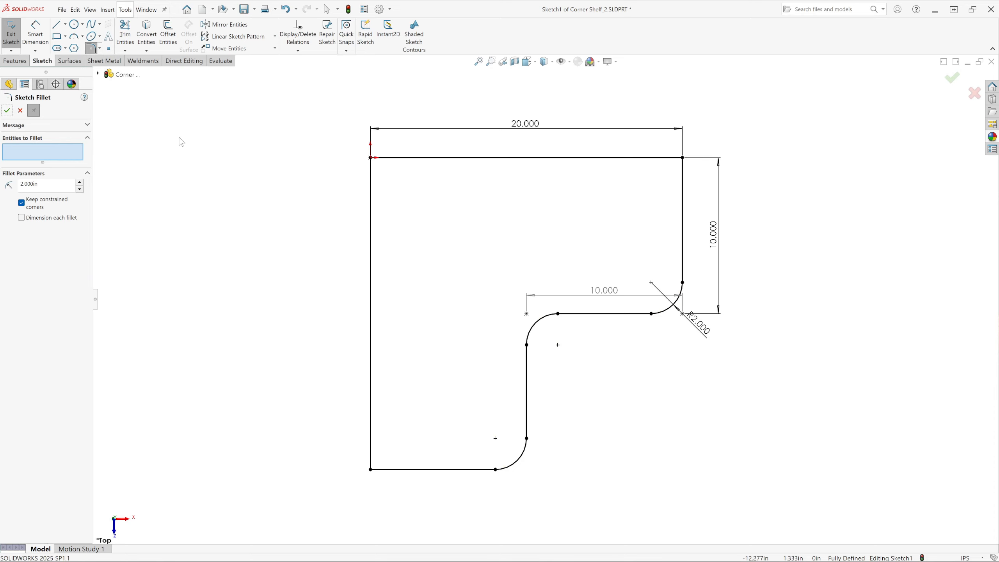
left_click(7, 111)
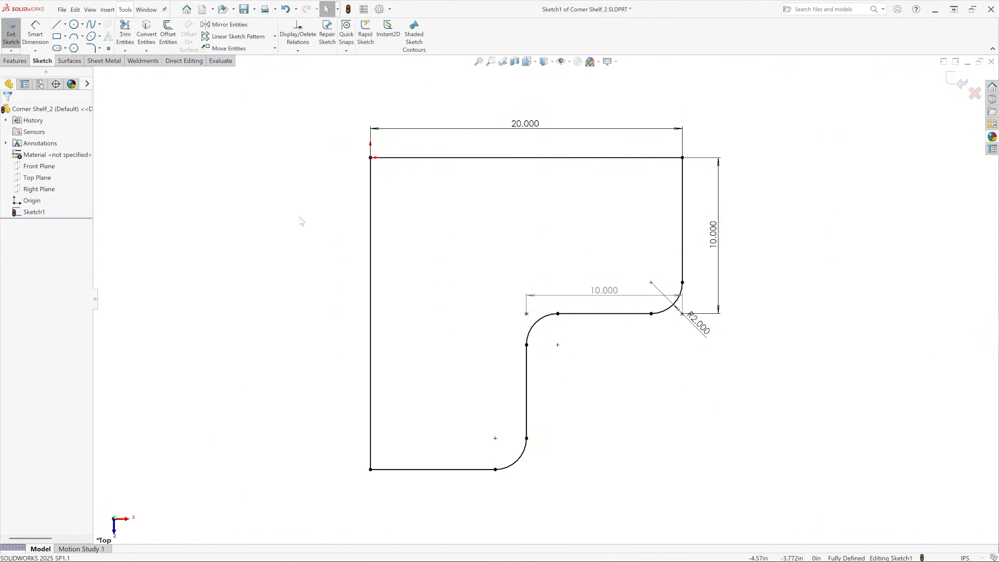
Sketch inner corner rectangles: about 7.7 × 1 in at the lower-left corner, 7.7 × 0.9 in at the upper-right, 0.9 × 3.1 in at the origin
left_click(58, 36)
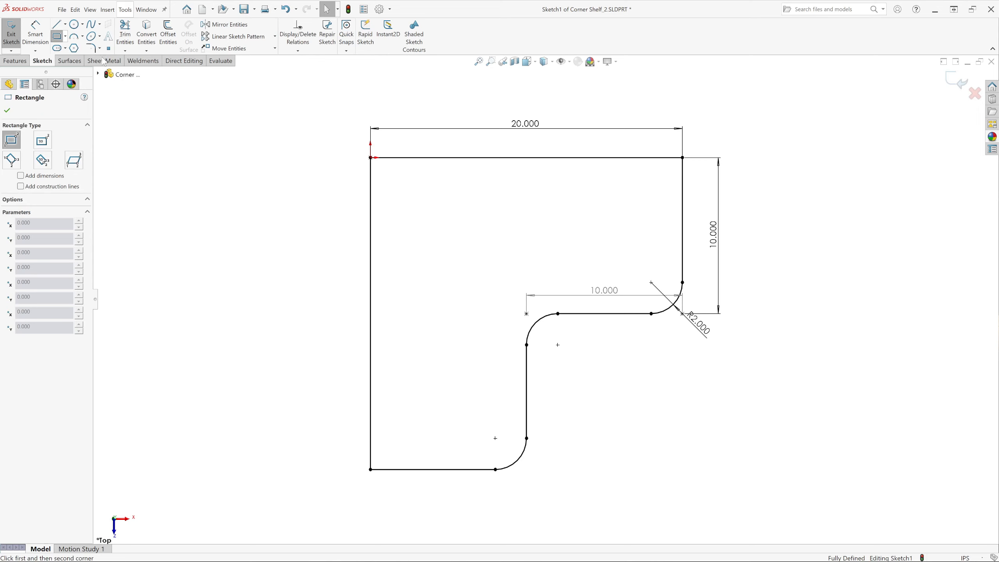
left_click(370, 469)
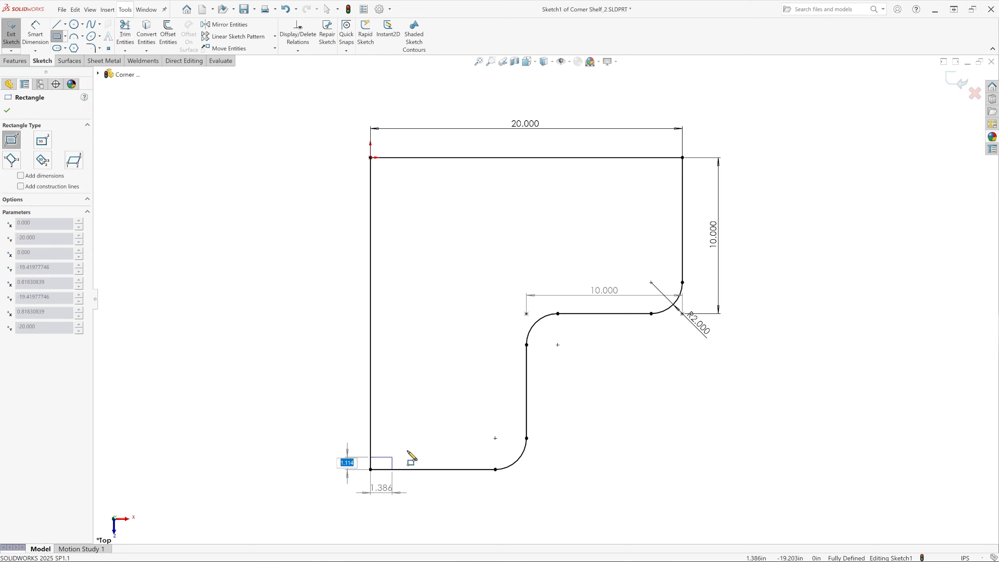
left_click(491, 454)
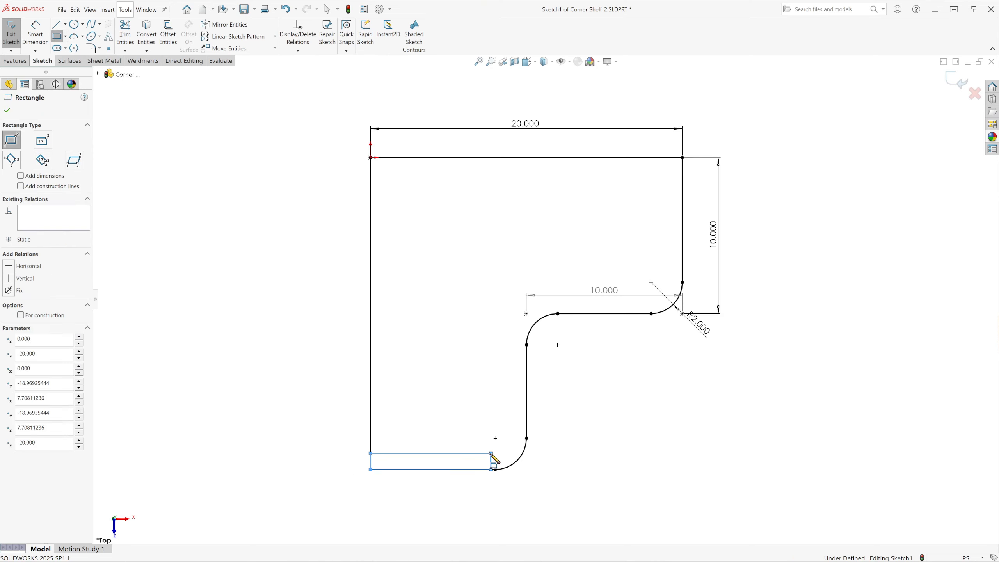
left_click(683, 157)
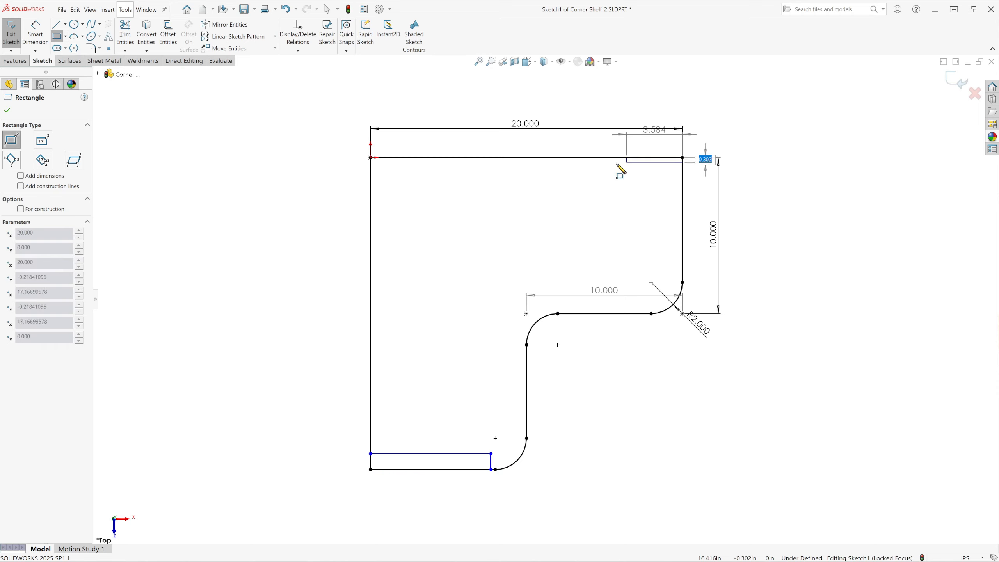
left_click(563, 171)
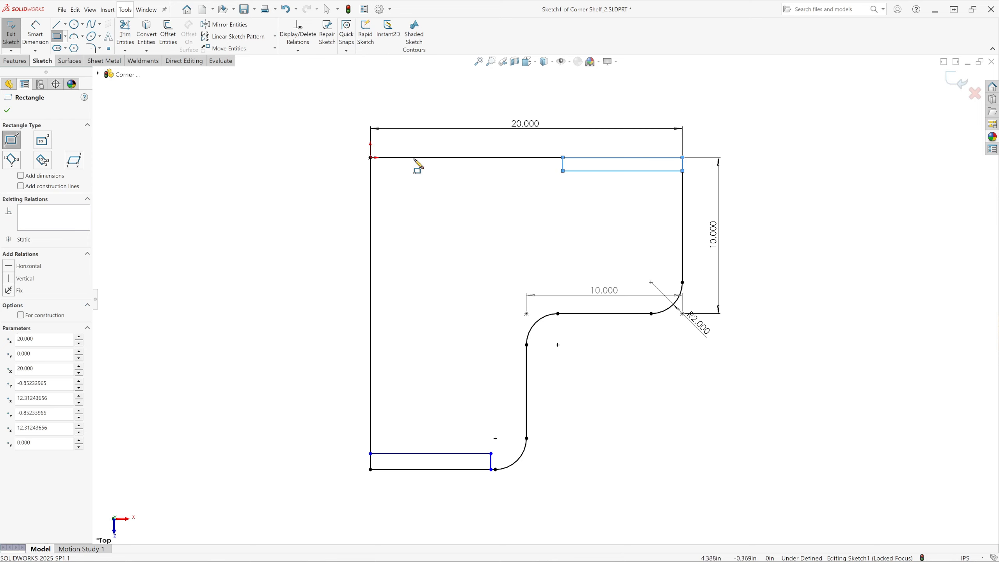
left_click(370, 158)
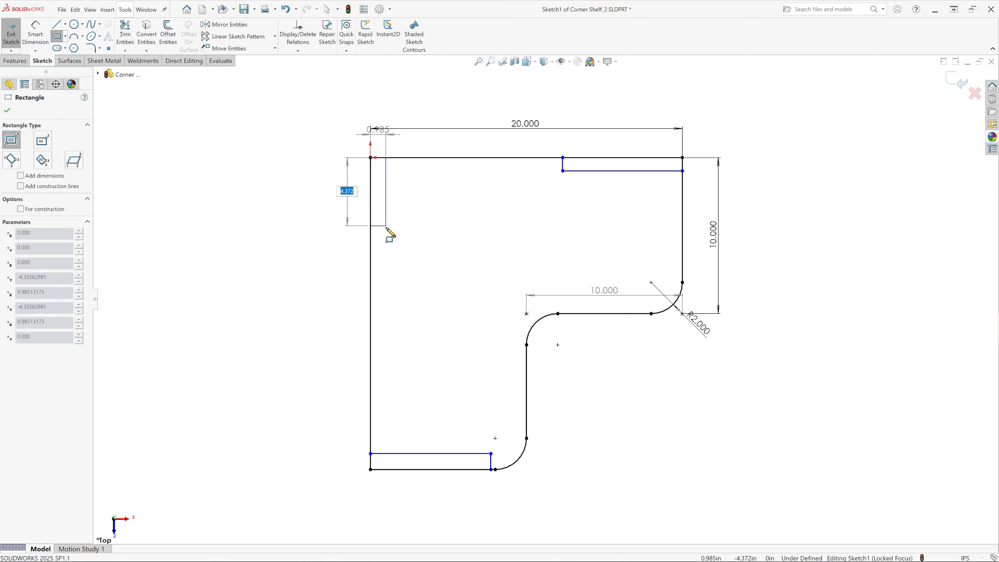
left_click(385, 206)
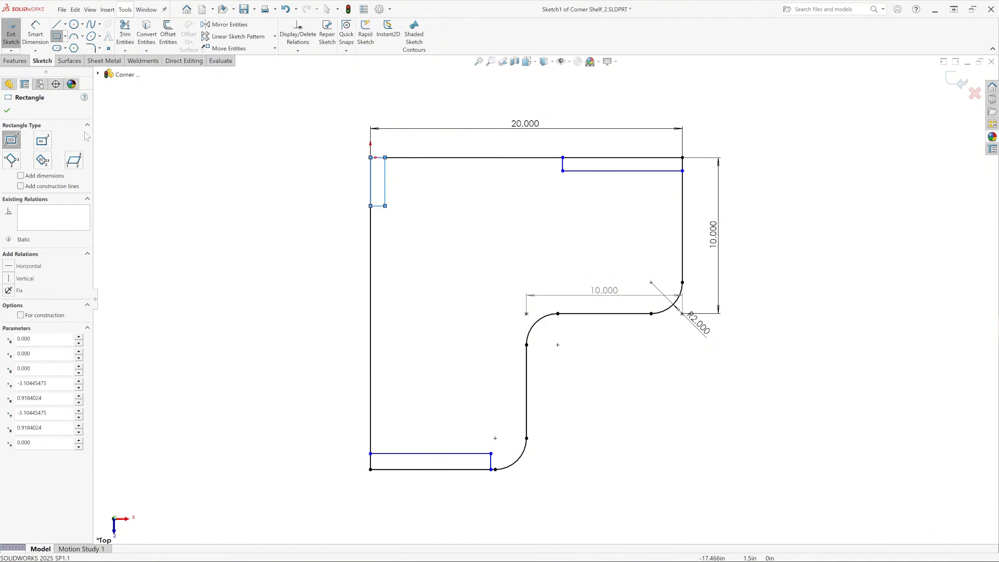
left_click(7, 110)
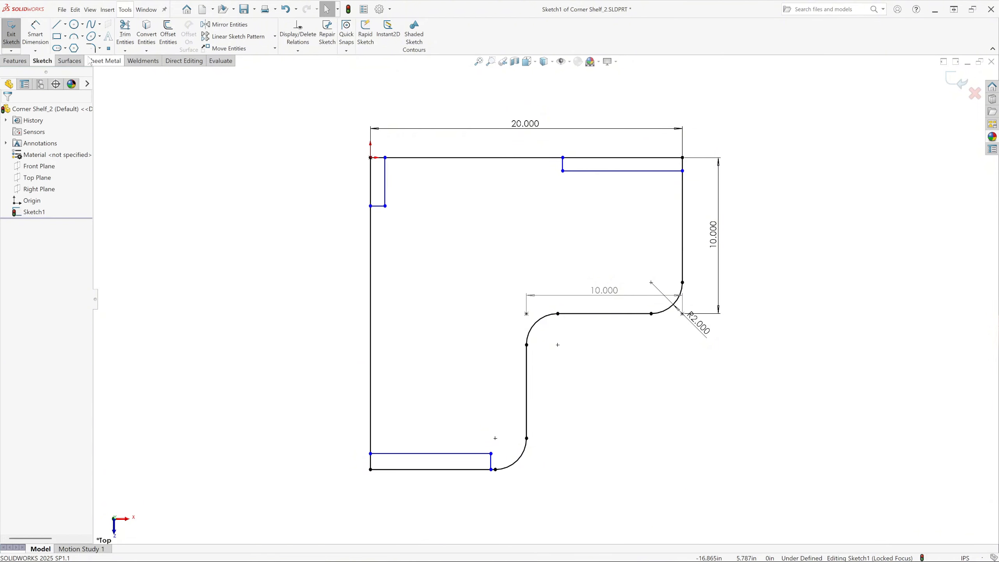
Dimension the long vertical side of the small rectangle at the origin at 3 in
left_click(35, 34)
left_click(386, 188)
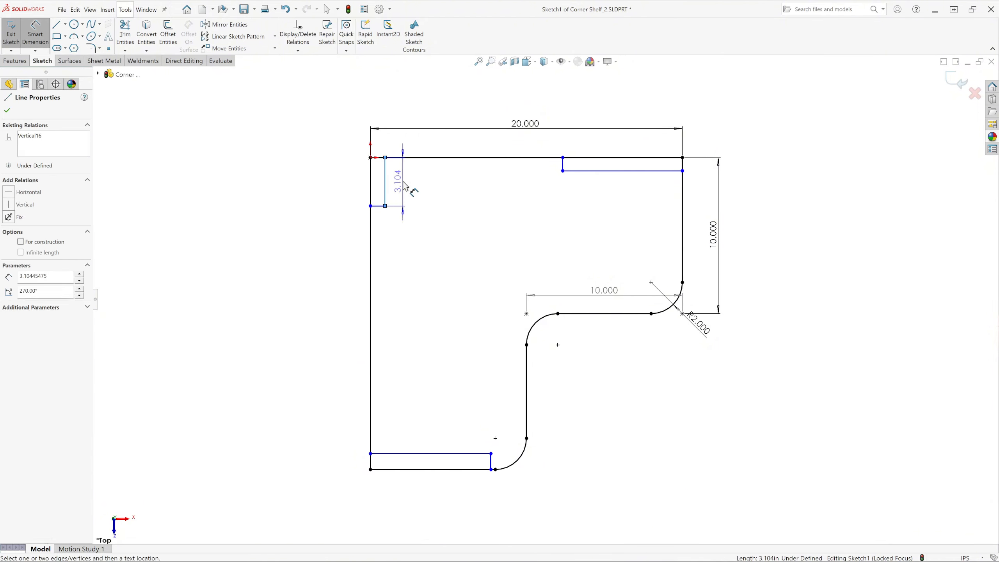
left_click(405, 186)
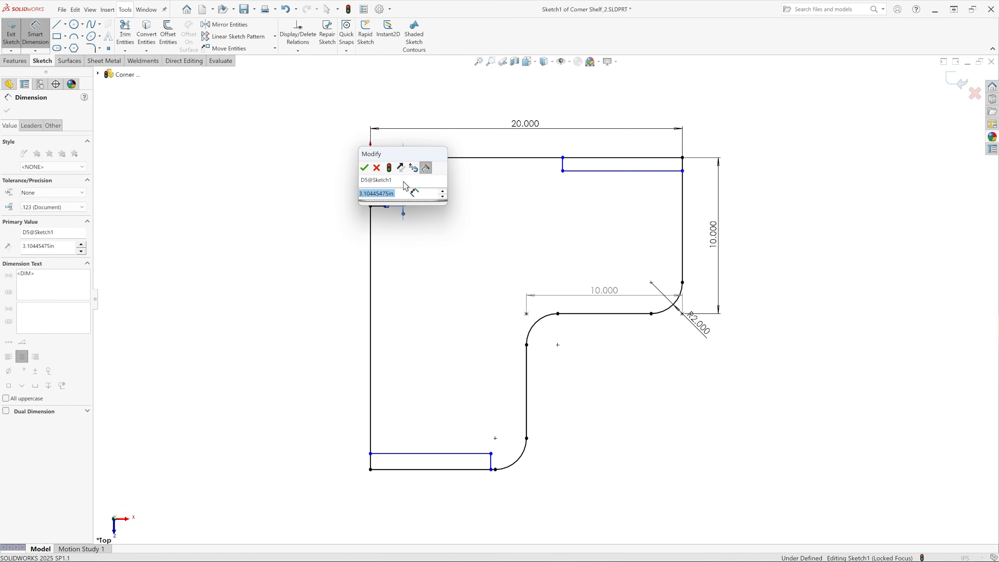
type("3")
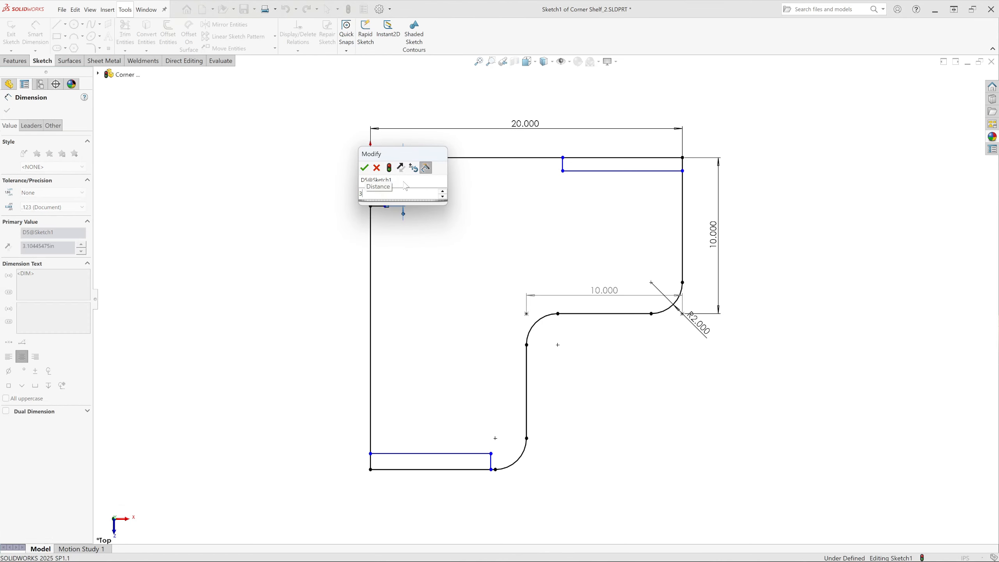
key("Escape")
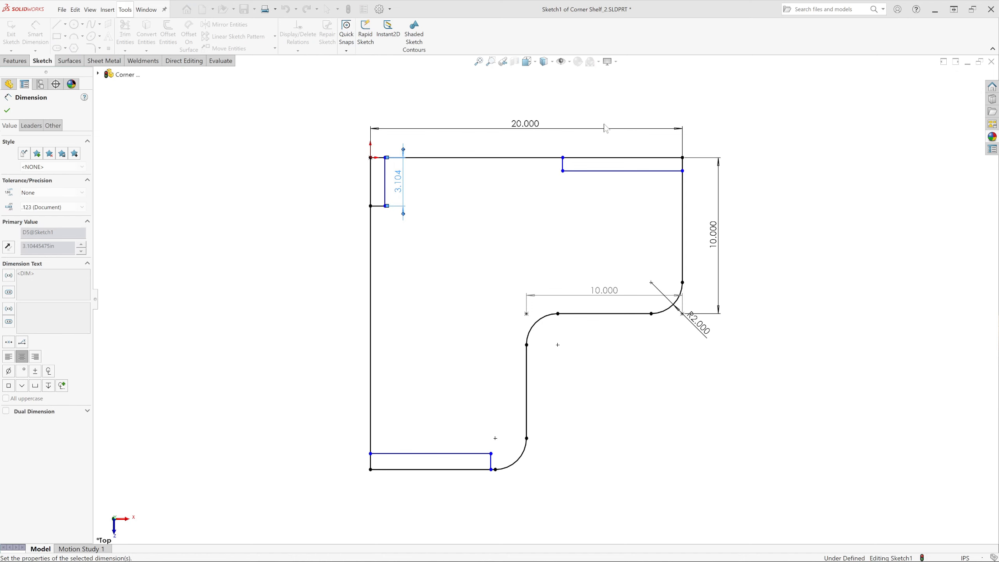
Dimension the long horizontal side of the upper-right rectangle at 8 in
left_click(621, 171)
left_click(624, 193)
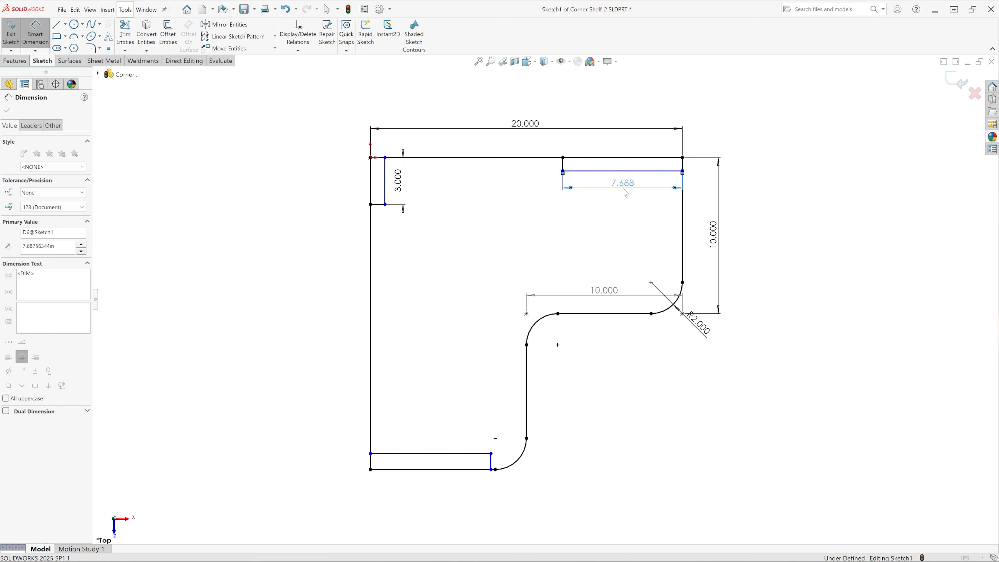
left_click(584, 175)
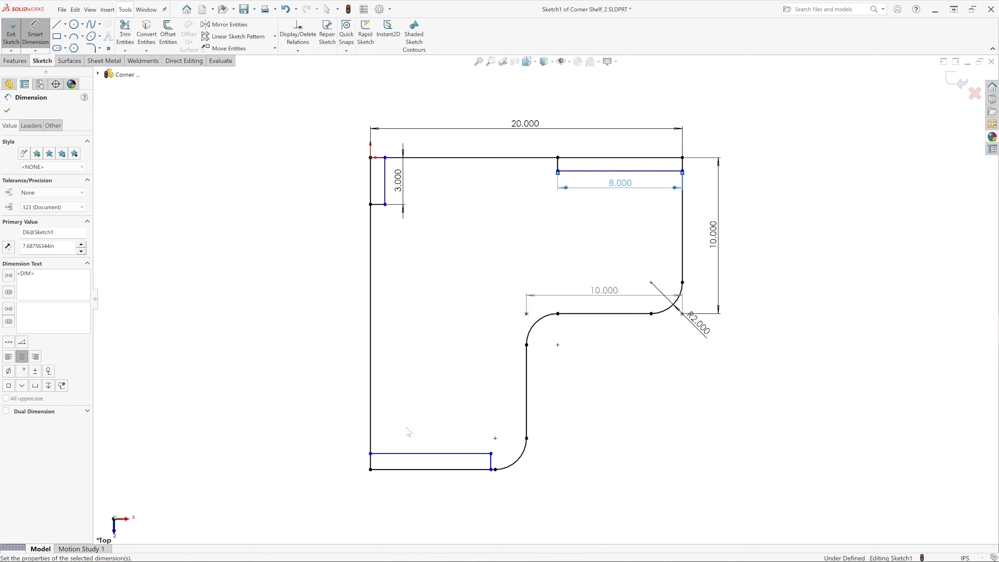
Dimension the long horizontal side of the lower-left rectangle at 8 in
left_click(432, 453)
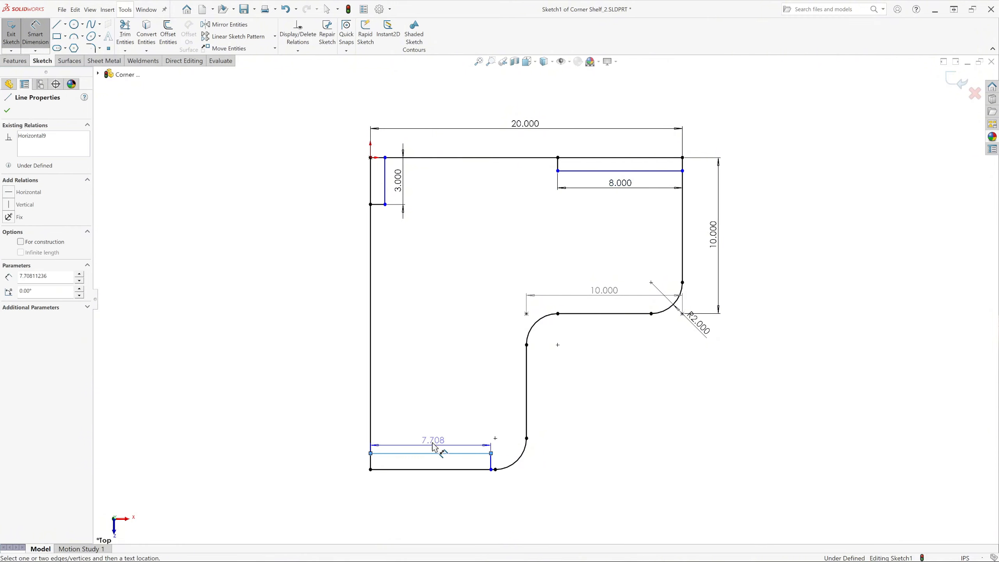
left_click(434, 444)
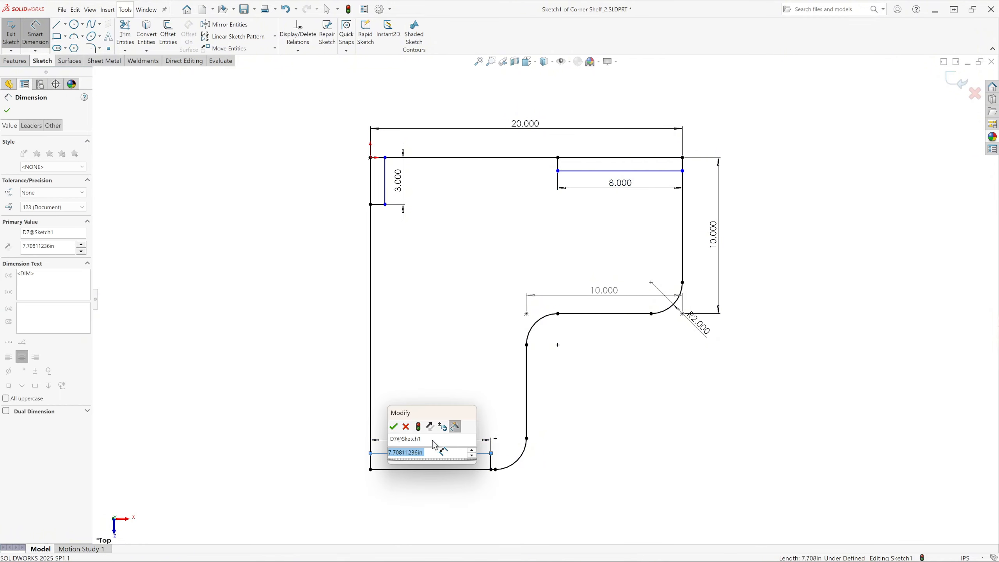
key("Return")
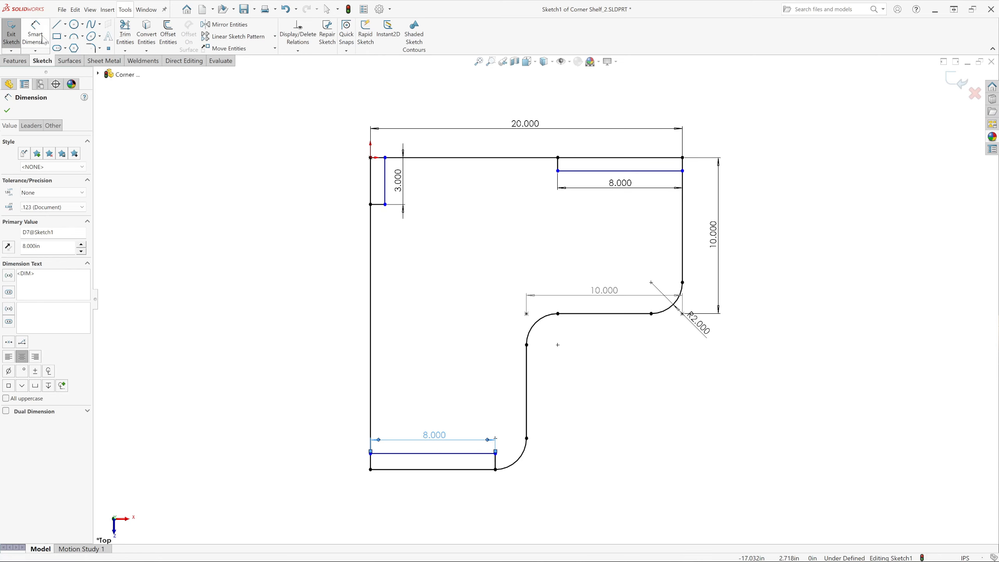
key("Escape")
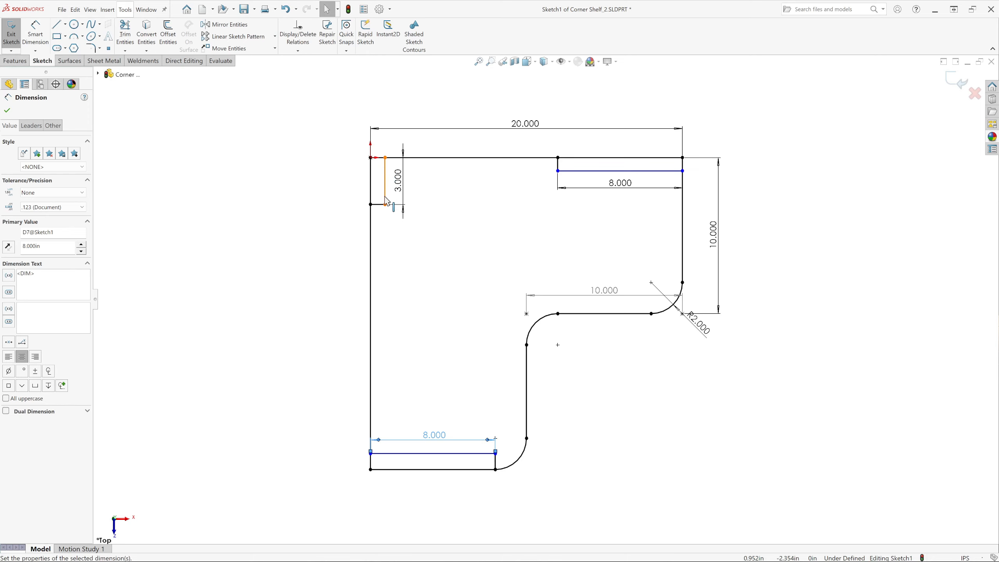
Dimension the short horizontal side of the small rectangle at the origin at 0.750 in
left_click(45, 34)
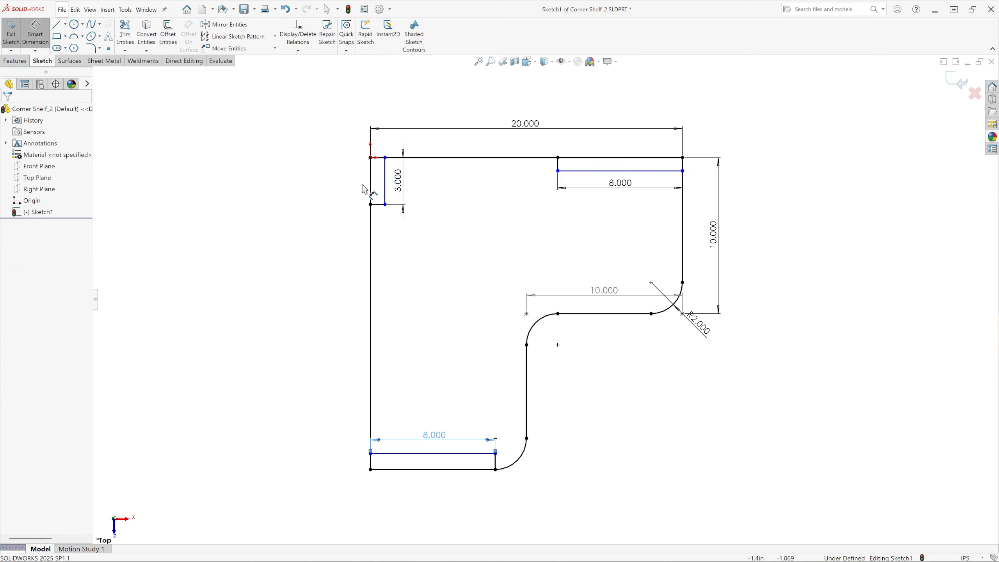
left_click(378, 204)
left_click(350, 230)
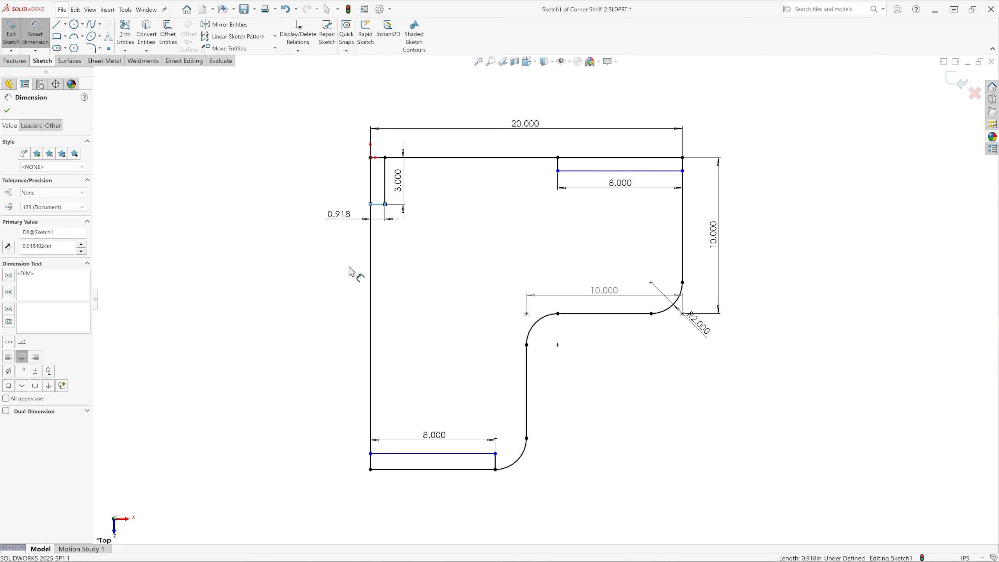
type(".750")
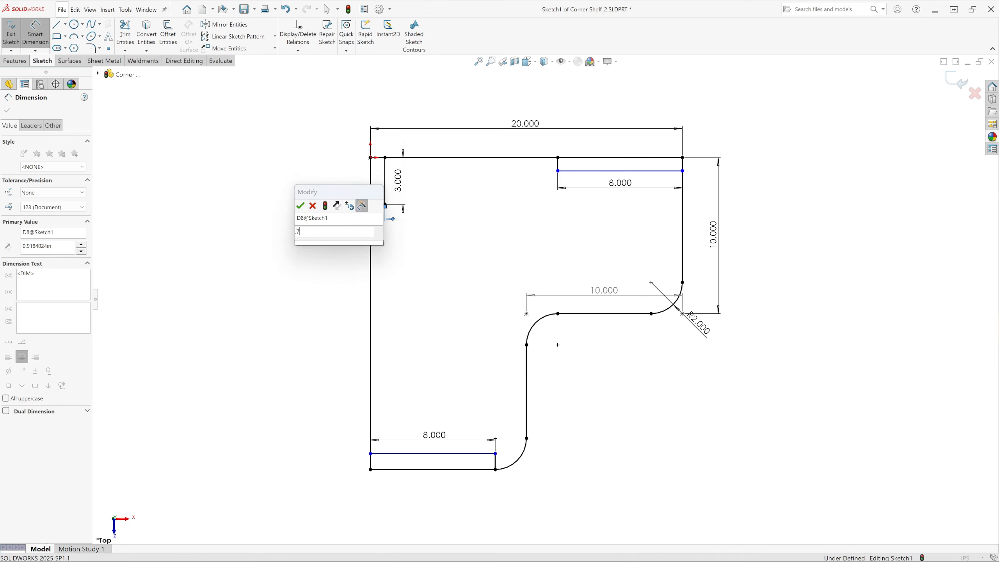
left_click(300, 205)
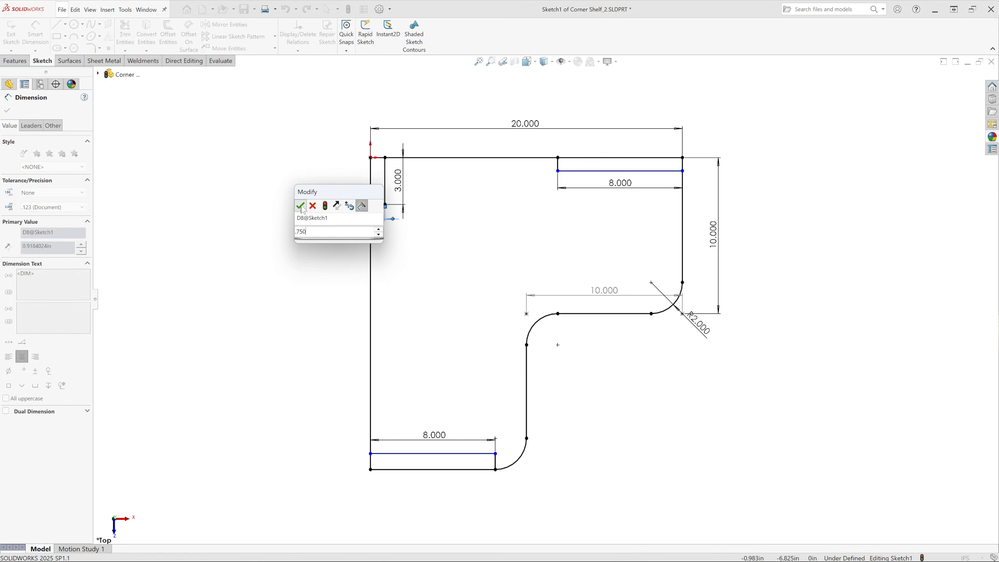
left_click(314, 336)
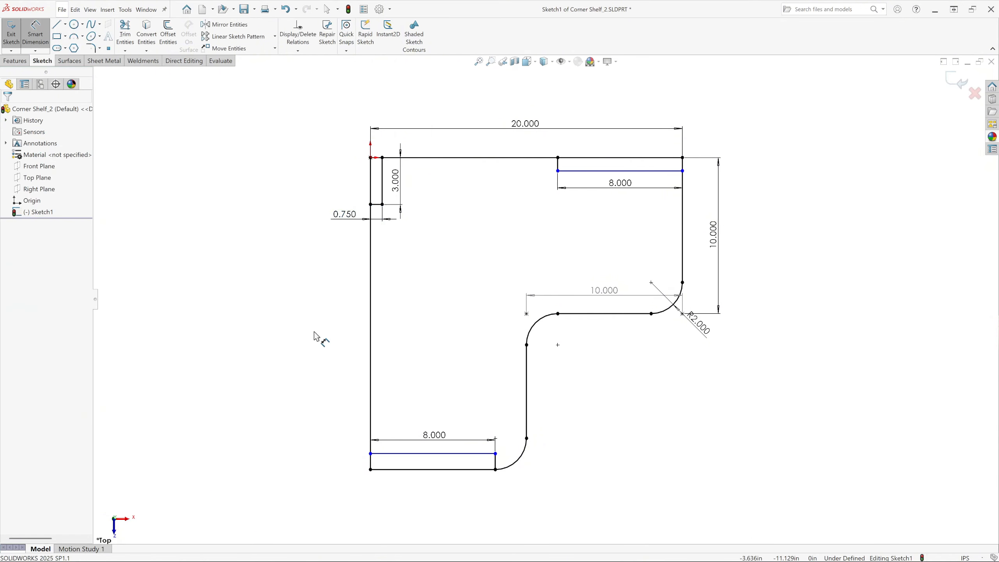
left_click(36, 33)
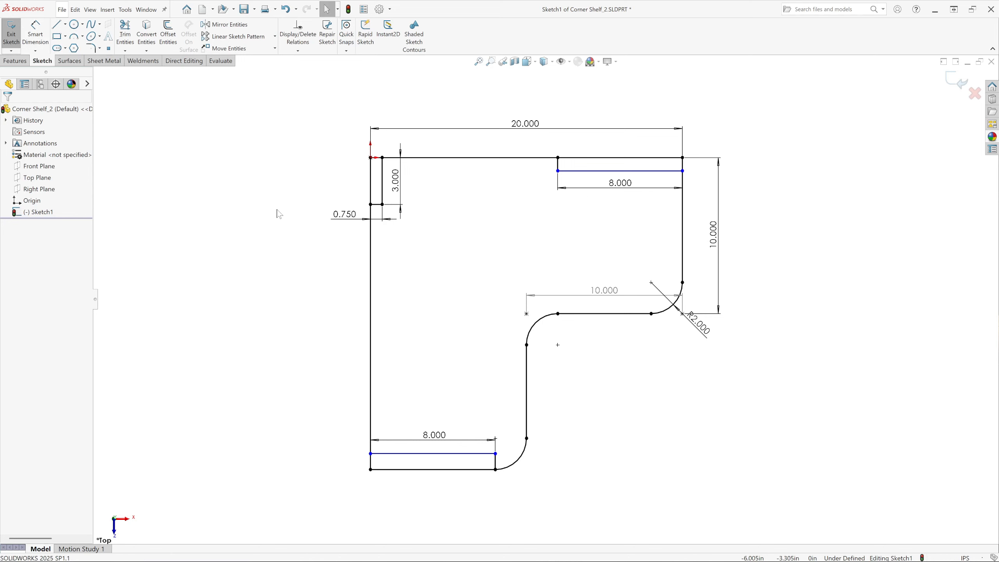
Apply an Equal relation to the short sides of all three corner rectangles
left_click(377, 205)
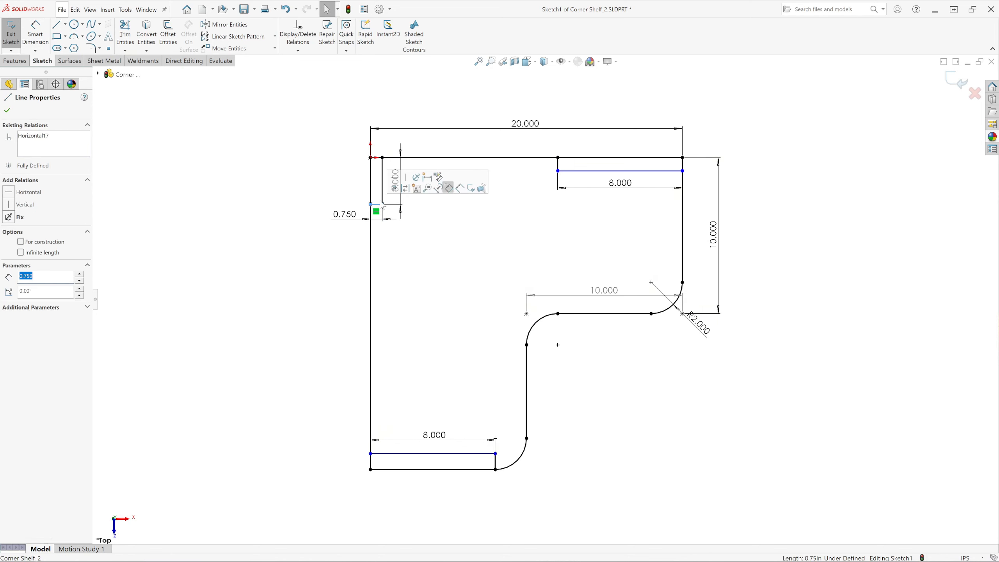
left_click(558, 167, "ctrl")
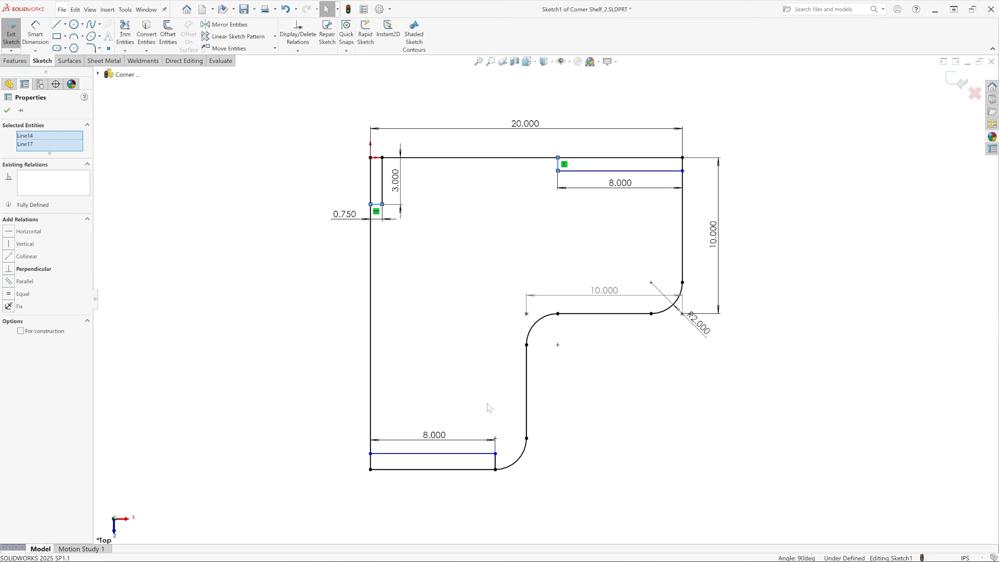
left_click(496, 464, "ctrl")
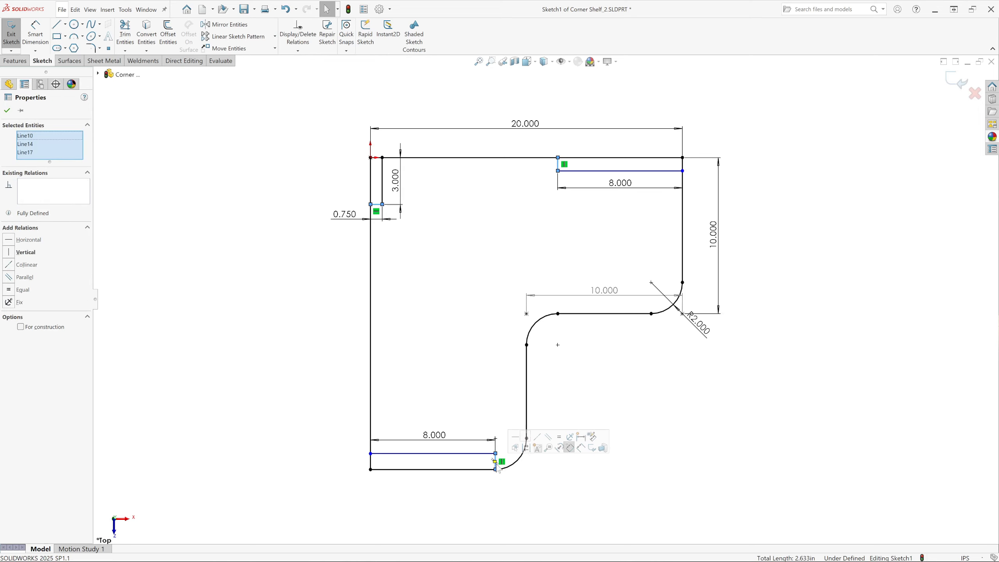
left_click(10, 292)
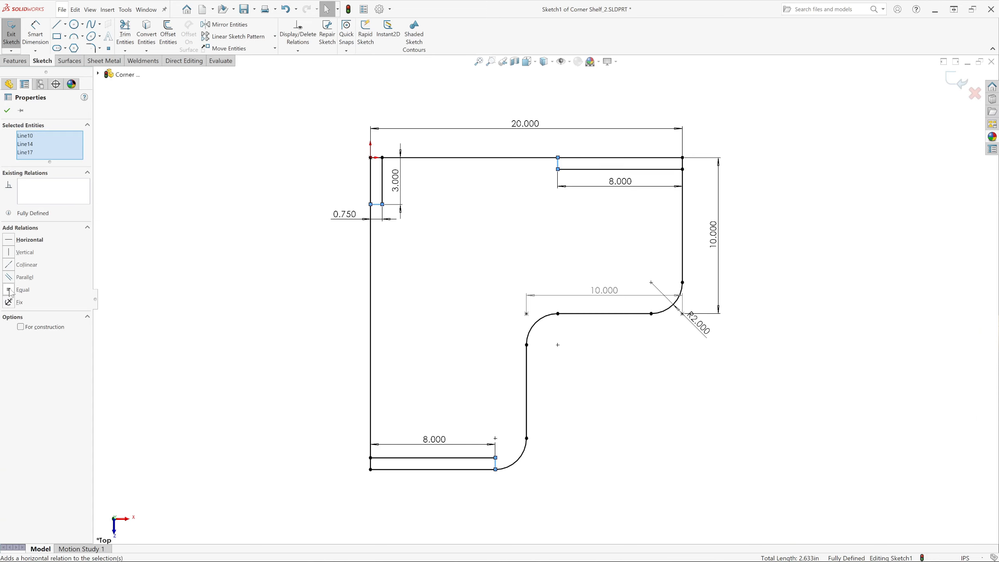
left_click(248, 373)
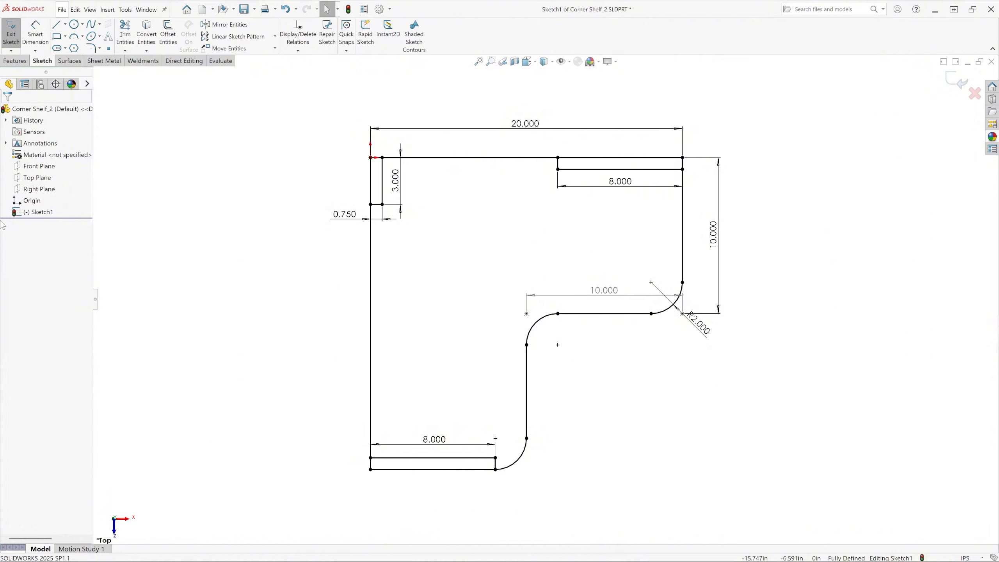
Add a driven vertical dimension between the notch's horizontal edge and the bottom edge of the L-shaped outline
left_click(34, 36)
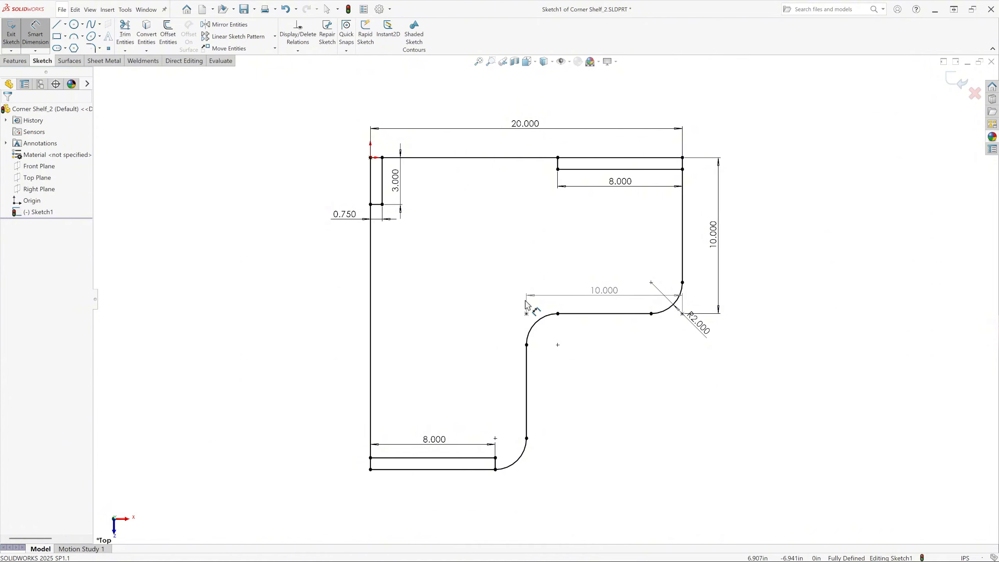
left_click(570, 315)
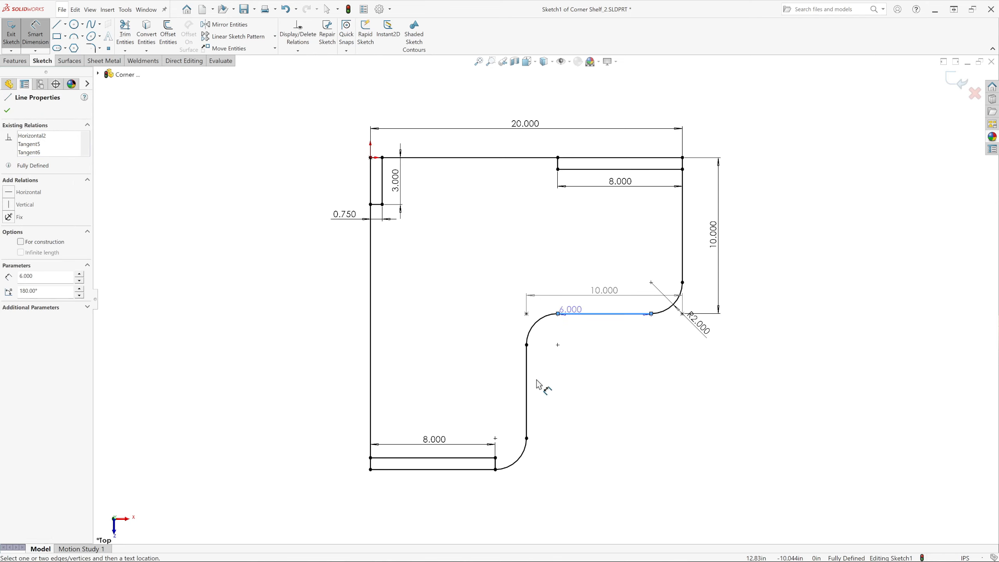
left_click(480, 469)
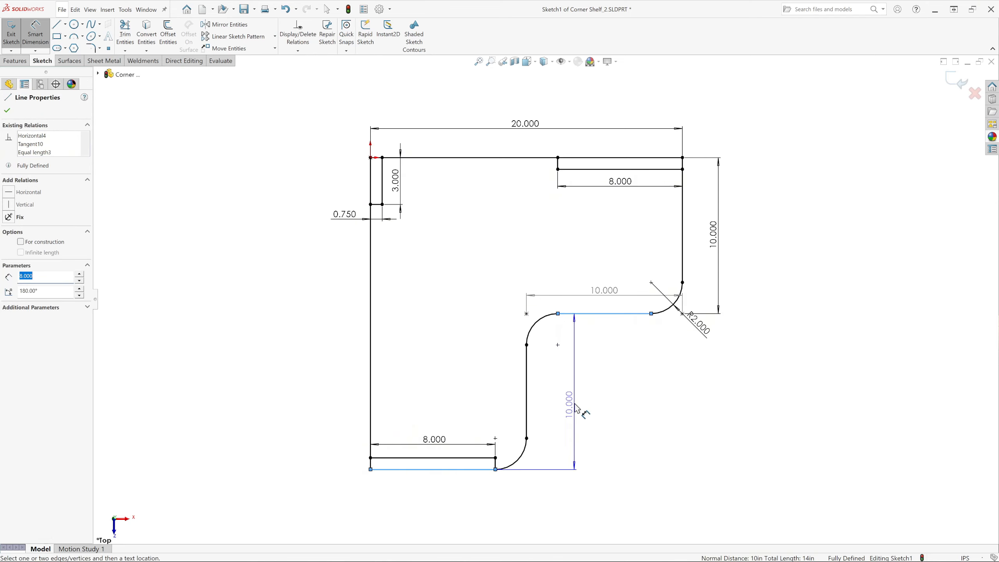
left_click(575, 396)
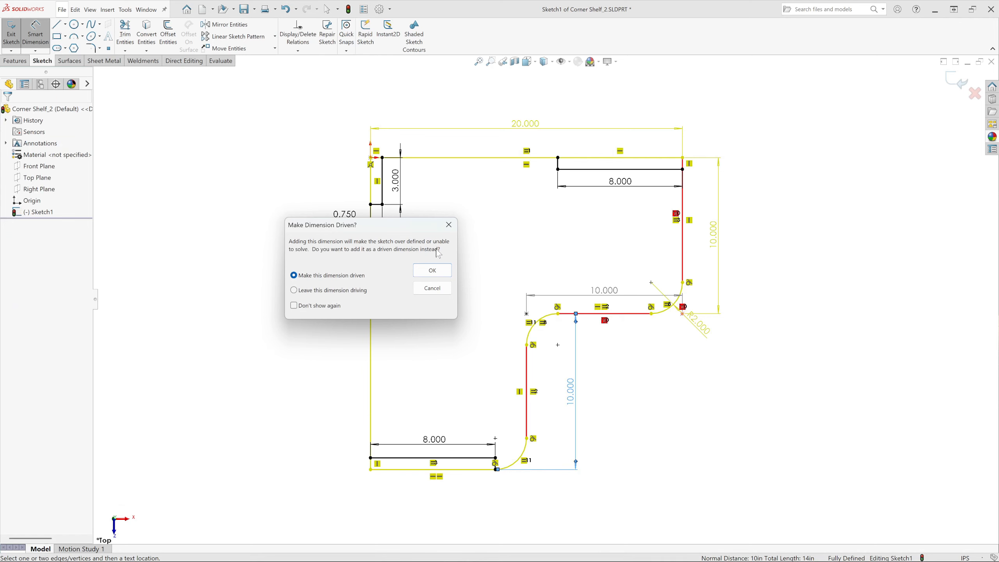
left_click(433, 270)
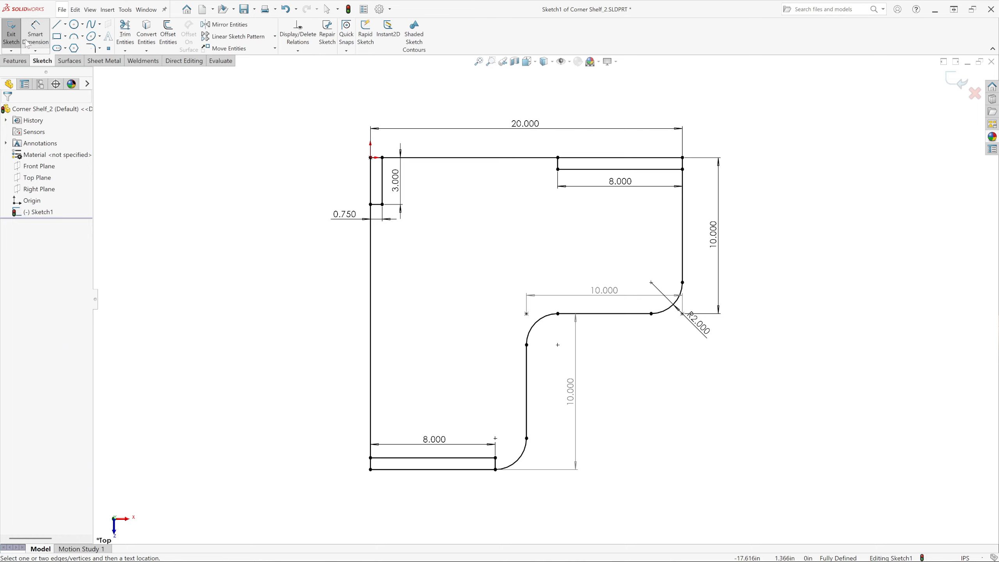
left_click(35, 44)
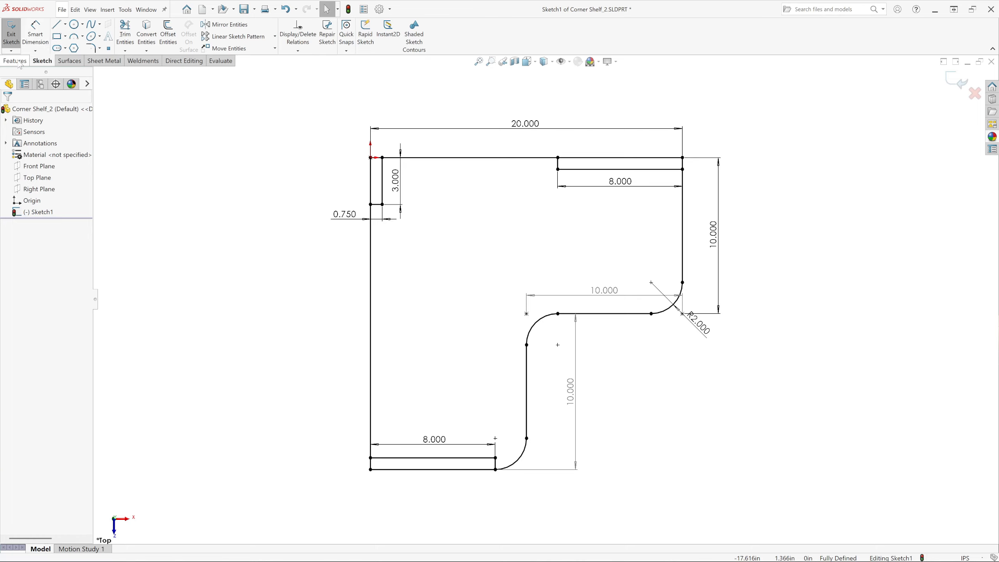
Extrude the L-shaped region and the three corner rectangle regions 0.750 in with a blind end condition, reversed to go downward
left_click(16, 61)
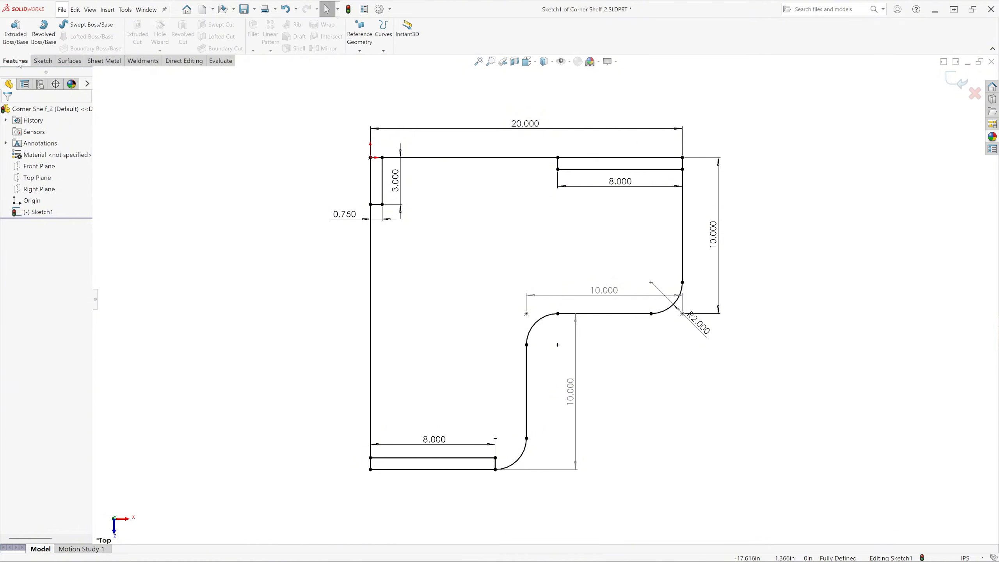
left_click(16, 35)
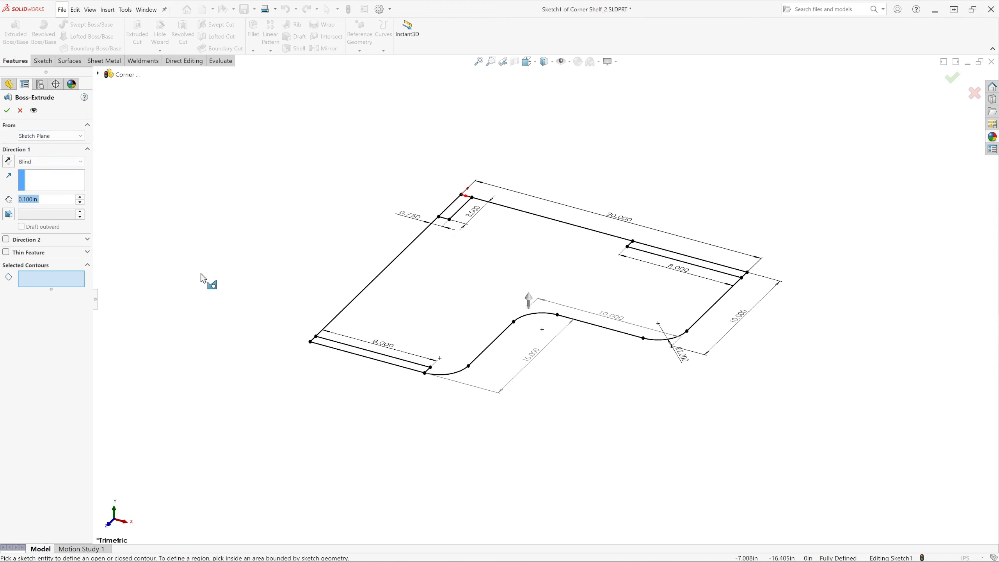
left_click(38, 198)
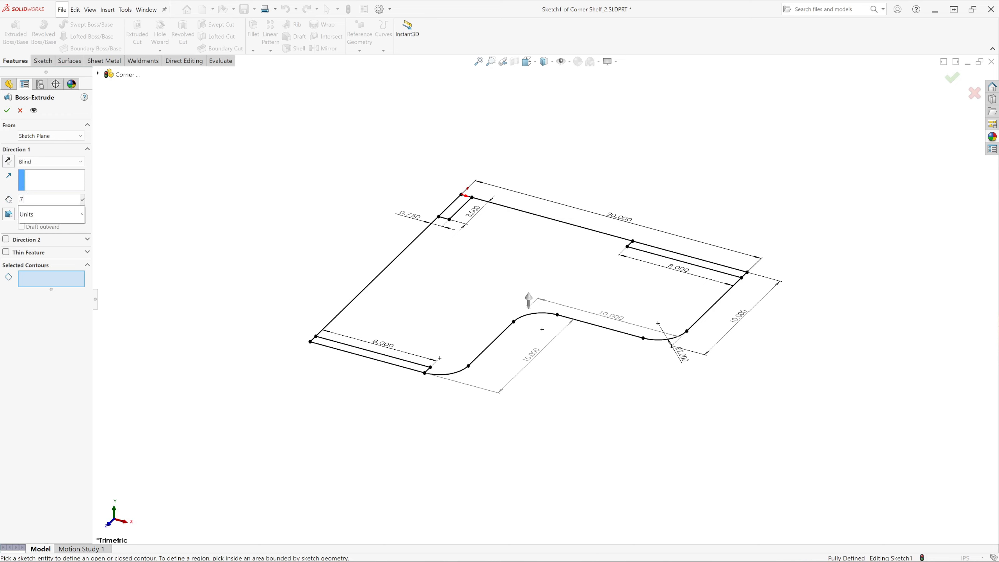
type("750in")
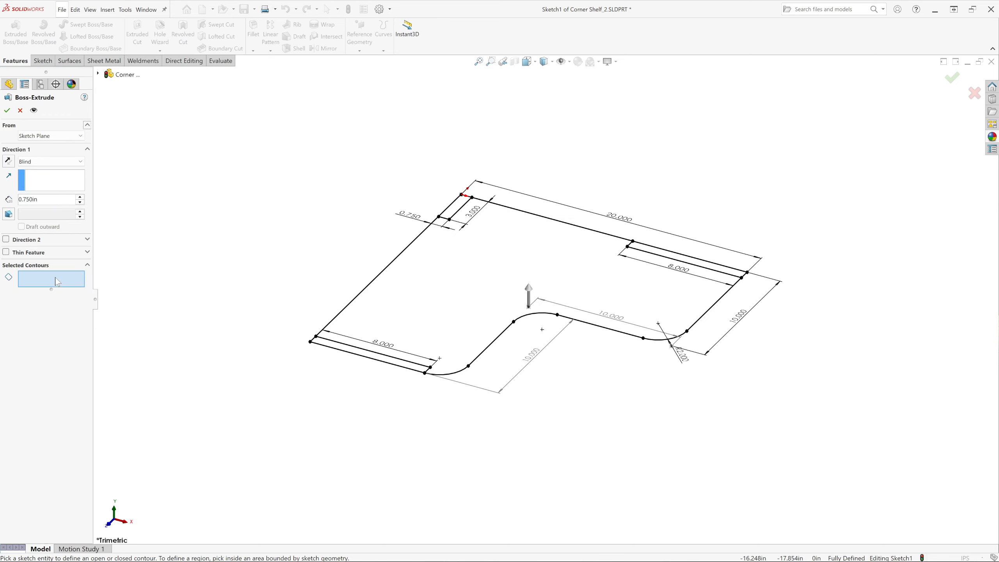
left_click(417, 278)
left_click(455, 209)
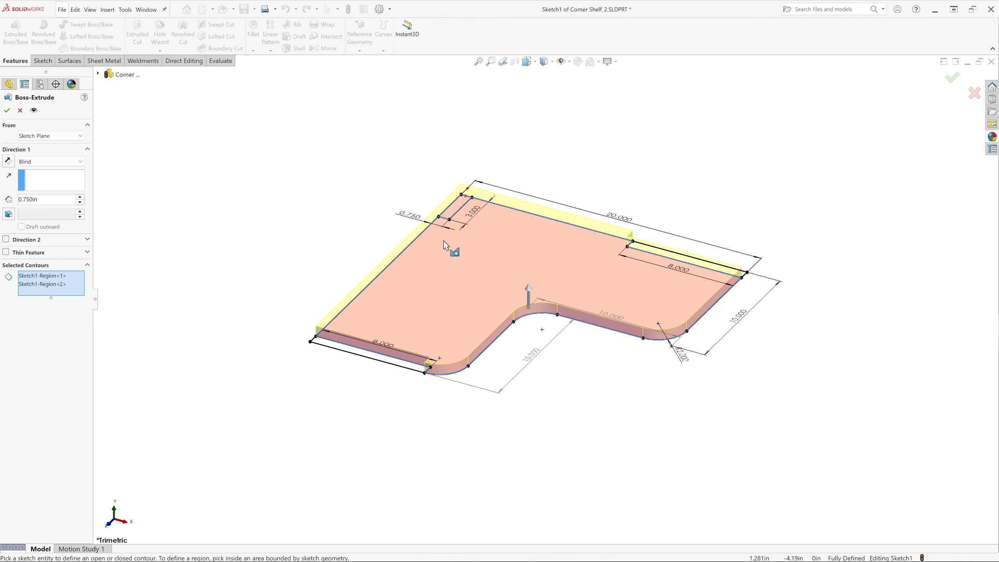
left_click(377, 359)
left_click(721, 273)
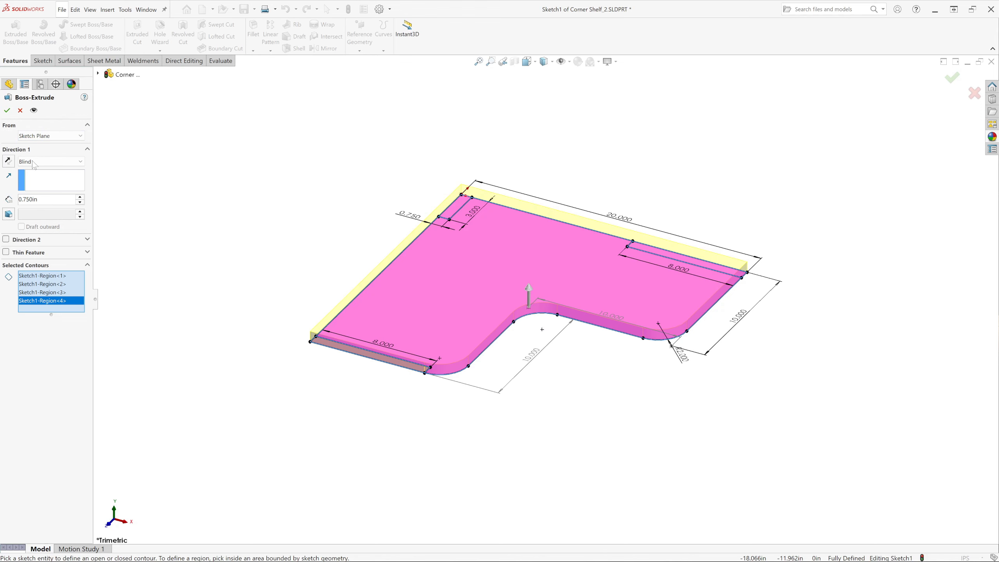
left_click(8, 161)
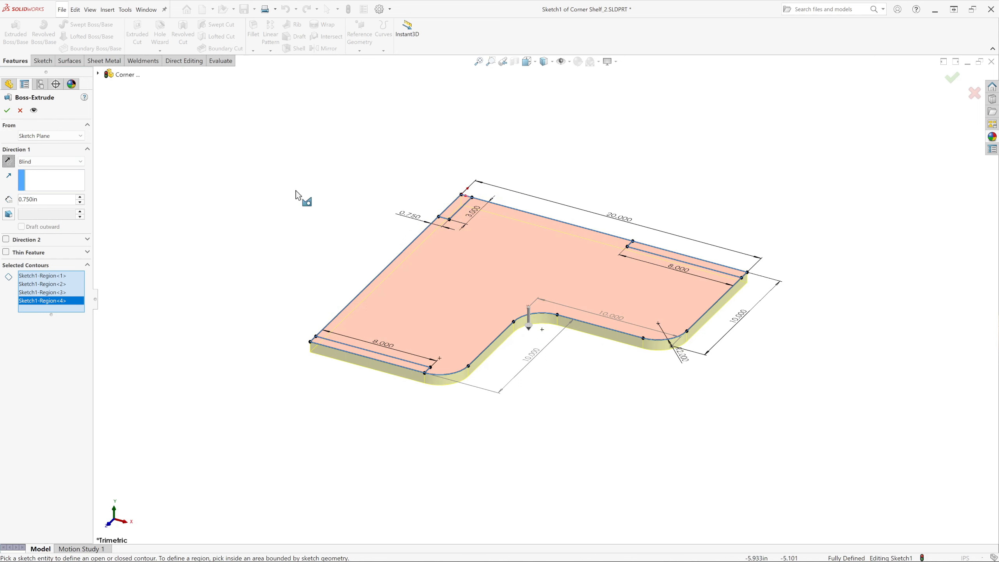
left_click(7, 111)
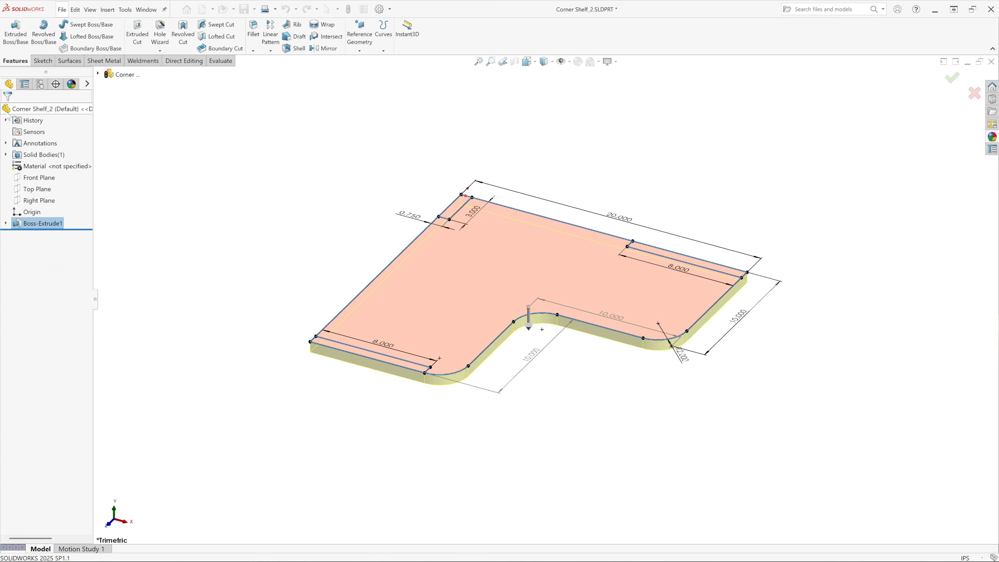
Toggle RealView Graphics and set the model to the isometric view
left_click(609, 61)
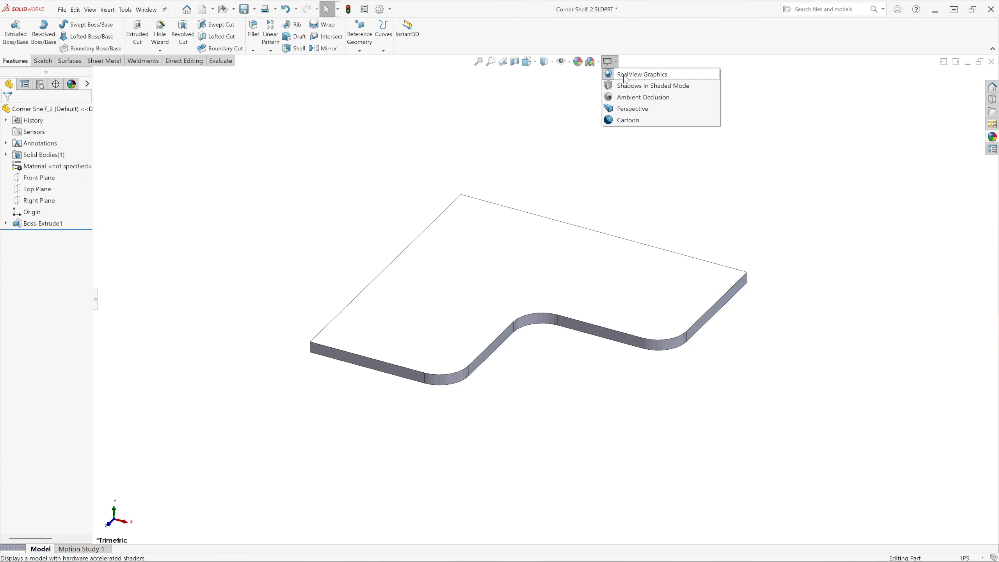
left_click(623, 75)
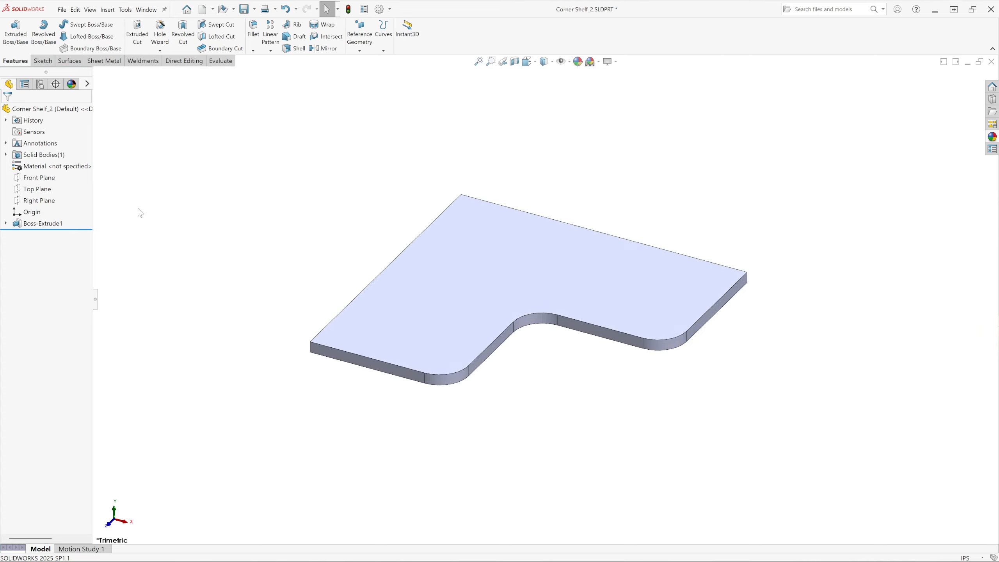
left_click(527, 61)
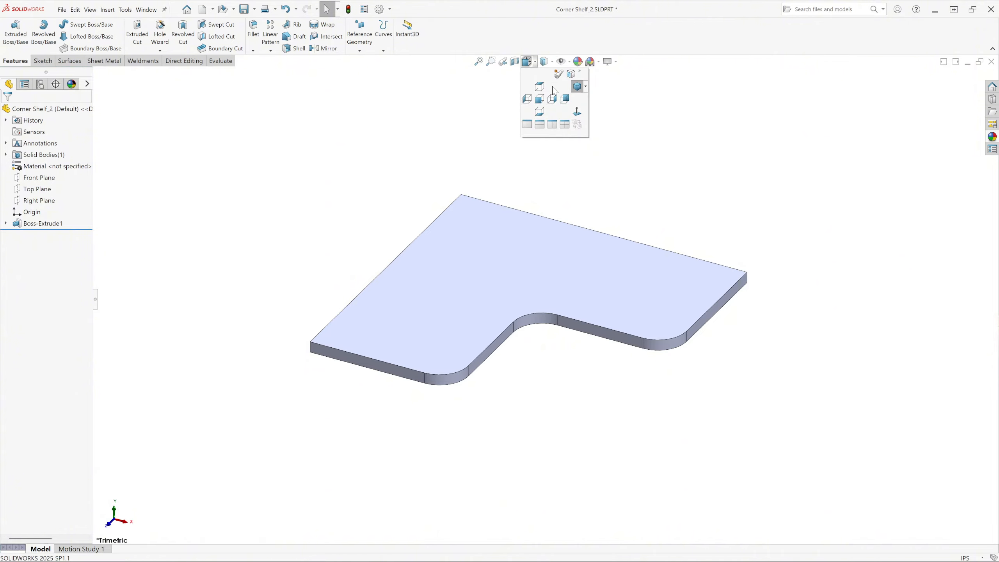
left_click(586, 87)
left_click(606, 97)
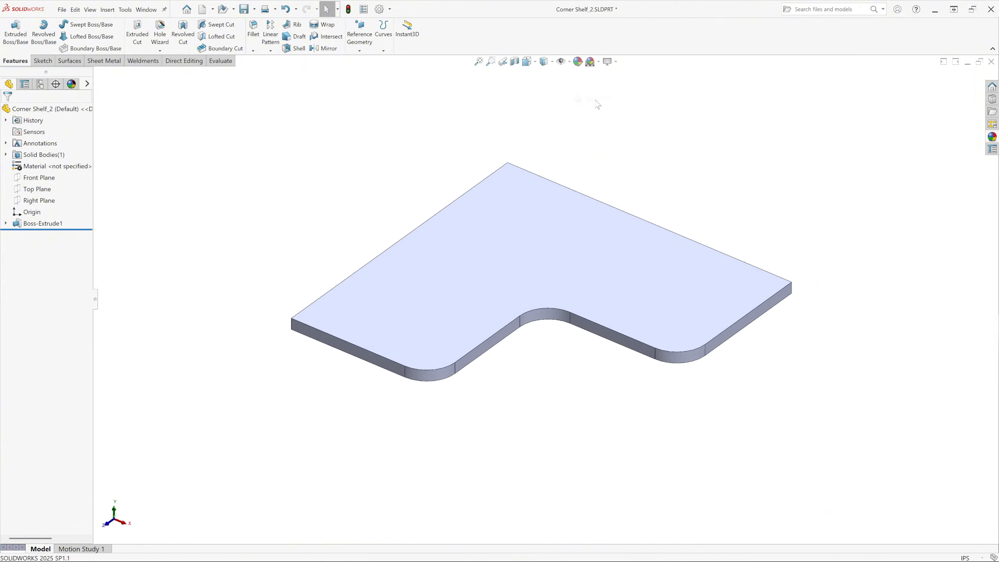
scroll(558, 276, "up", 3)
scroll(591, 219, "down", 2)
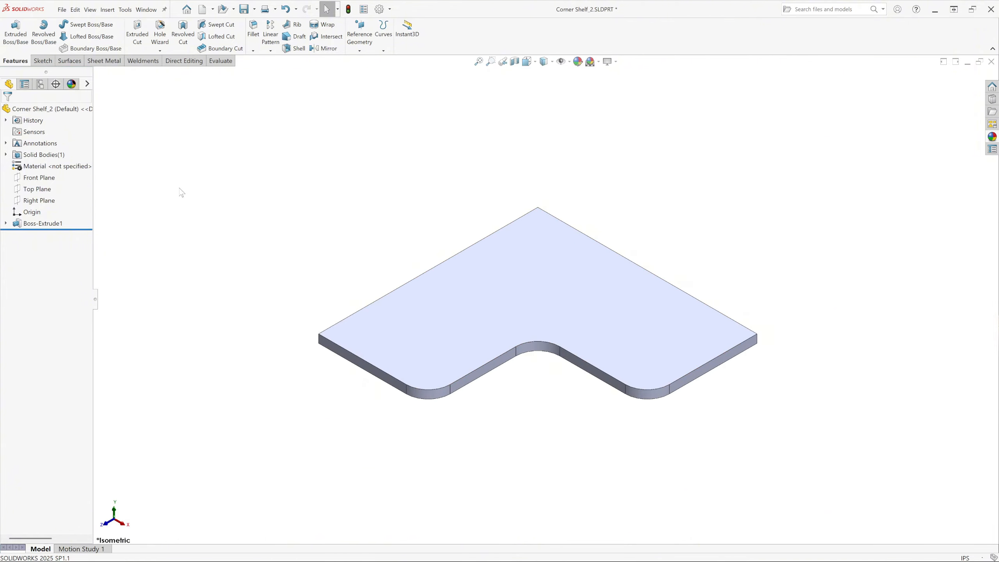
Extrude the three corner rectangle regions of the existing shelf sketch 12 in upward as separate bodies, with result merging turned off
left_click(6, 224)
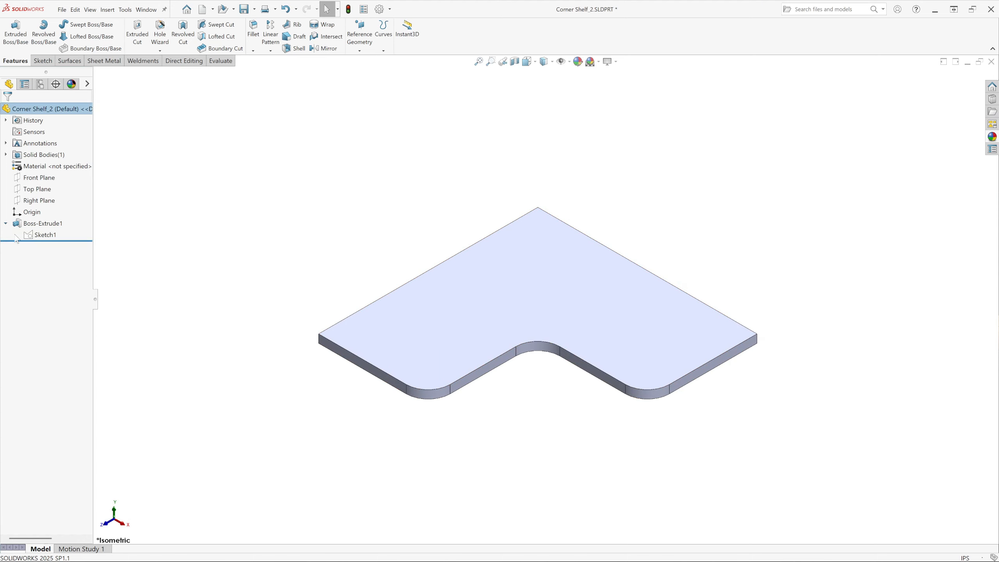
left_click(44, 235)
left_click(16, 33)
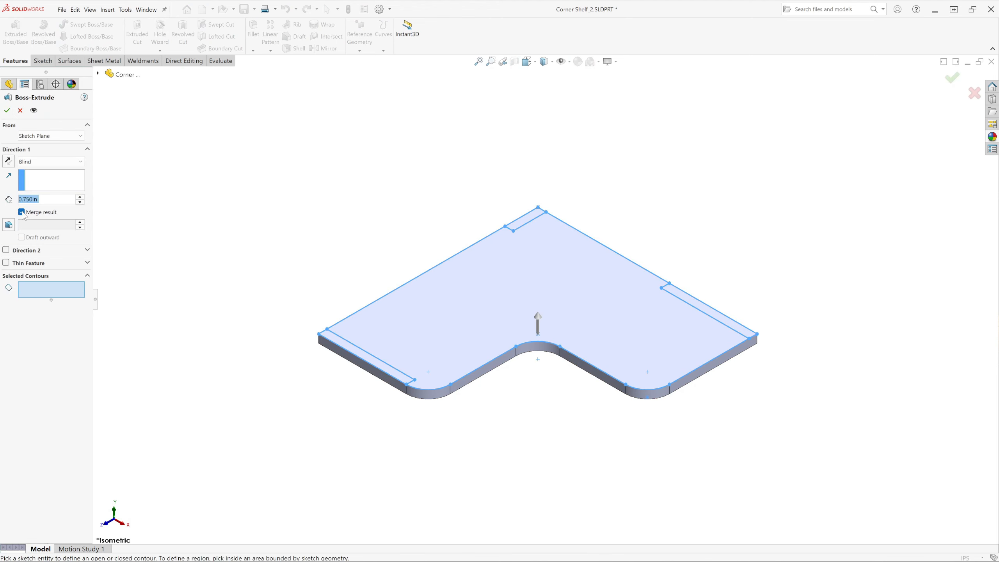
left_click(22, 214)
double_click(35, 200)
type("12")
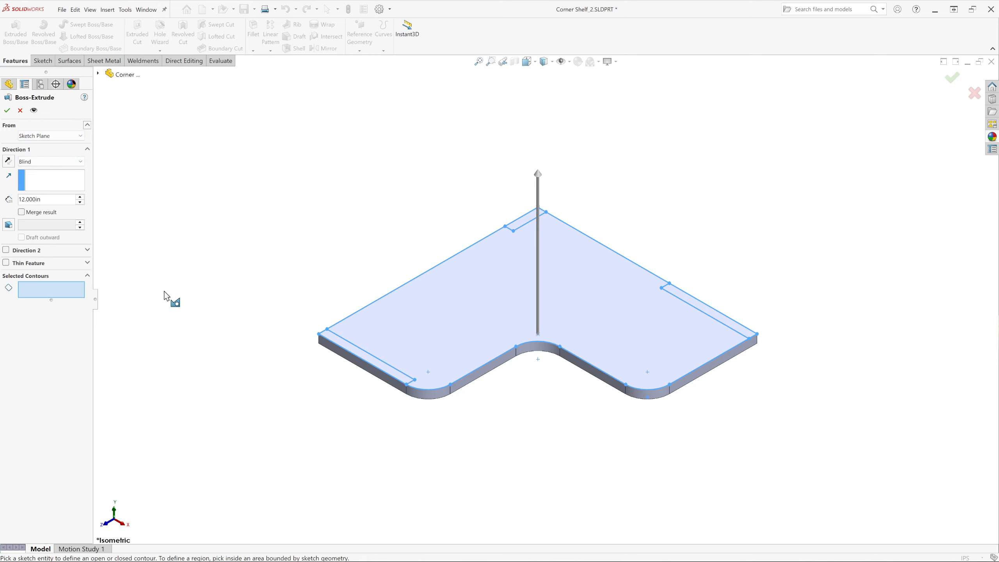
left_click(363, 351)
left_click(522, 227)
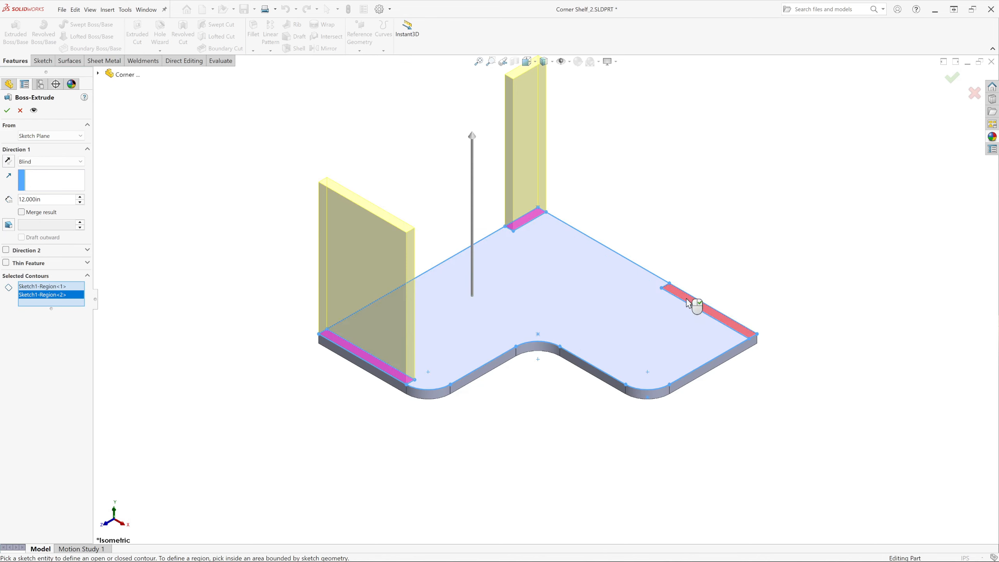
left_click(684, 296)
key("z")
scroll(561, 215, "up", 2)
scroll(561, 231, "down", 3)
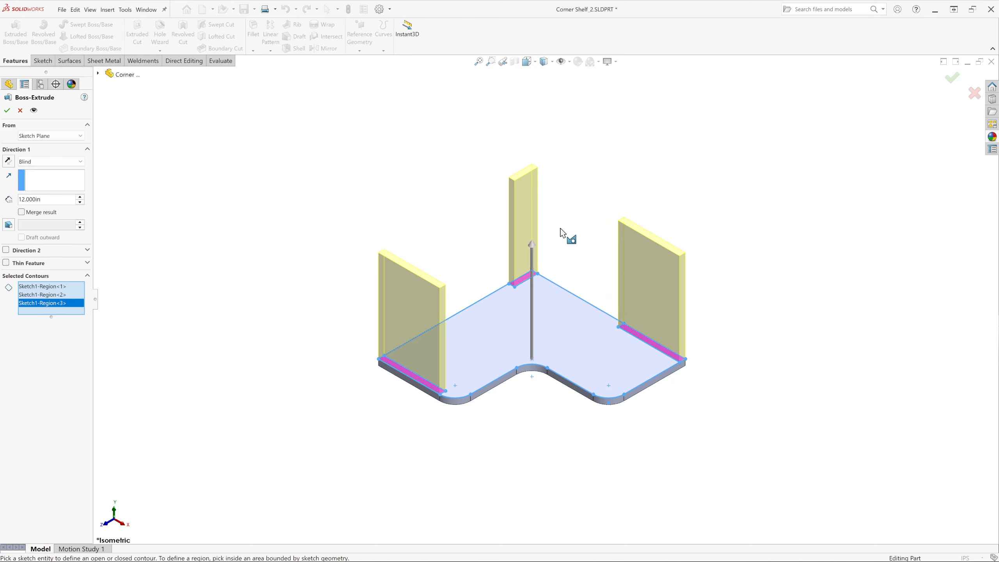
scroll(463, 254, "down", 2)
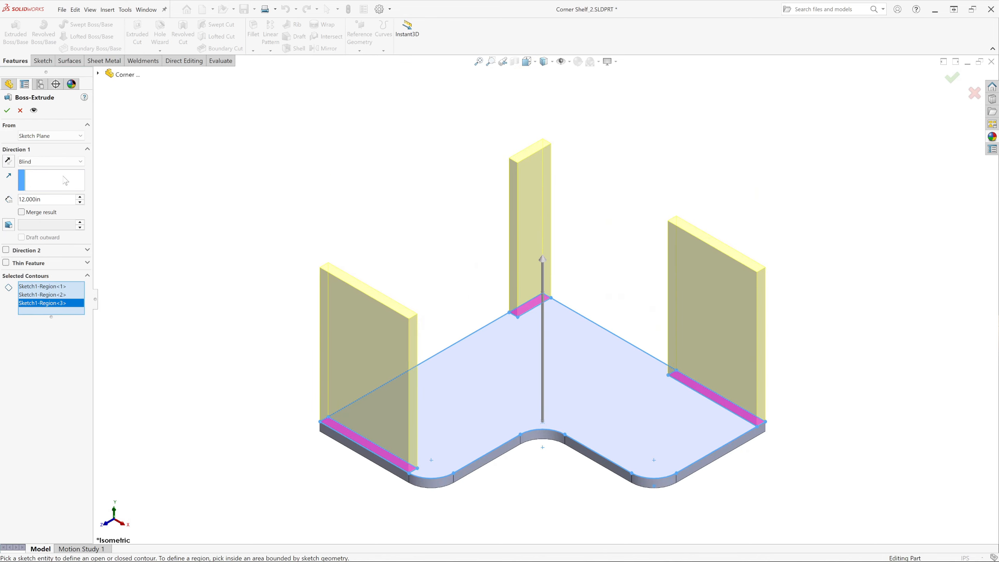
left_click(6, 111)
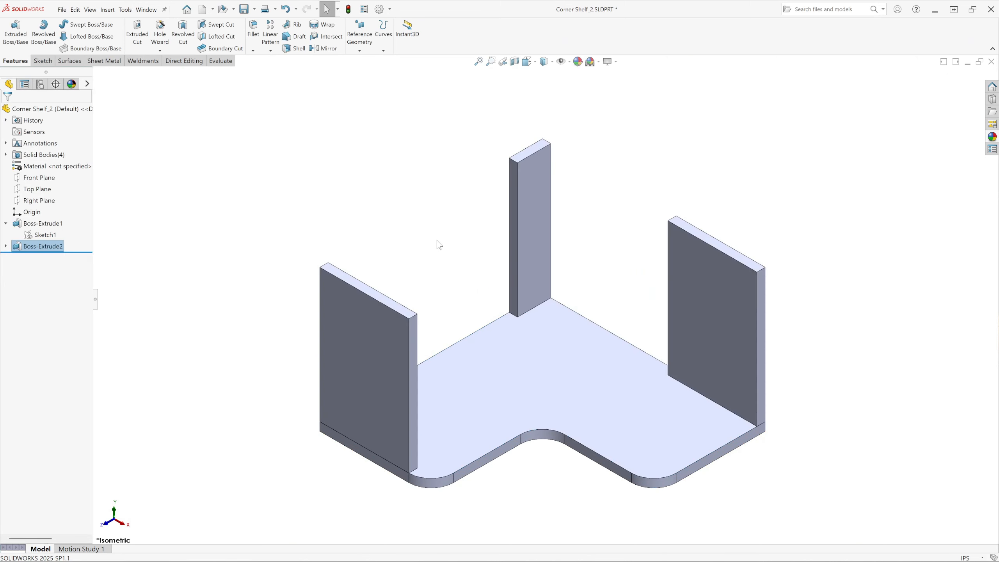
left_click(417, 217)
Set up a linear pattern directed along the front vertical edge of an upright, with 12.750 in spacing and 5 instances
scroll(452, 272, "up", 2)
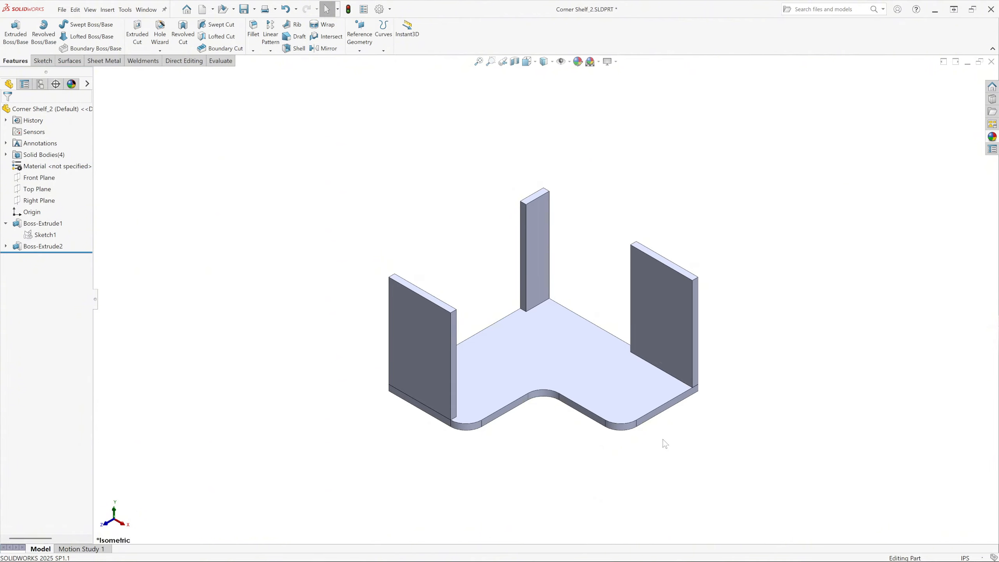
scroll(610, 386, "up", 2)
scroll(590, 288, "down", 2)
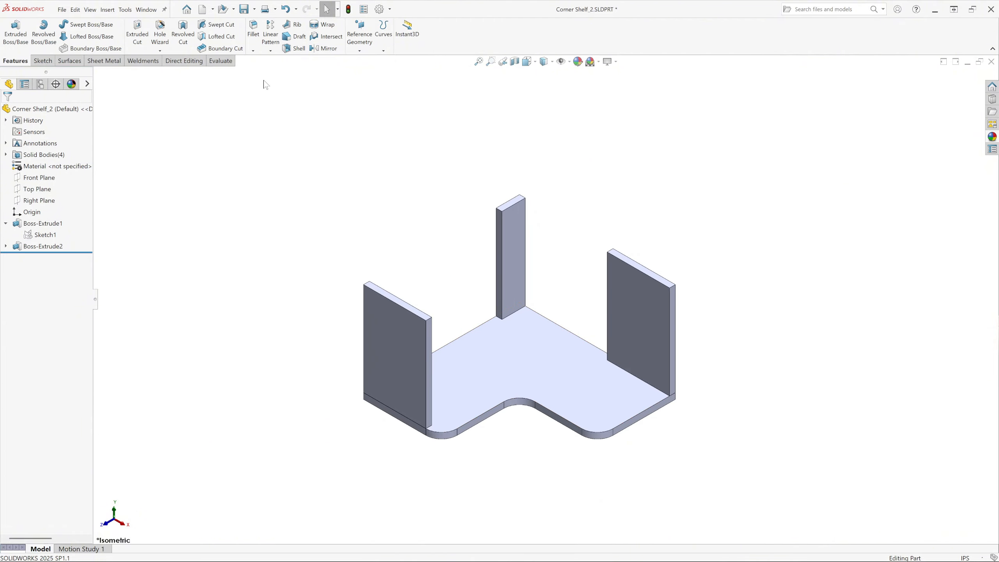
left_click(270, 50)
left_click(283, 63)
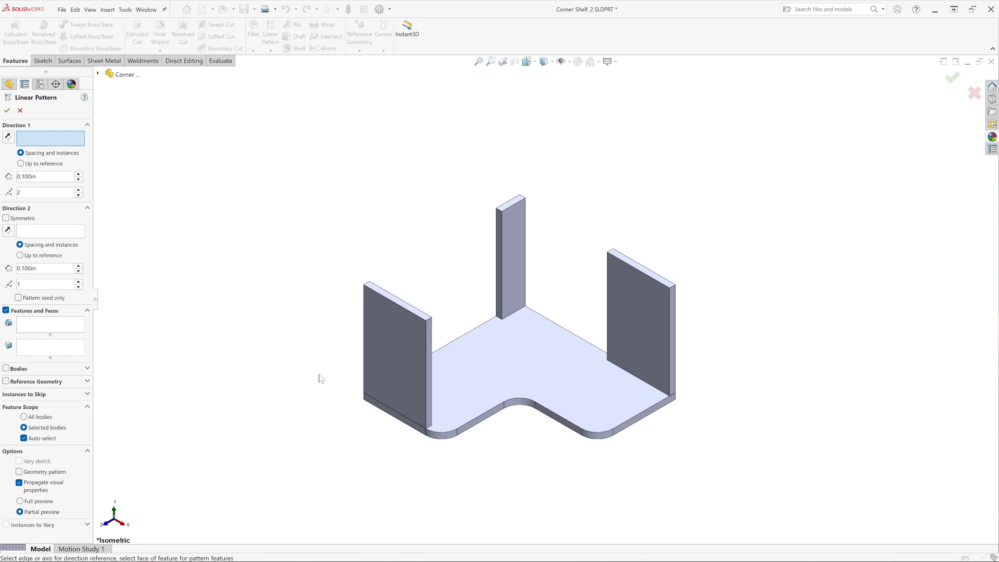
left_click(427, 379)
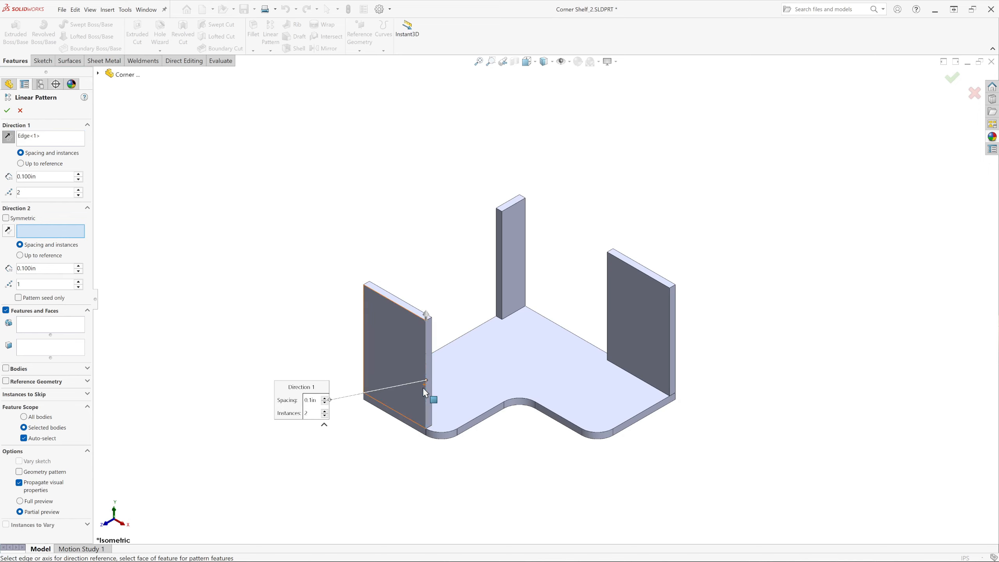
scroll(458, 362, "down", 3)
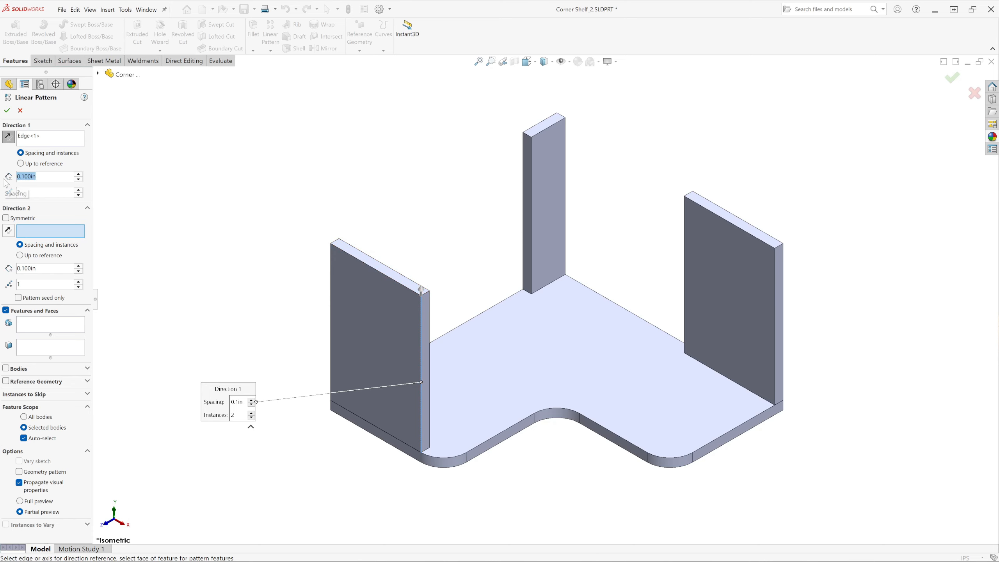
type("12.")
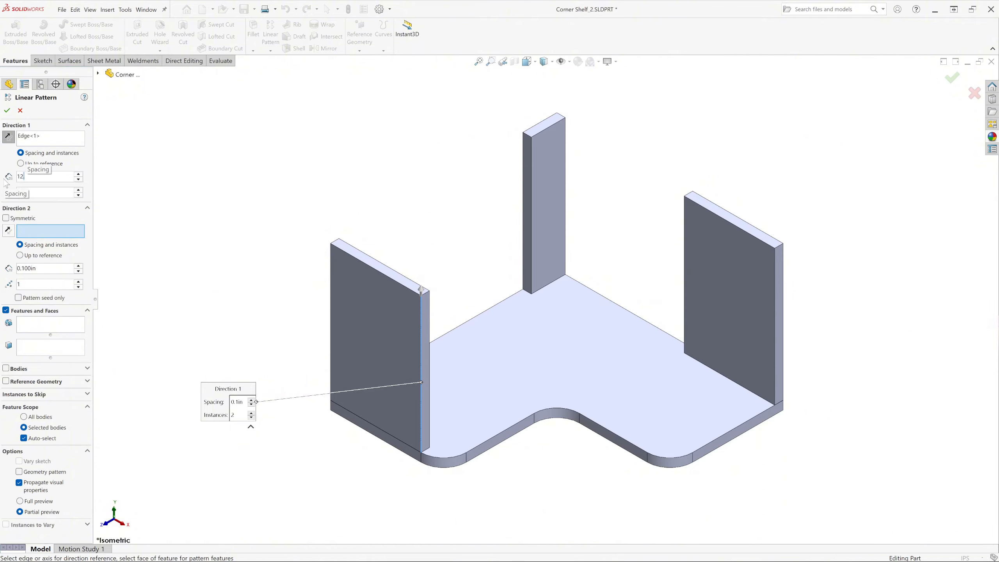
type("7")
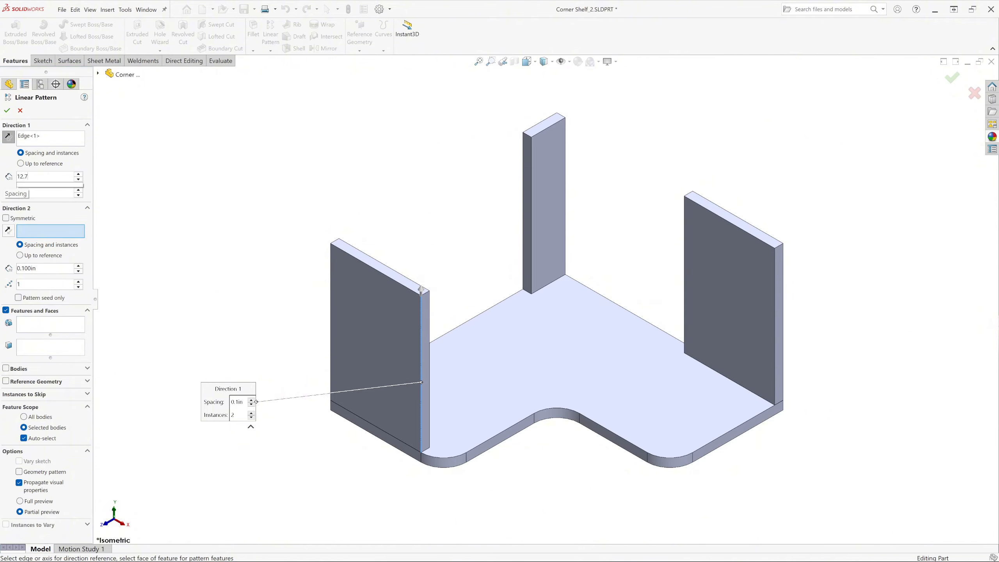
type("50")
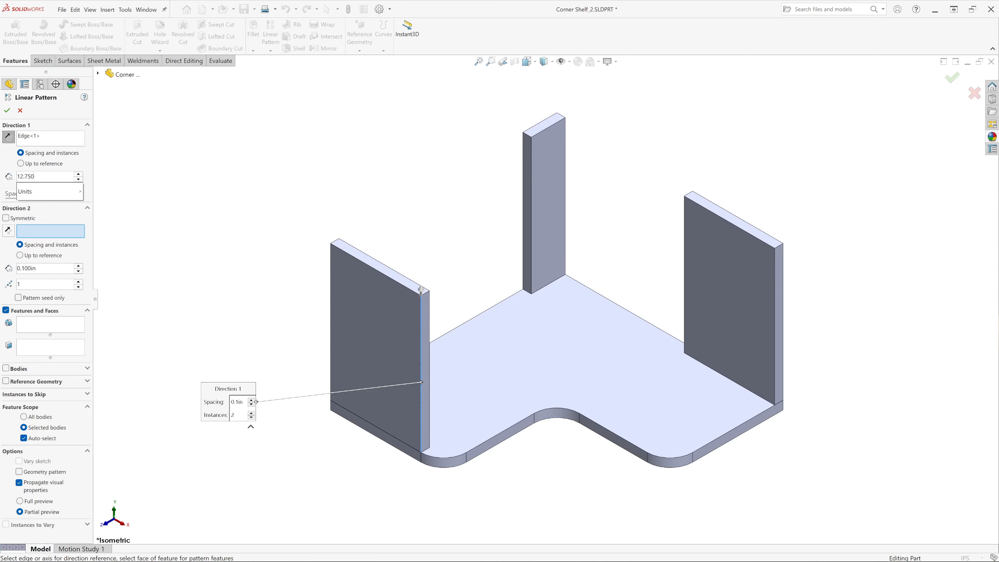
left_click(133, 161)
left_click(22, 193)
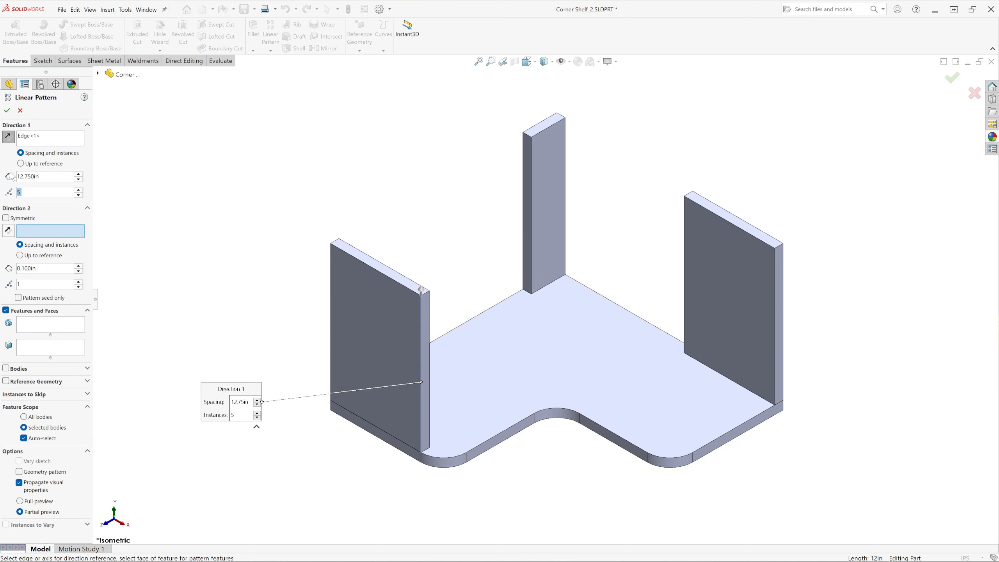
Choose the L-shaped shelf board as the body to pattern and complete the linear pattern
left_click(6, 368)
left_click(535, 390)
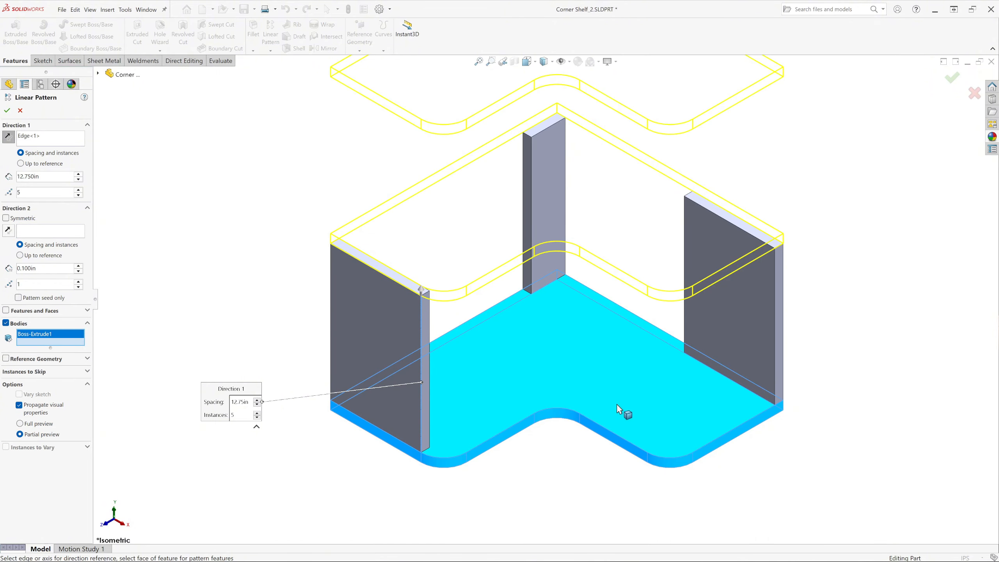
scroll(617, 404, "up", 8)
scroll(573, 291, "down", 4)
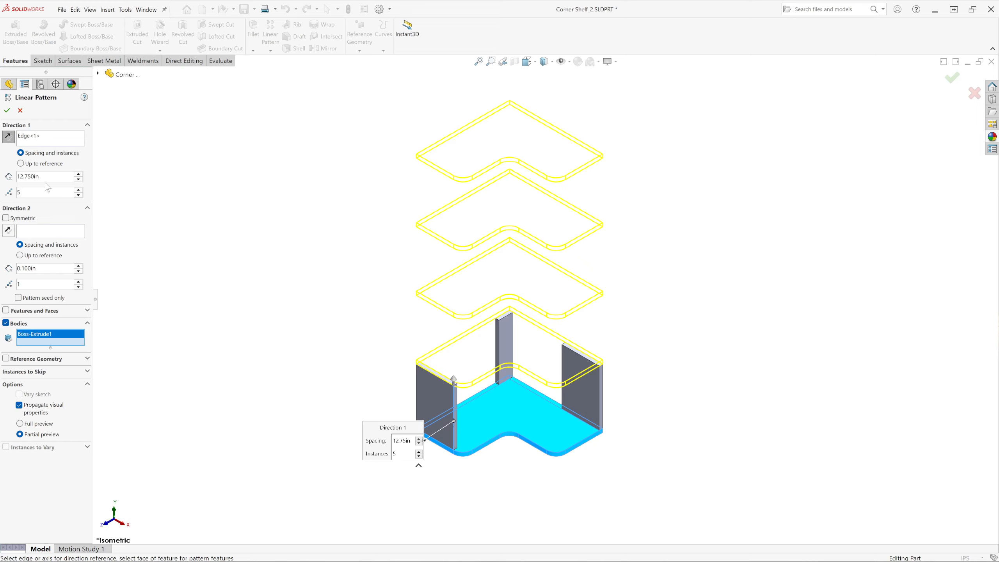
left_click(7, 111)
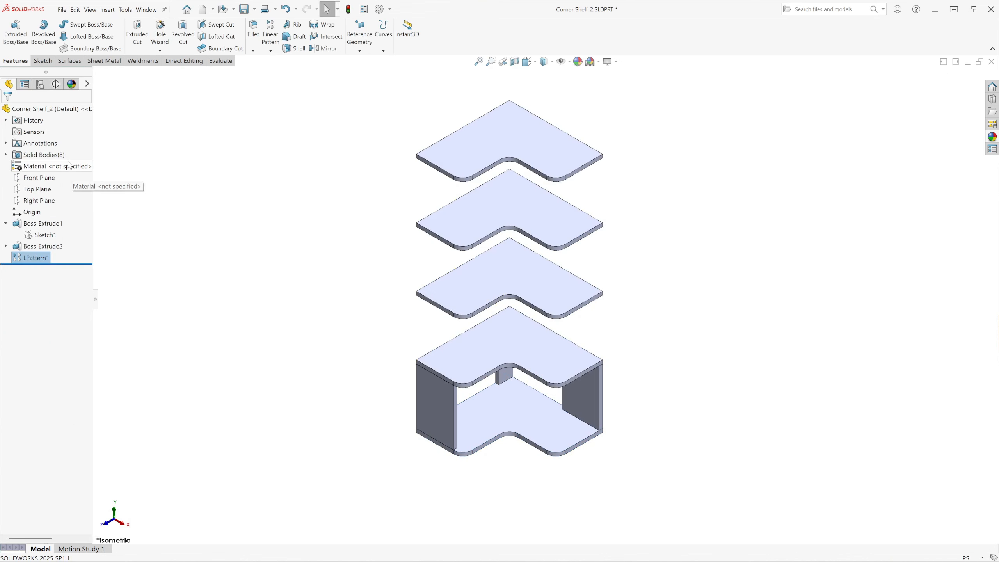
left_click(671, 283)
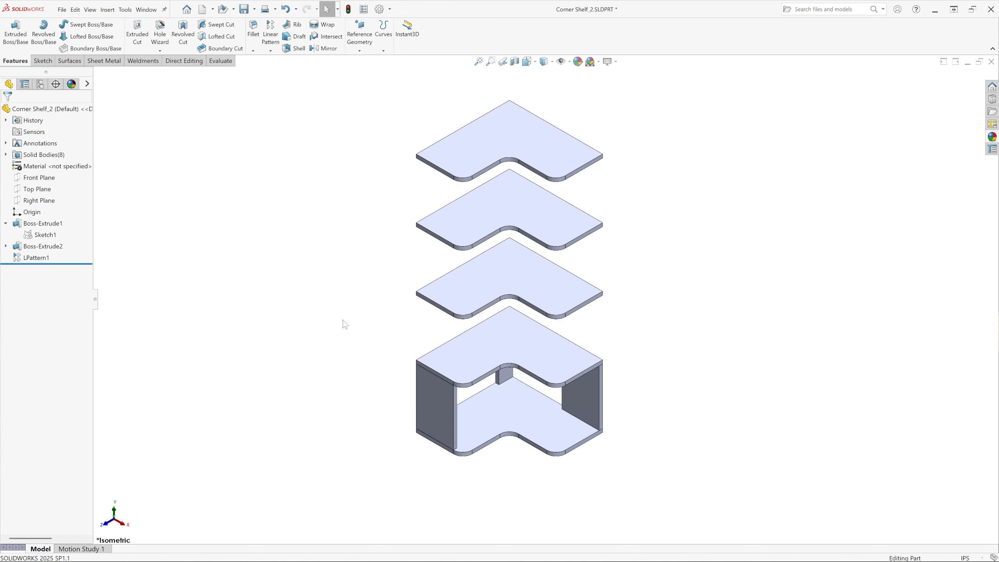
Start a sketch on the top face of the second shelf board and show the model with hidden lines visible
left_click(478, 358)
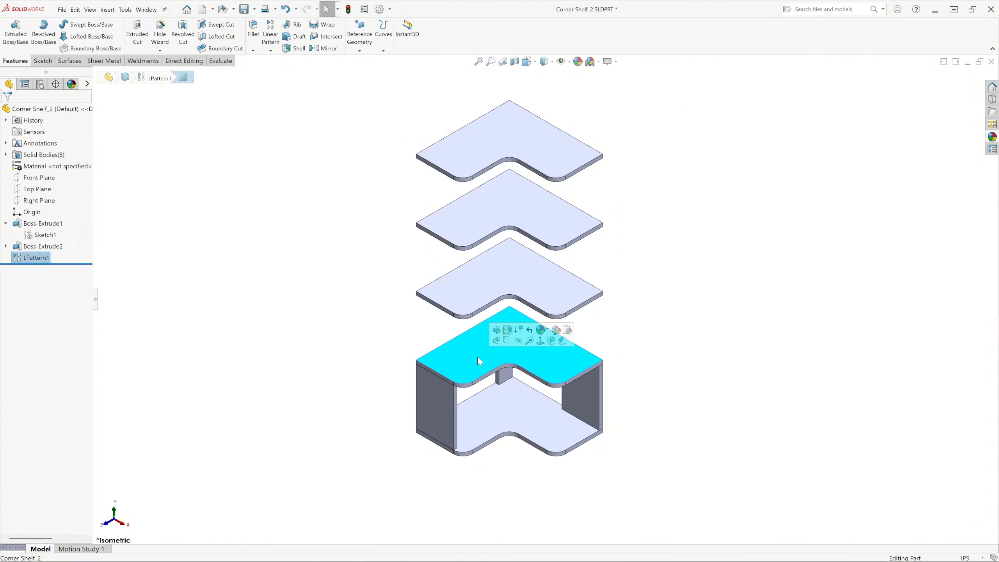
left_click(507, 341)
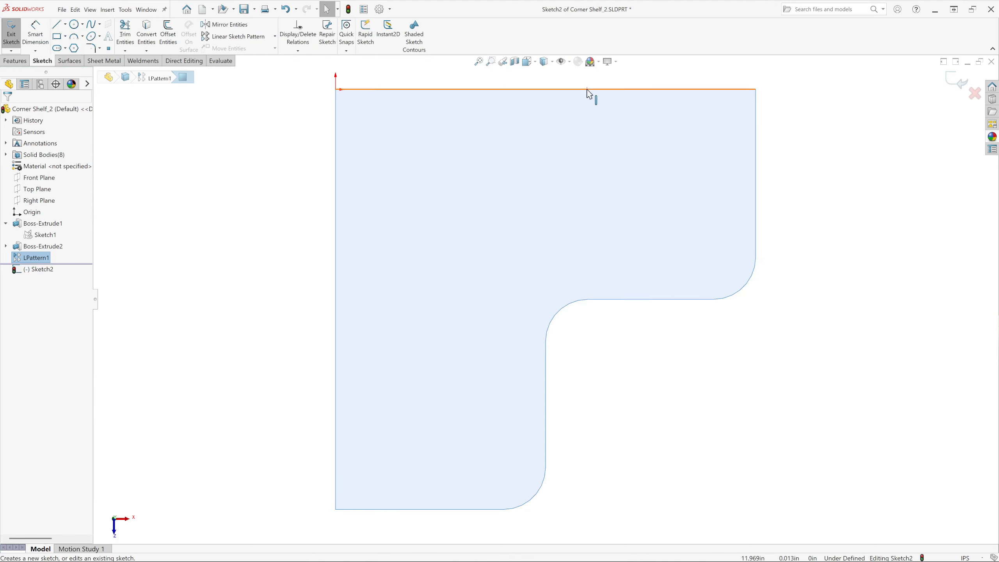
left_click(552, 62)
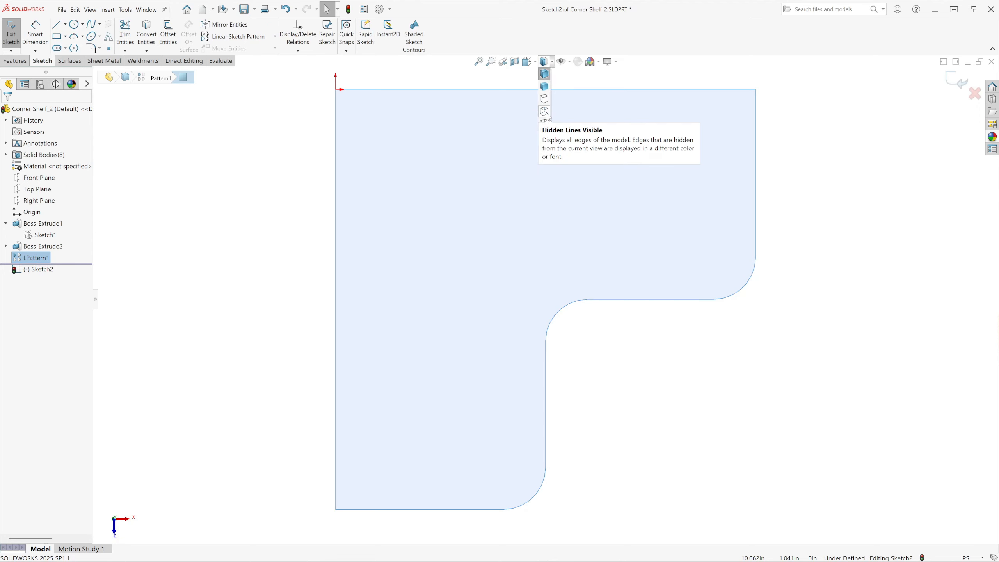
left_click(546, 112)
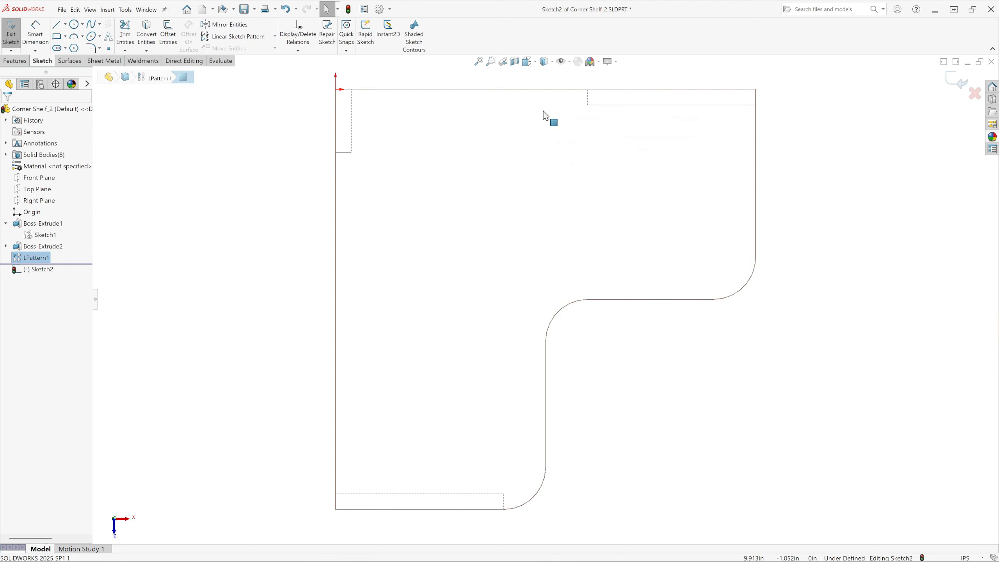
left_click(232, 343)
key("f")
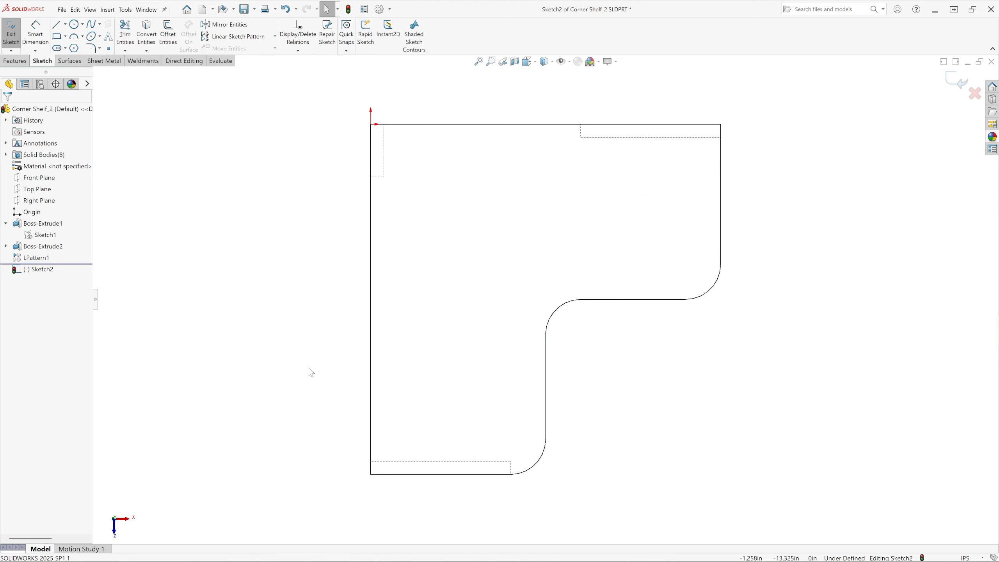
Sketch corner rectangles about 3.04 by 0.87 in at the origin, 0.96 by 7.24 in at the upper-right corner, and 1.10 by 7.41 in at the lower-left
left_click(57, 36)
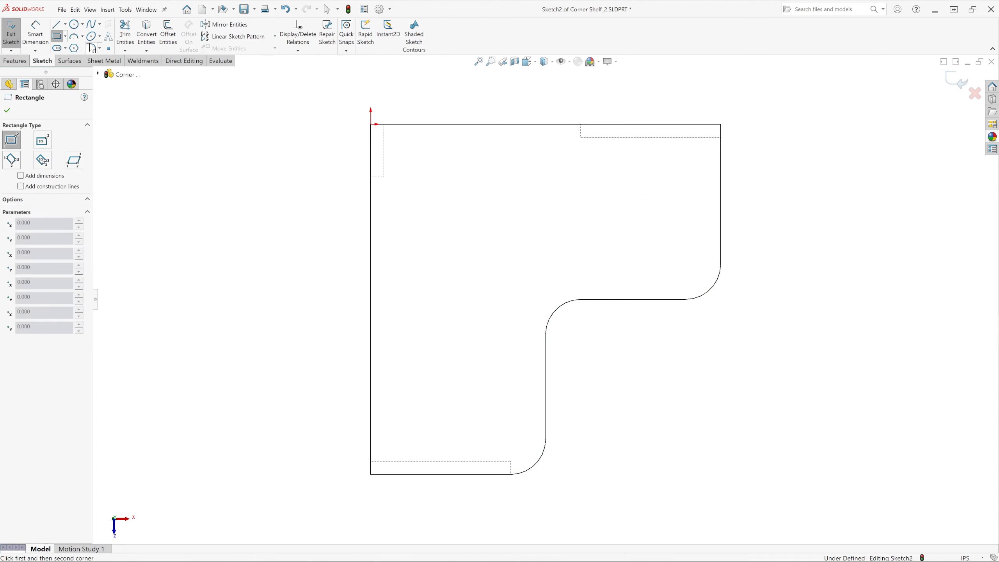
left_click(370, 125)
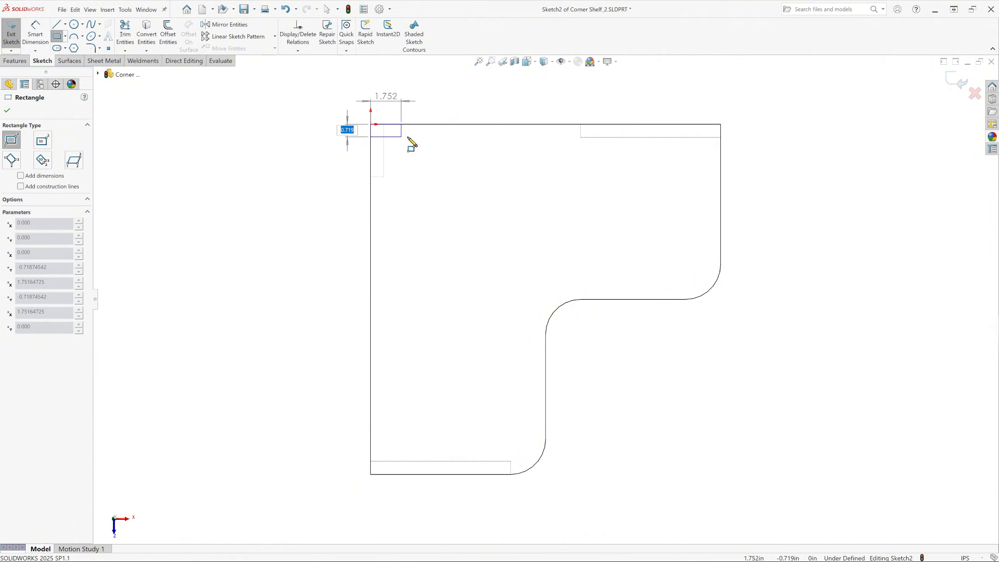
left_click(424, 139)
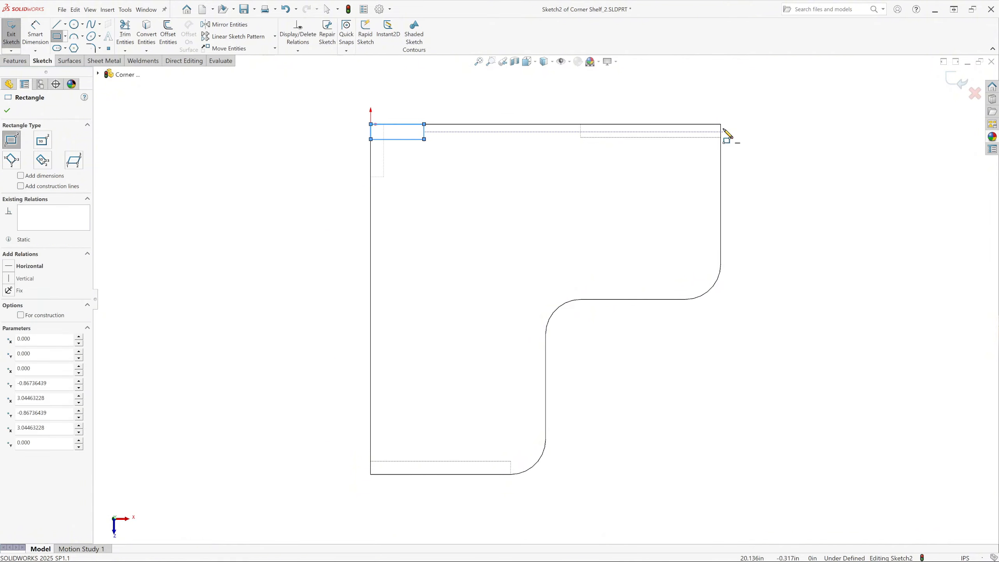
left_click(720, 124)
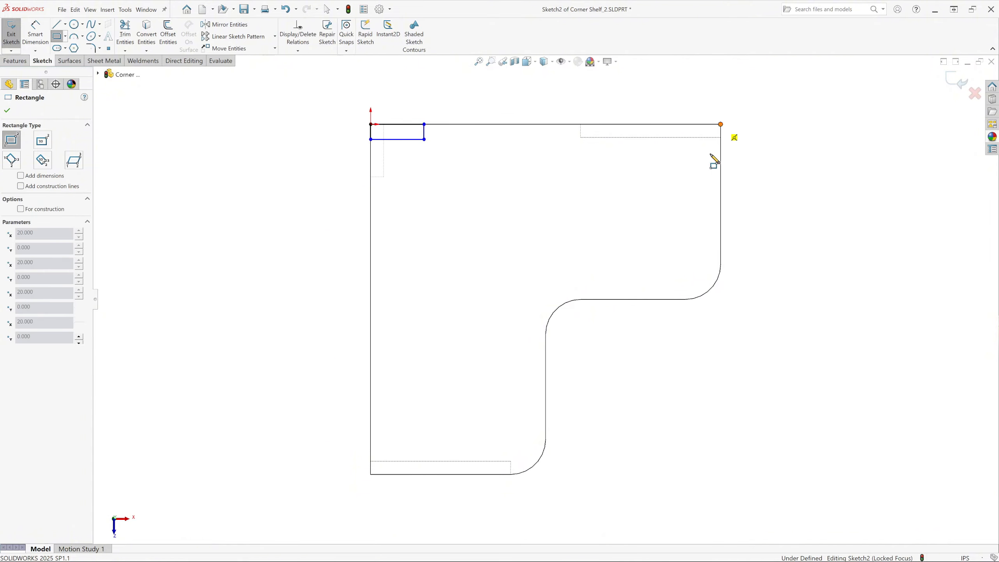
left_click(704, 250)
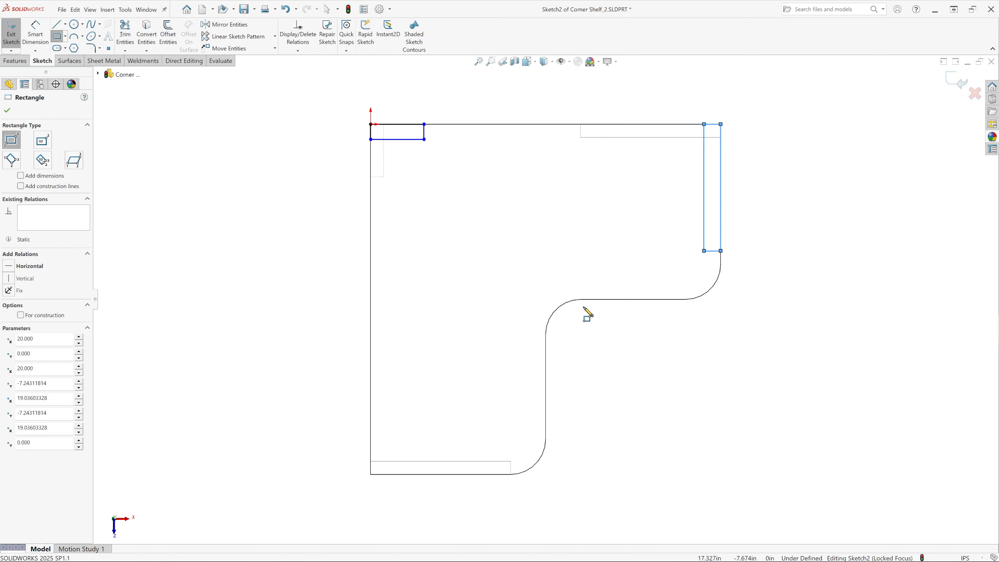
left_click(370, 474)
left_click(390, 344)
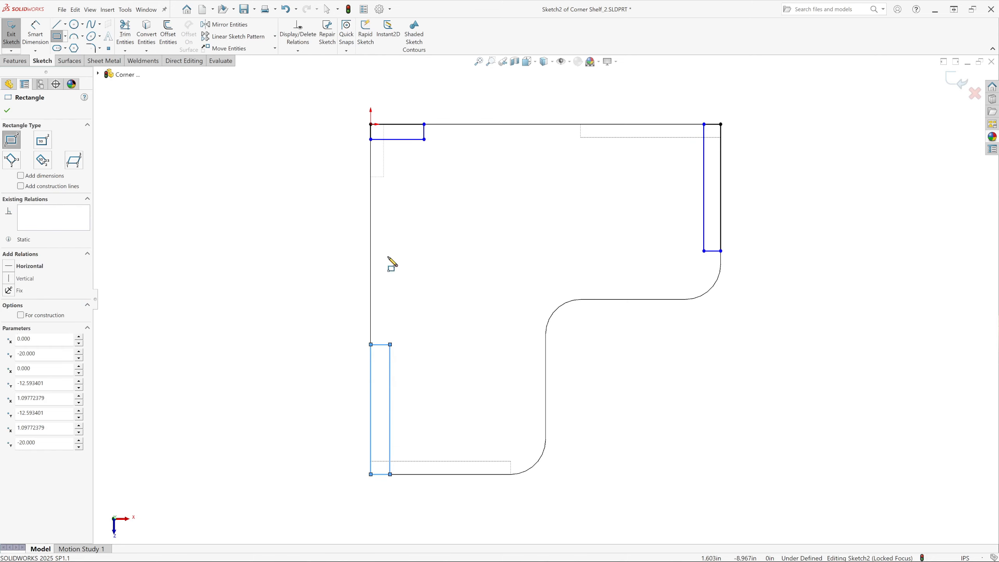
left_click(7, 112)
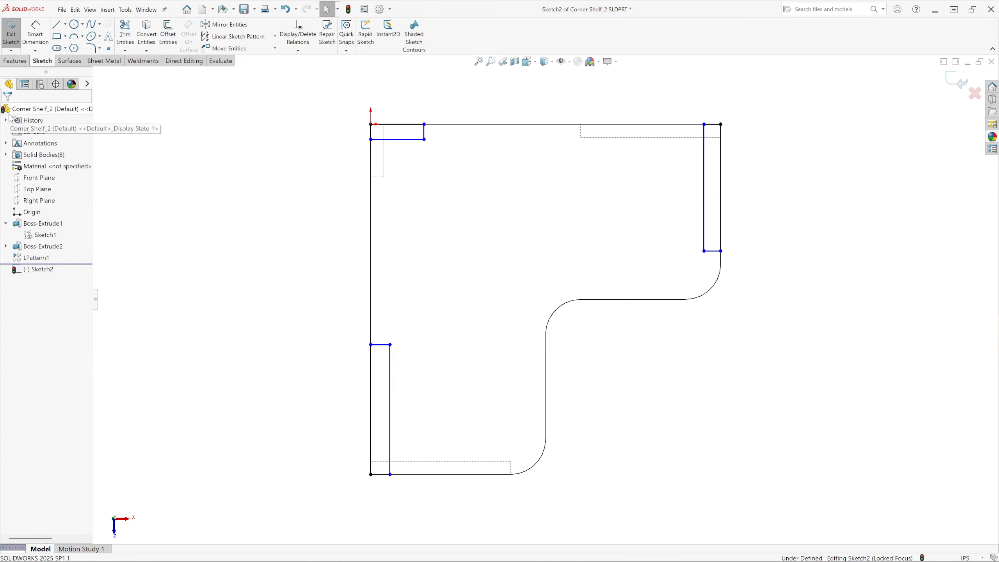
Dimension the horizontal side of the rectangle at the origin to 3 in
left_click(43, 42)
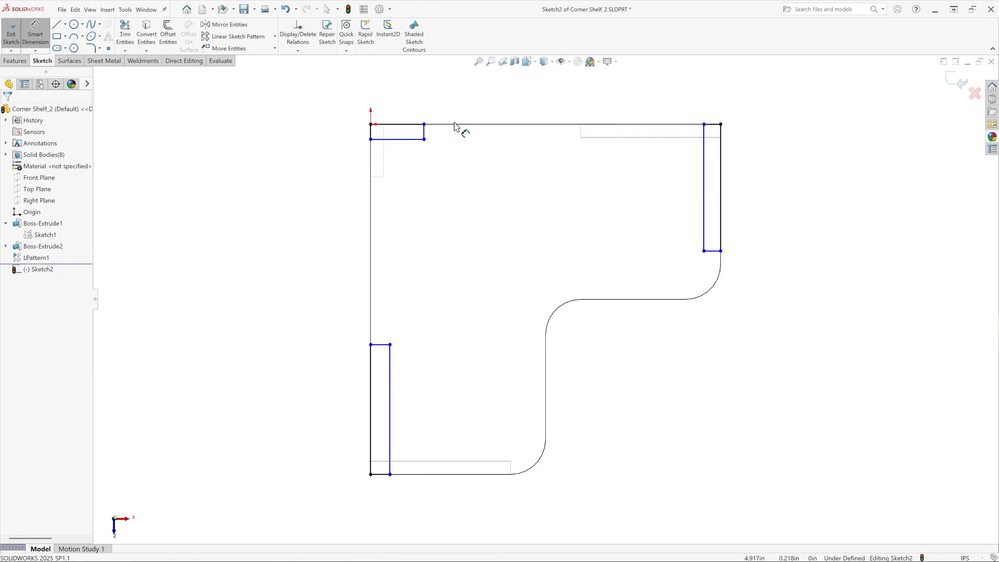
left_click(407, 140)
left_click(398, 159)
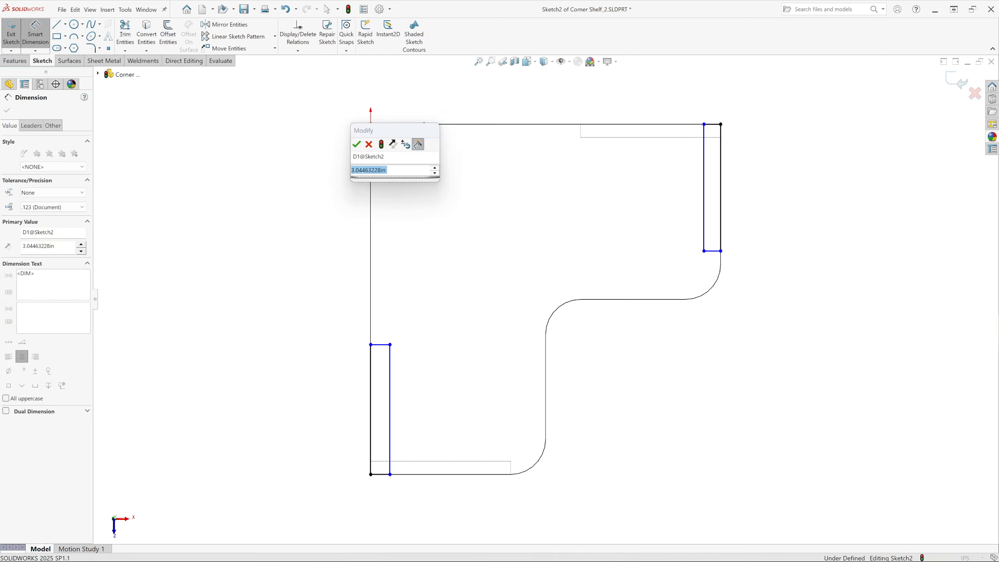
type("3")
key("Escape")
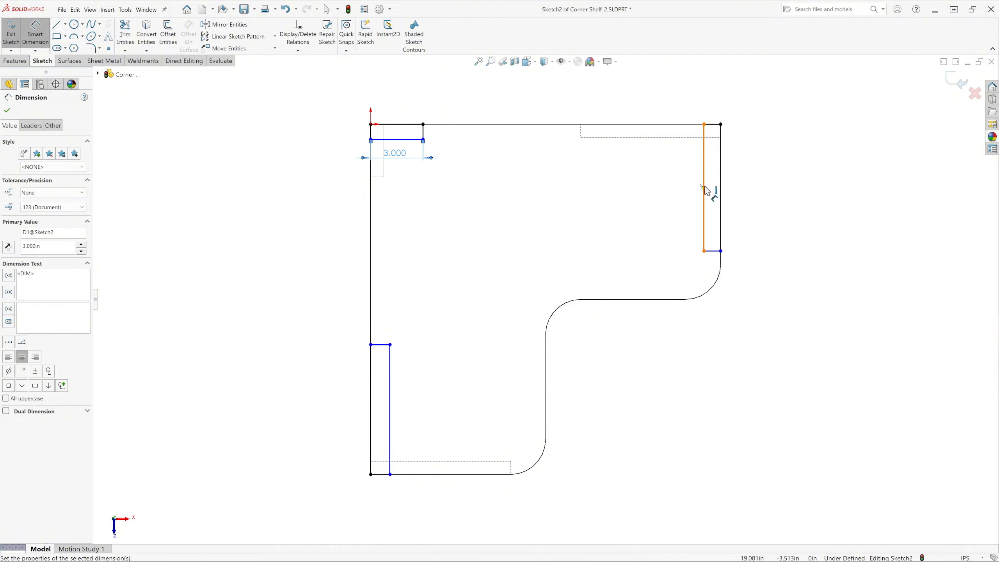
Dimension the long vertical sides of the upper-right and lower-left rectangles to 8 in each
left_click(704, 188)
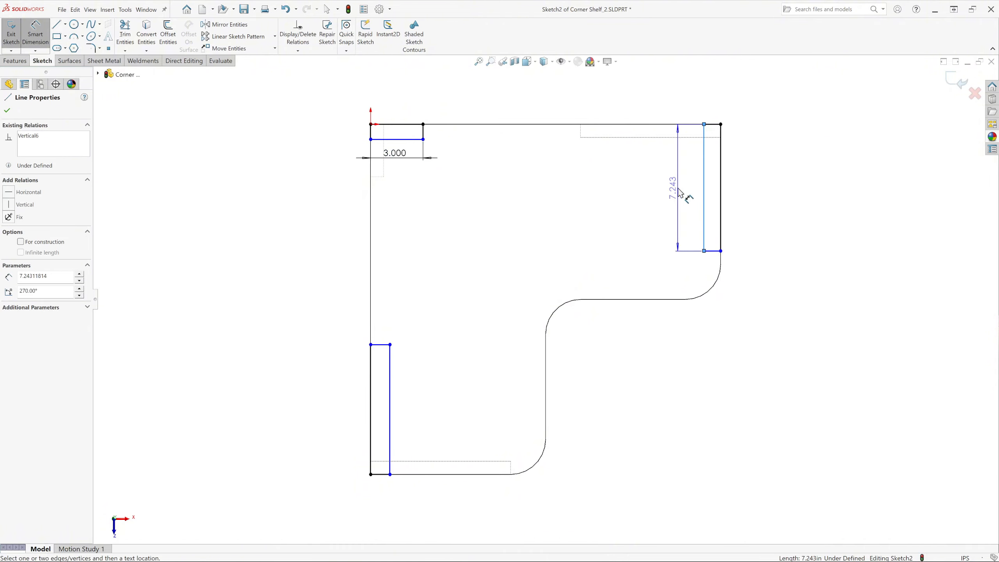
left_click(683, 208)
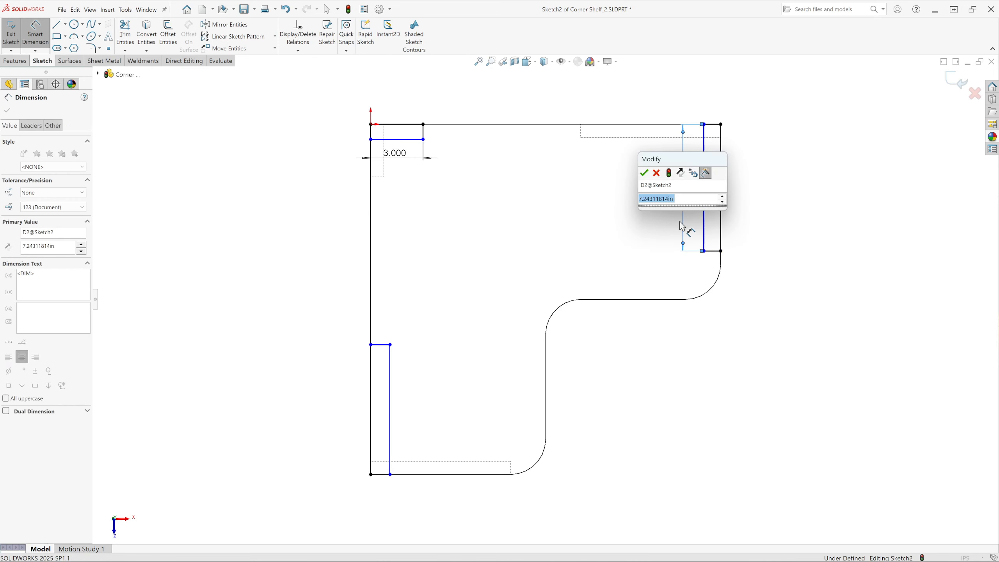
type("8")
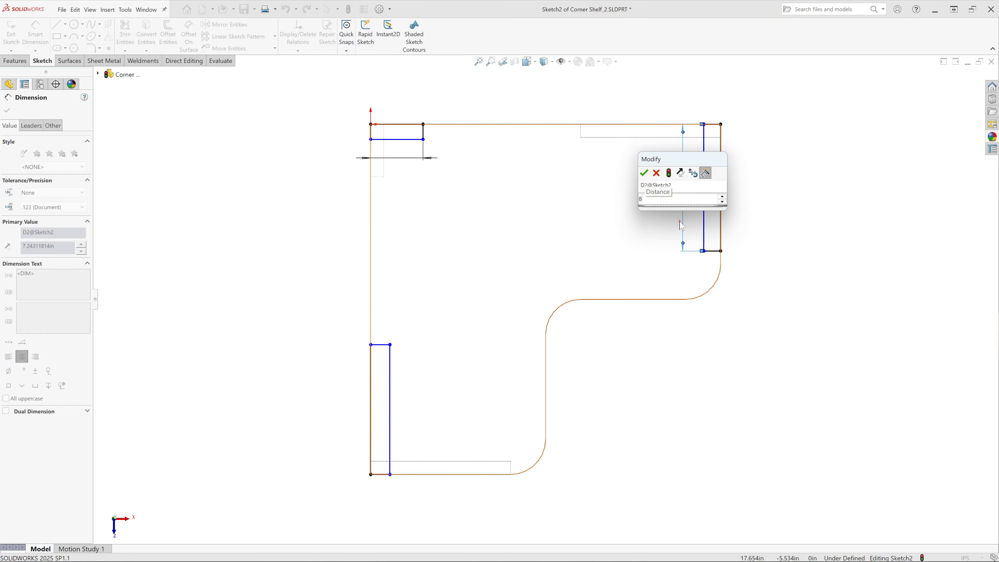
key("Escape")
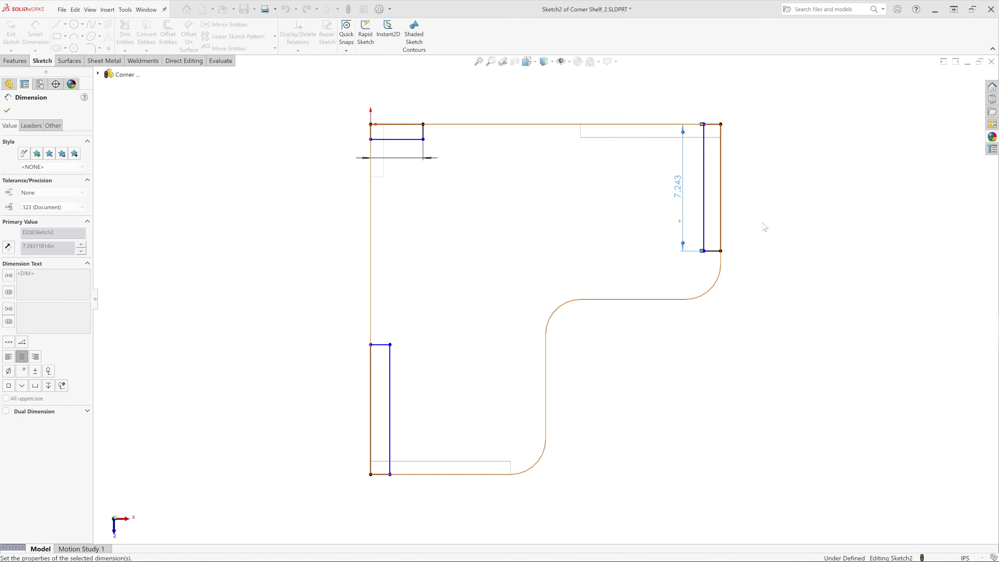
left_click(392, 401)
left_click(415, 415)
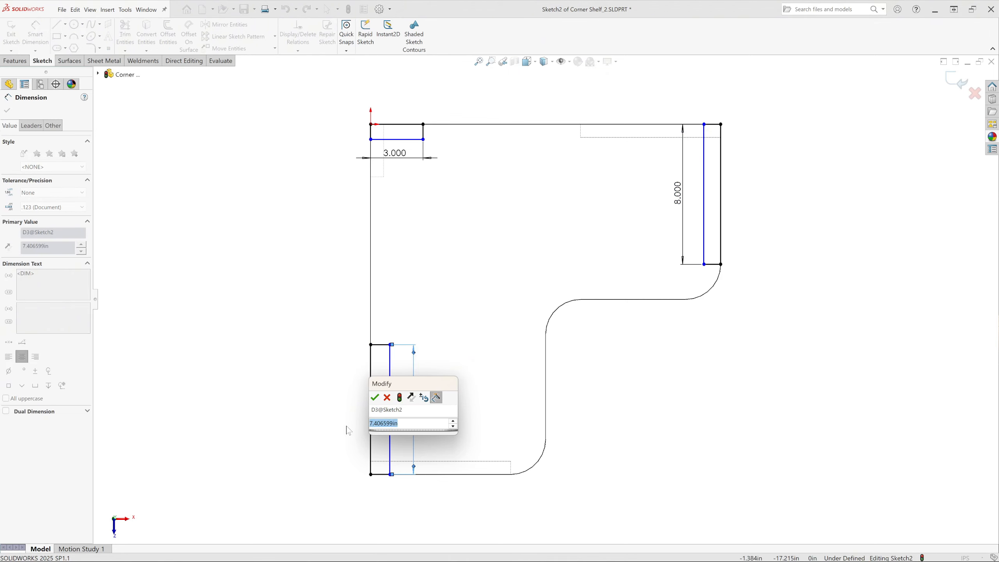
type("8")
left_click(373, 397)
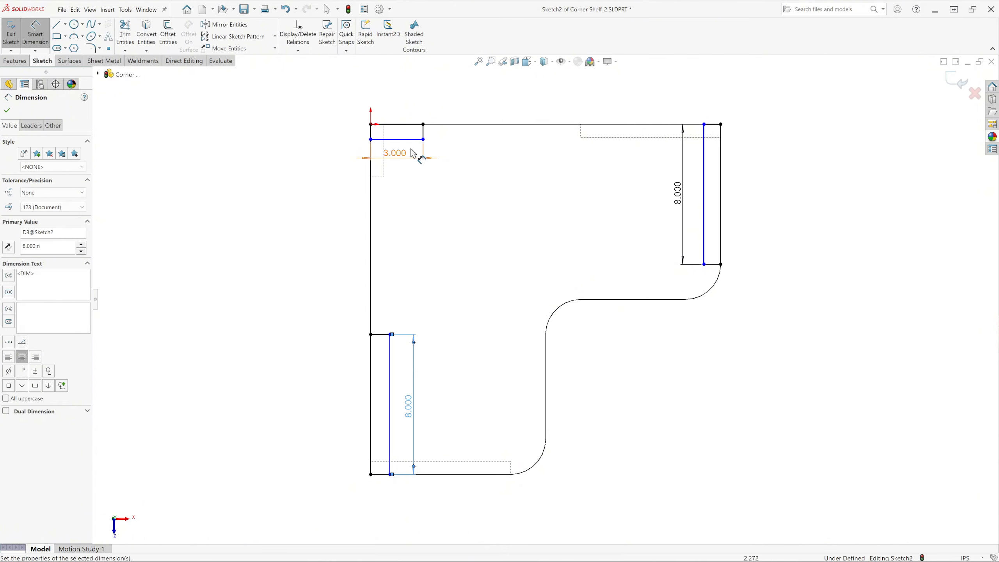
Dimension the short vertical side of the rectangle at the origin to 0.75 in and finish dimensioning
left_click(423, 132)
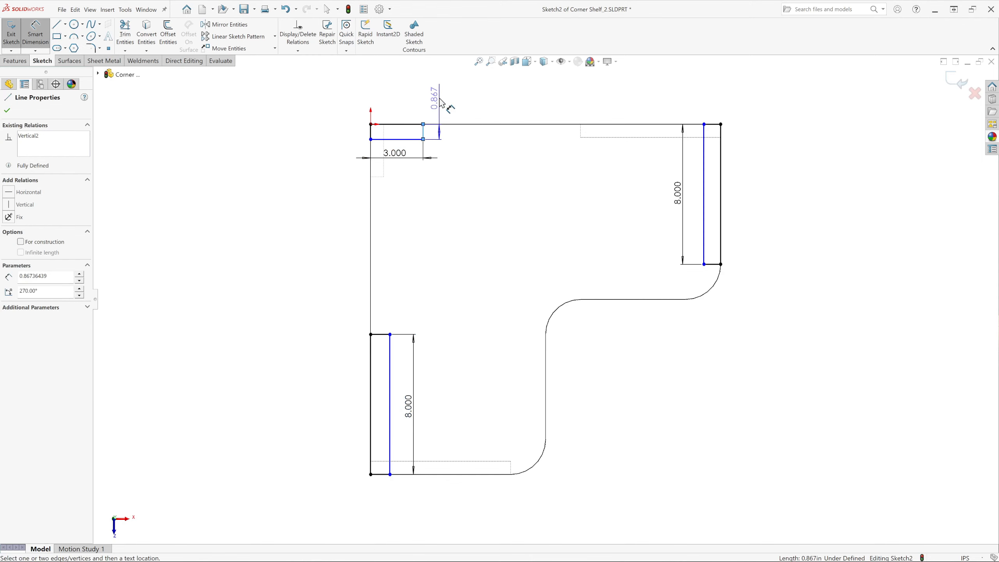
left_click(440, 115)
type(".750")
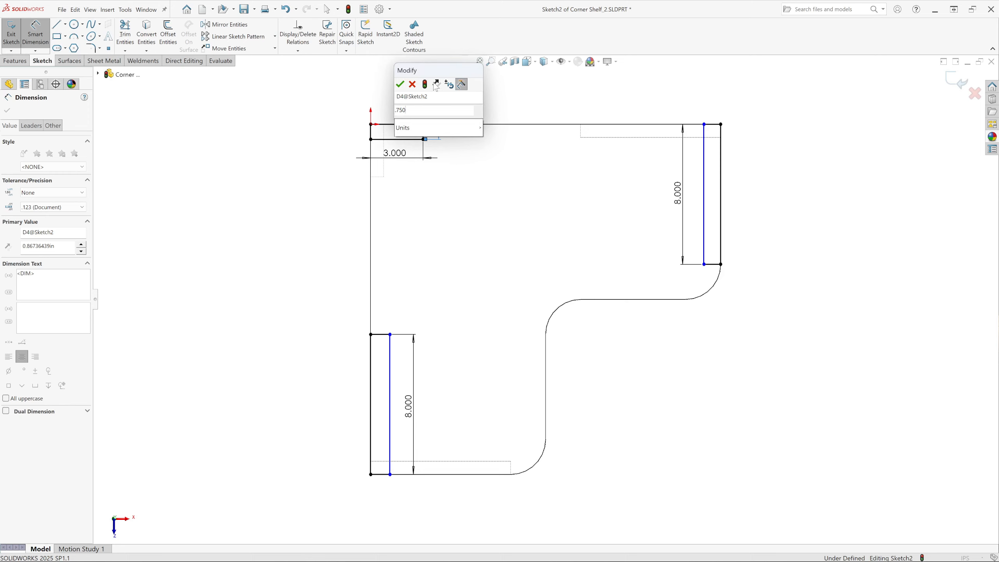
key("Return")
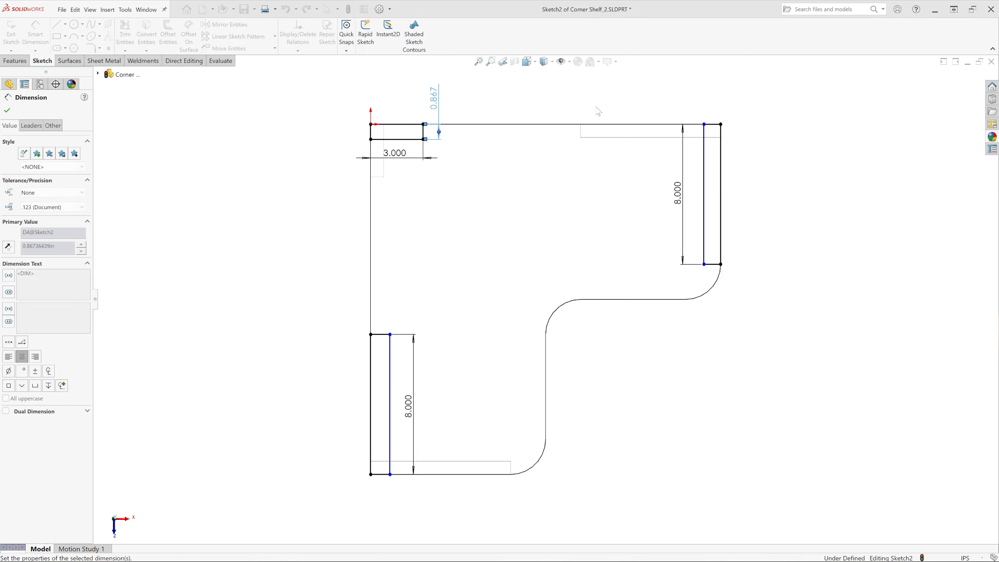
key("Escape")
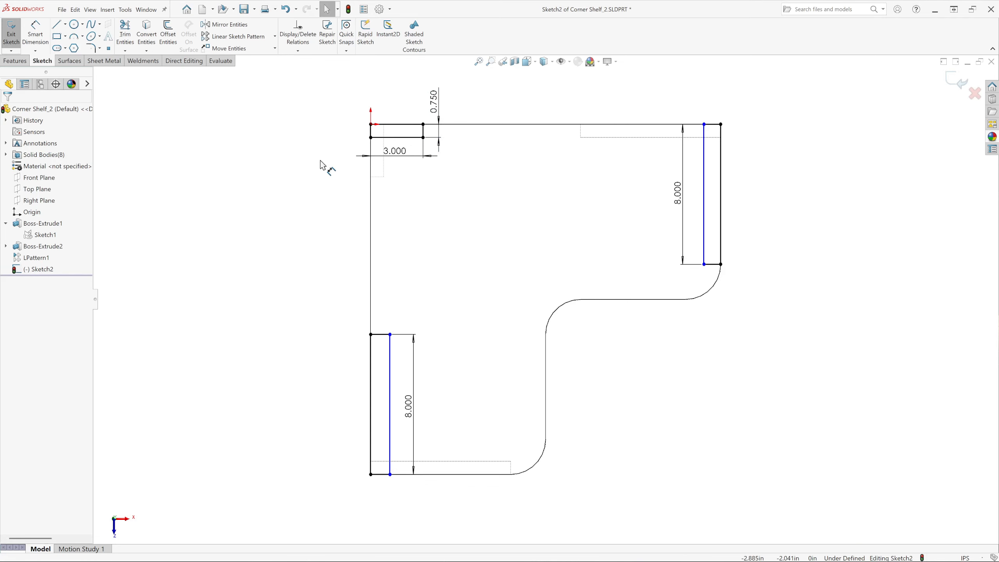
Make the short sides of all three rectangles equal in length
left_click(423, 133)
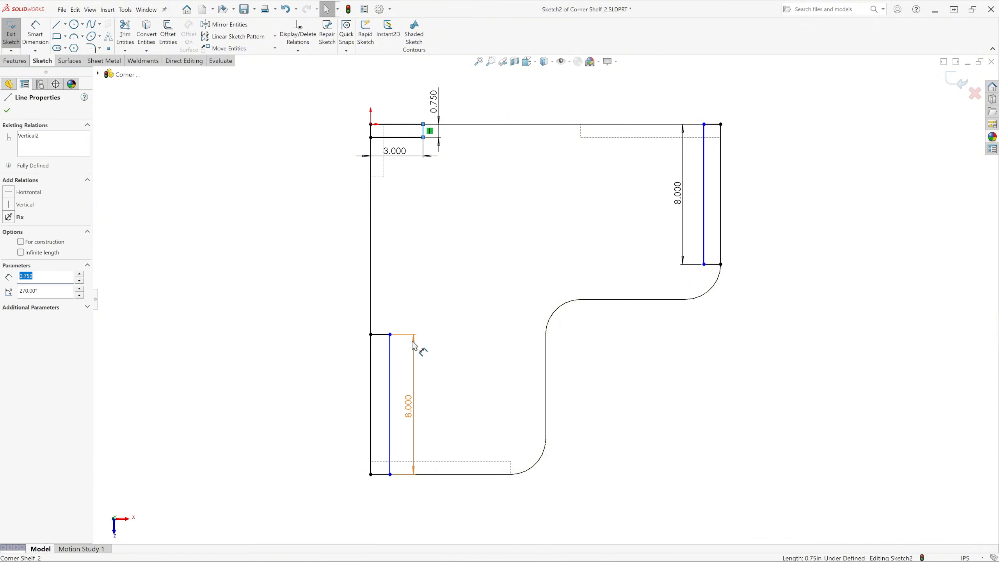
left_click(380, 334, "ctrl")
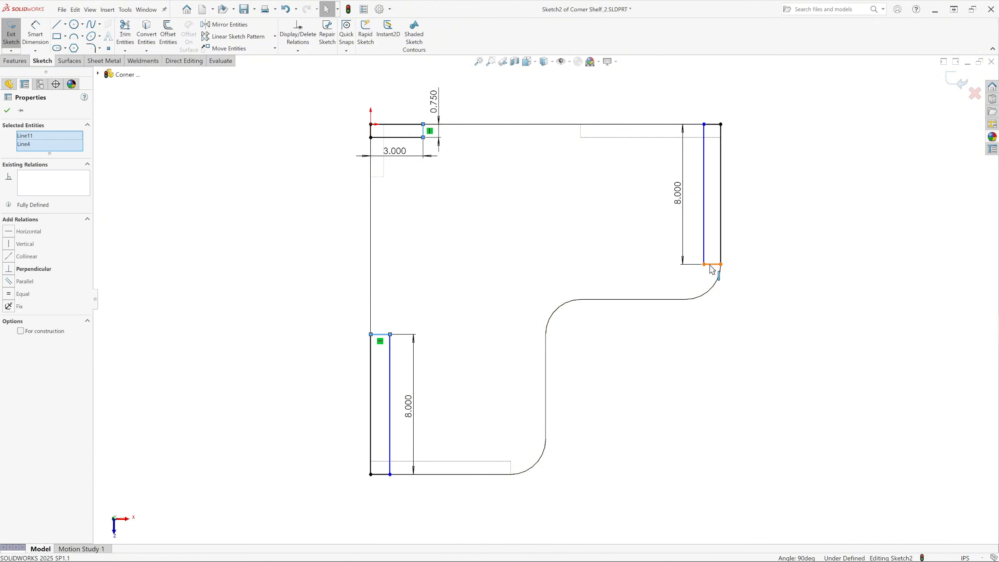
left_click(711, 265, "ctrl")
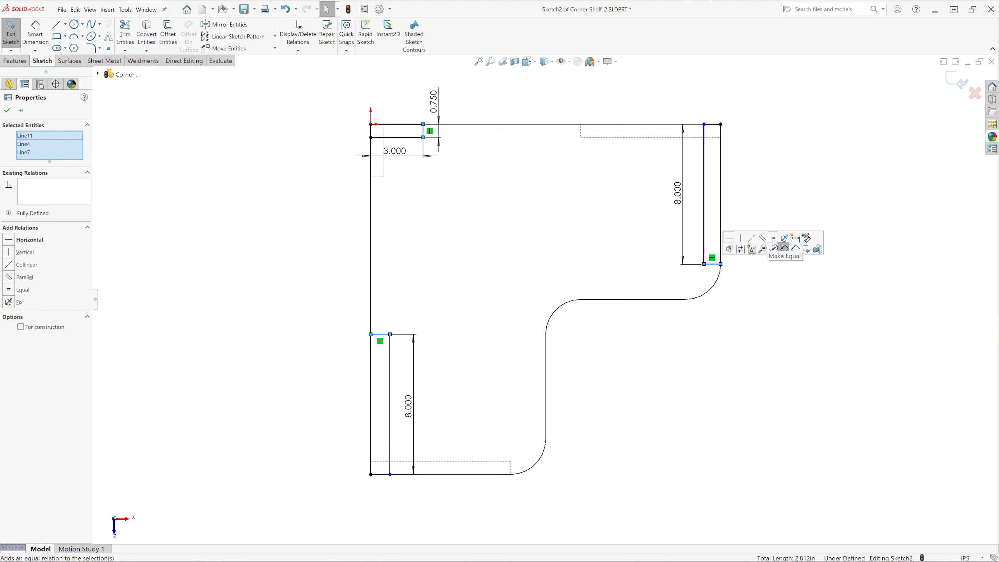
left_click(783, 247)
left_click(813, 168)
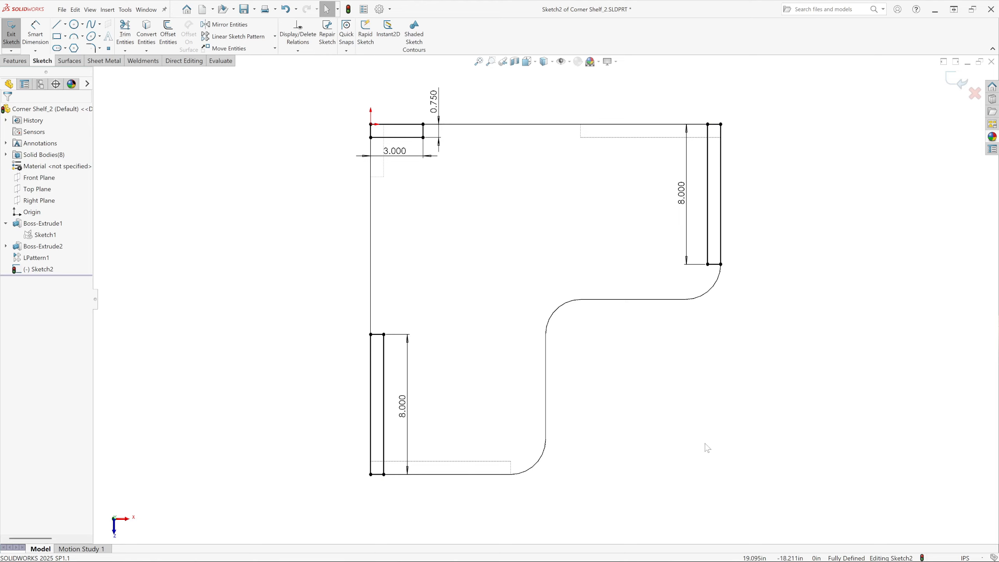
Extrude the three rectangles 12 in upward as separate bodies without merging, and show the model shaded with edges
left_click(14, 61)
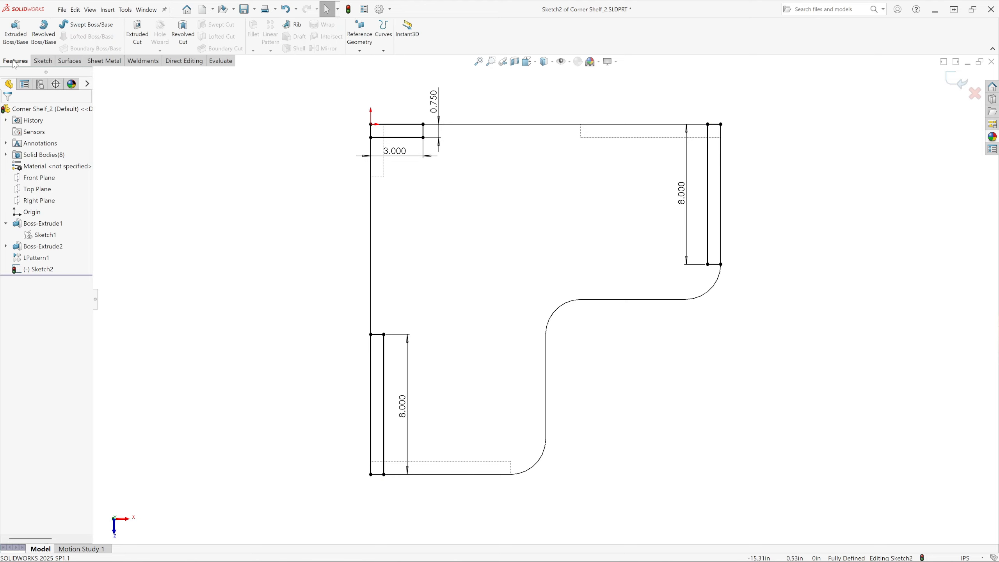
left_click(14, 34)
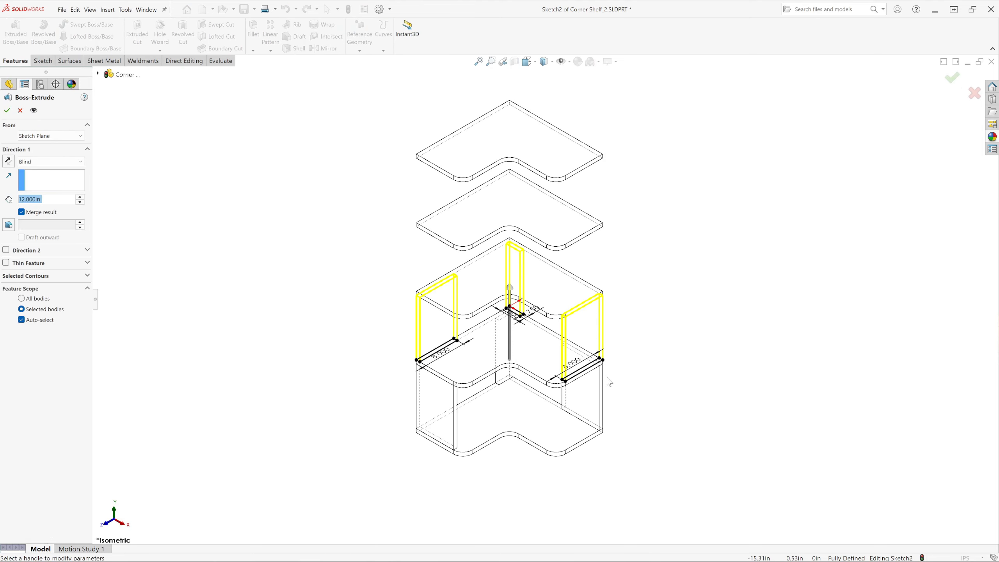
scroll(545, 395, "down", 1)
scroll(541, 321, "up", 2)
scroll(525, 307, "down", 2)
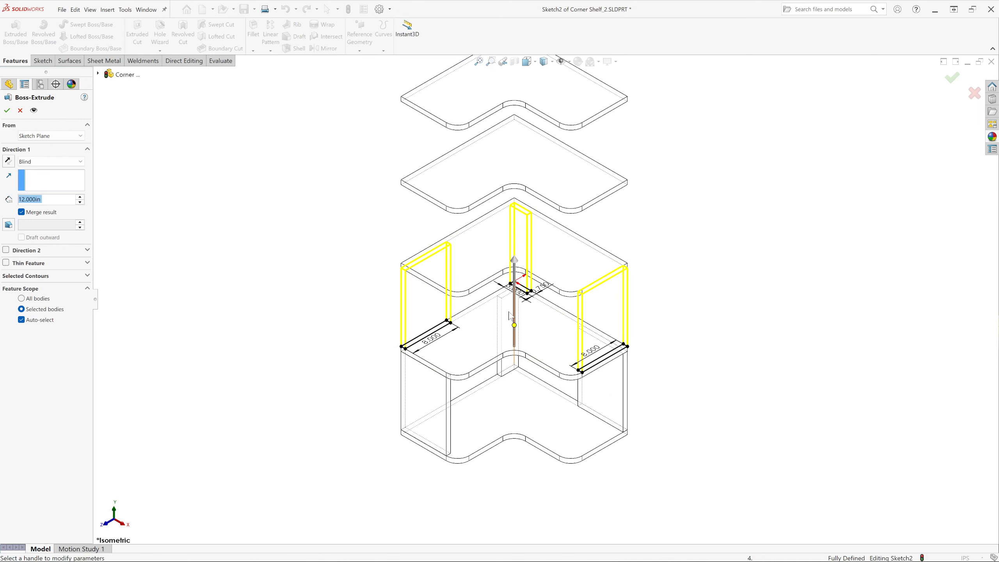
left_click(552, 63)
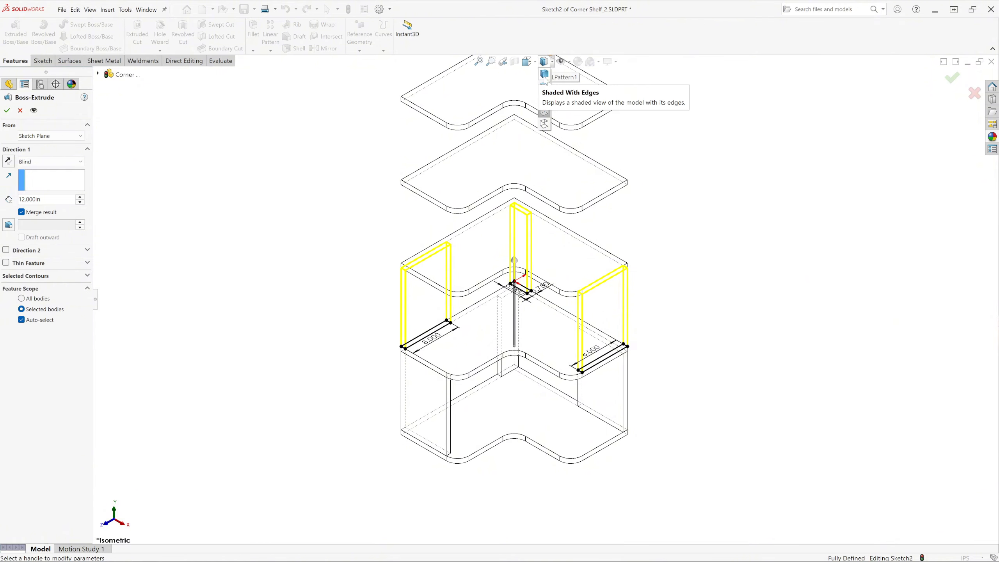
left_click(545, 77)
scroll(539, 197, "up", 2)
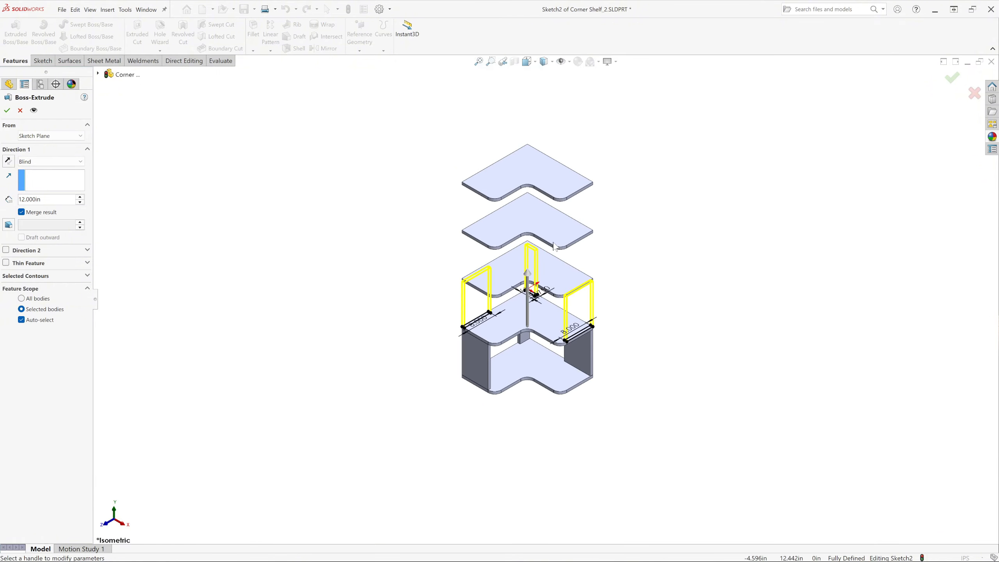
scroll(547, 291, "down", 2)
scroll(510, 362, "down", 1)
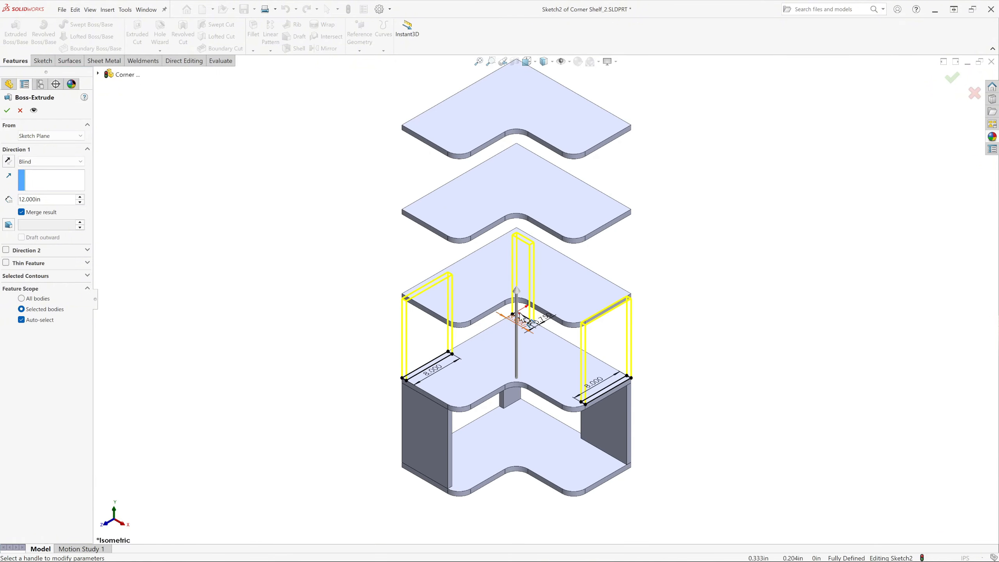
left_click(22, 213)
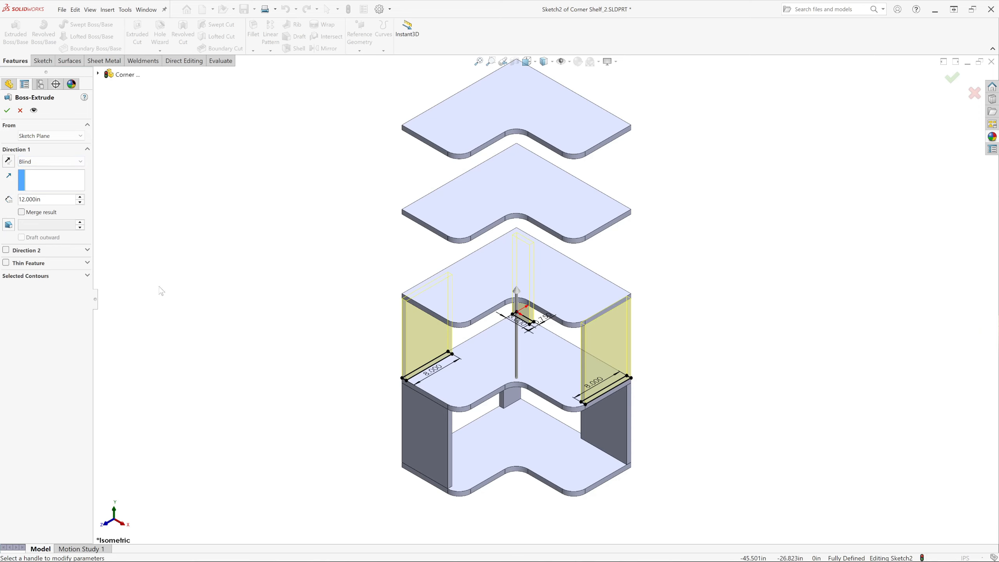
left_click(6, 110)
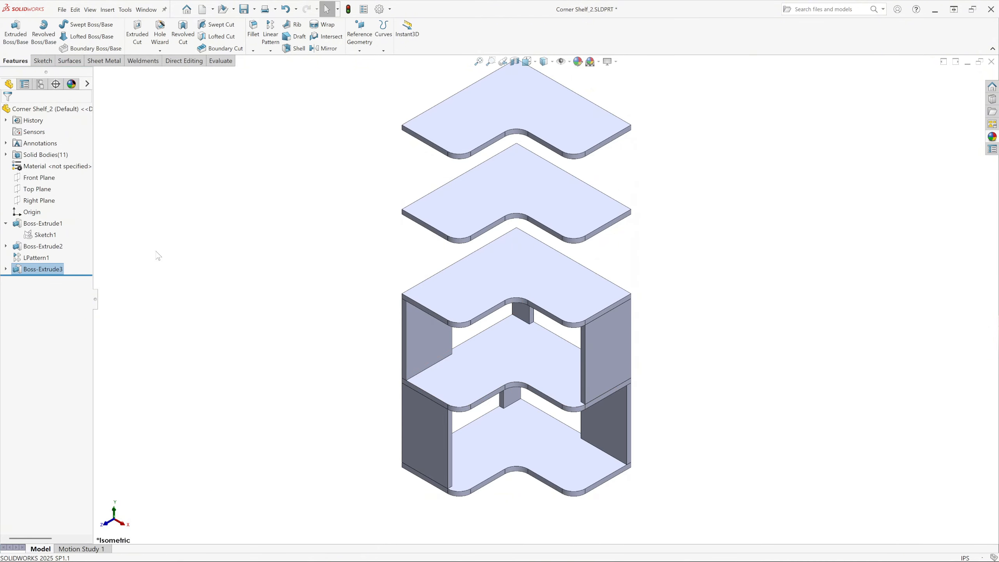
left_click(186, 262)
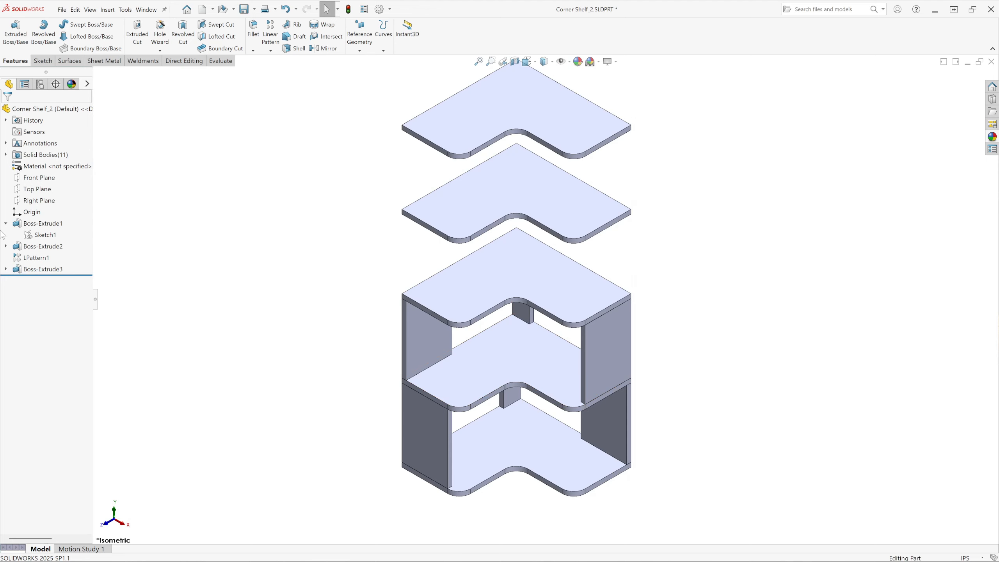
left_click(5, 224)
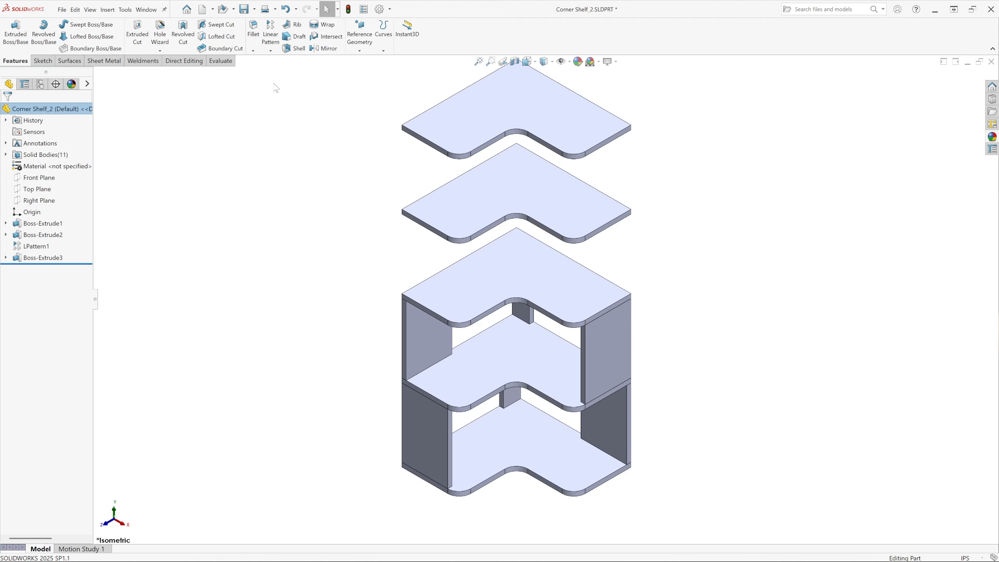
Set up a linear pattern along a vertical upright edge with 2 instances spaced 25.5 in, twice the shelf spacing
left_click(270, 50)
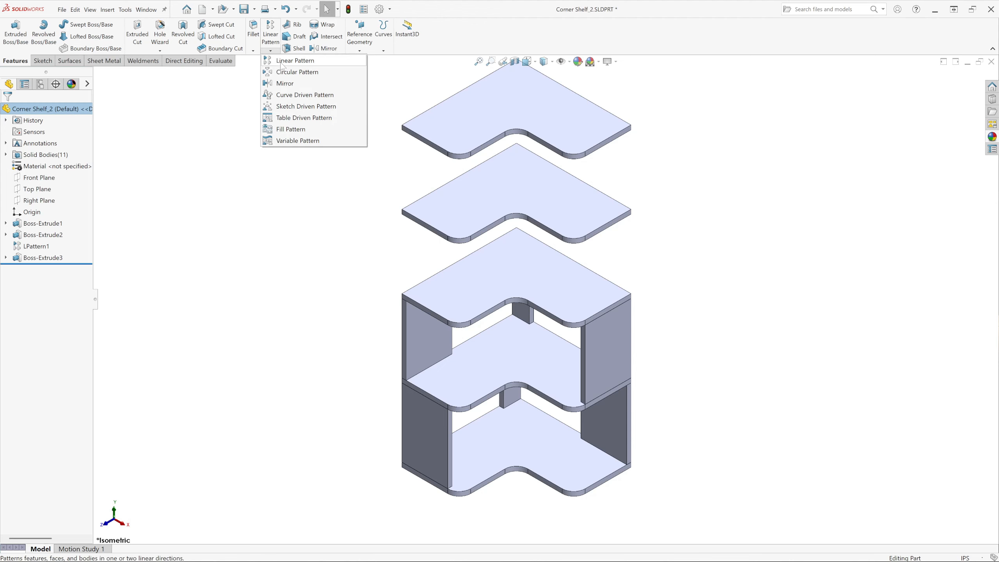
left_click(280, 60)
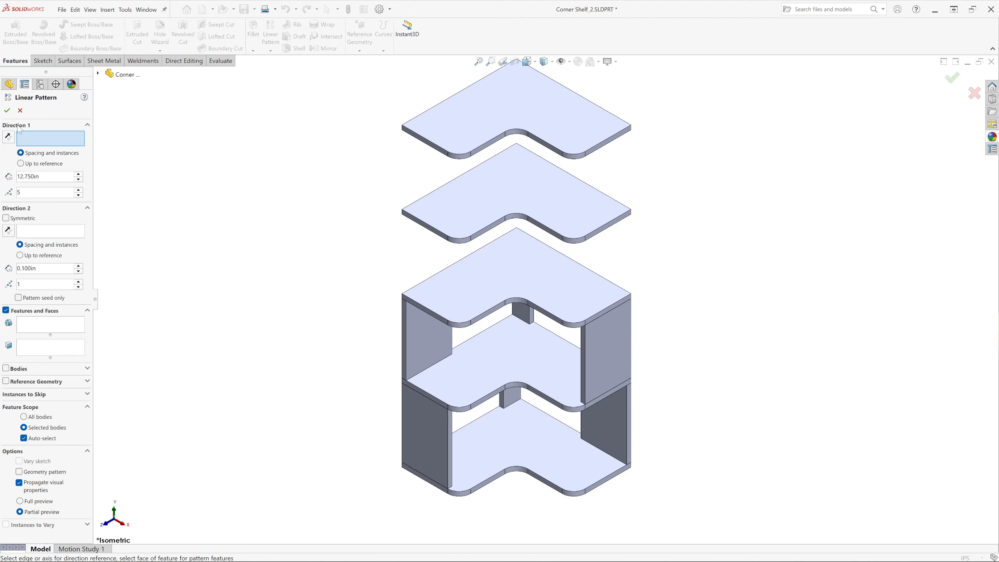
left_click(405, 348)
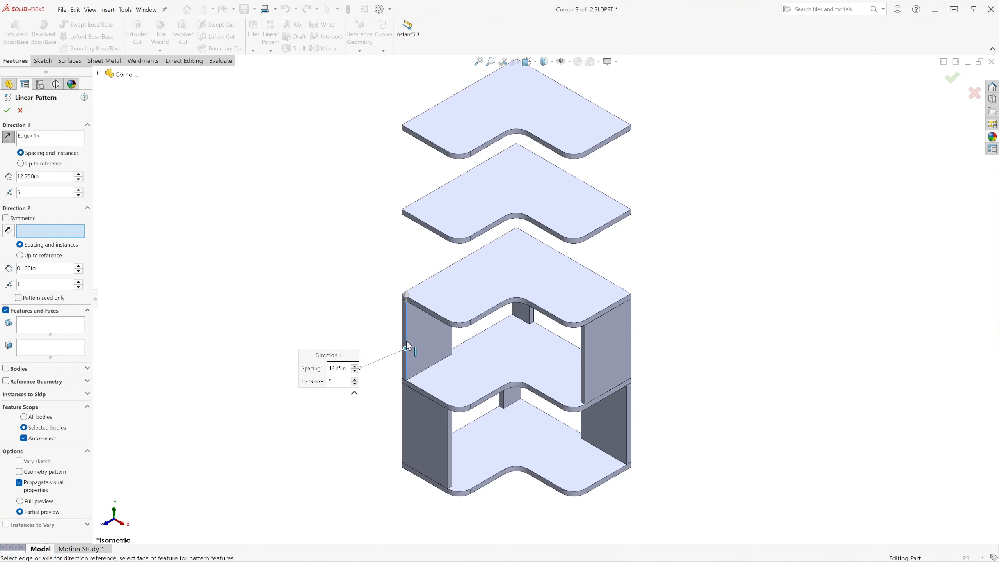
scroll(417, 342, "down", 3)
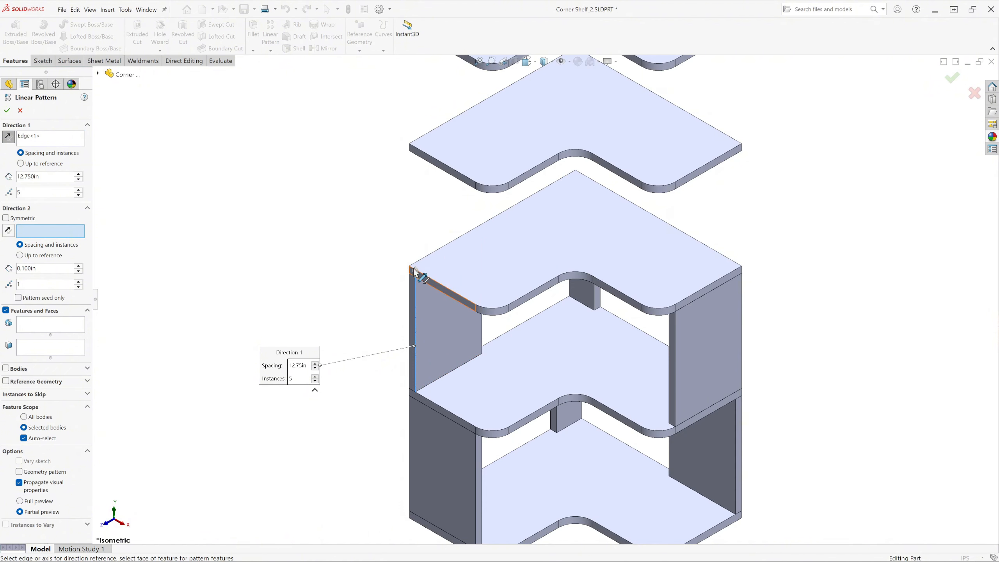
scroll(451, 362, "up", 5)
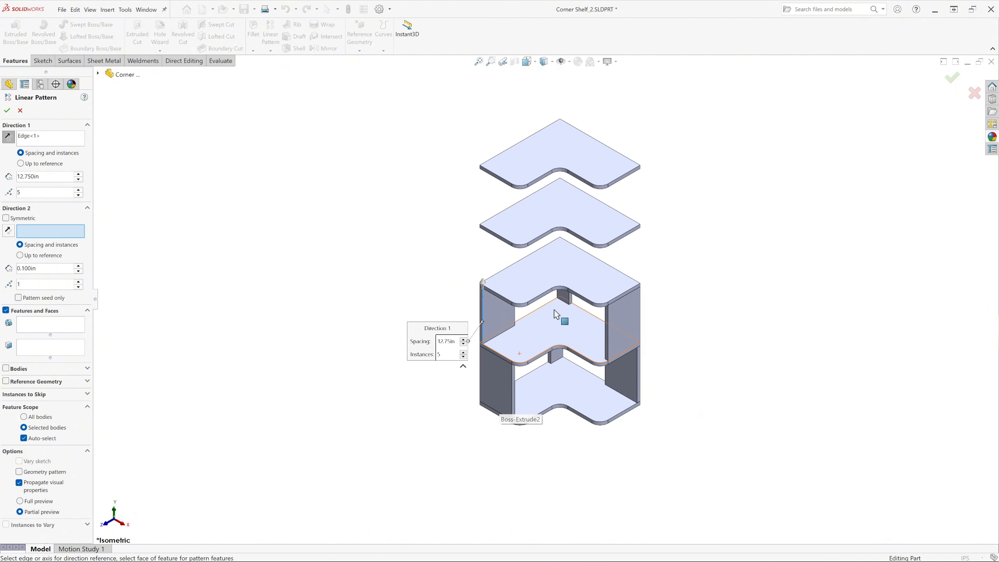
scroll(591, 243, "down", 2)
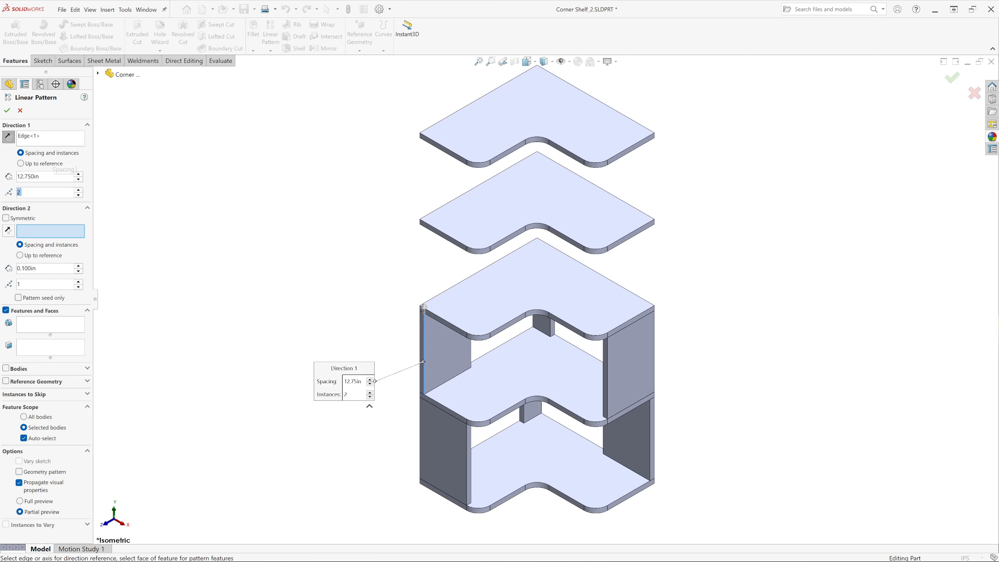
type("2")
left_click(46, 176)
type("*2")
key("Return")
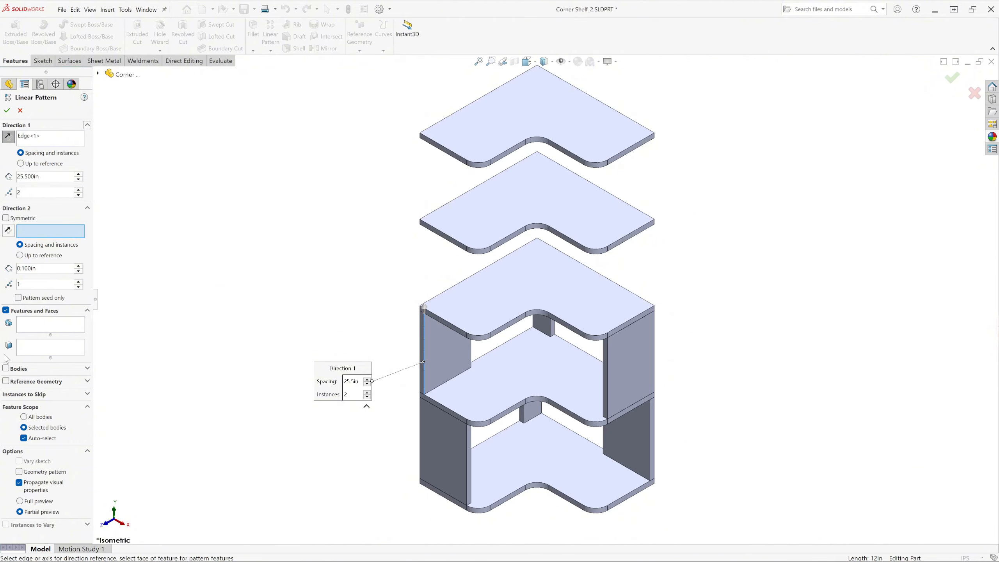
Choose the six uprights of the two lowest tiers as the bodies to pattern and complete the linear pattern
left_click(6, 368)
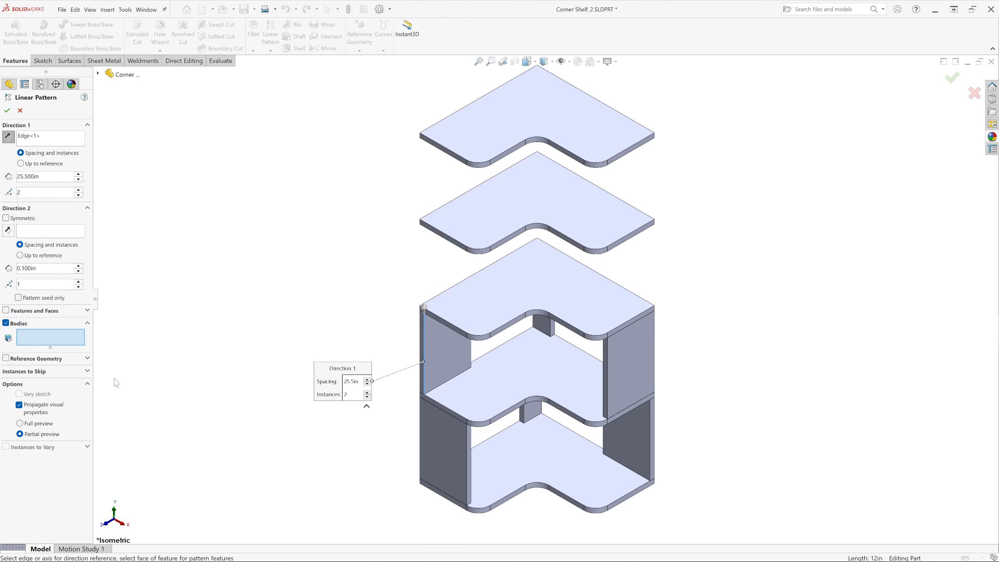
left_click(458, 451)
left_click(531, 412)
left_click(618, 446)
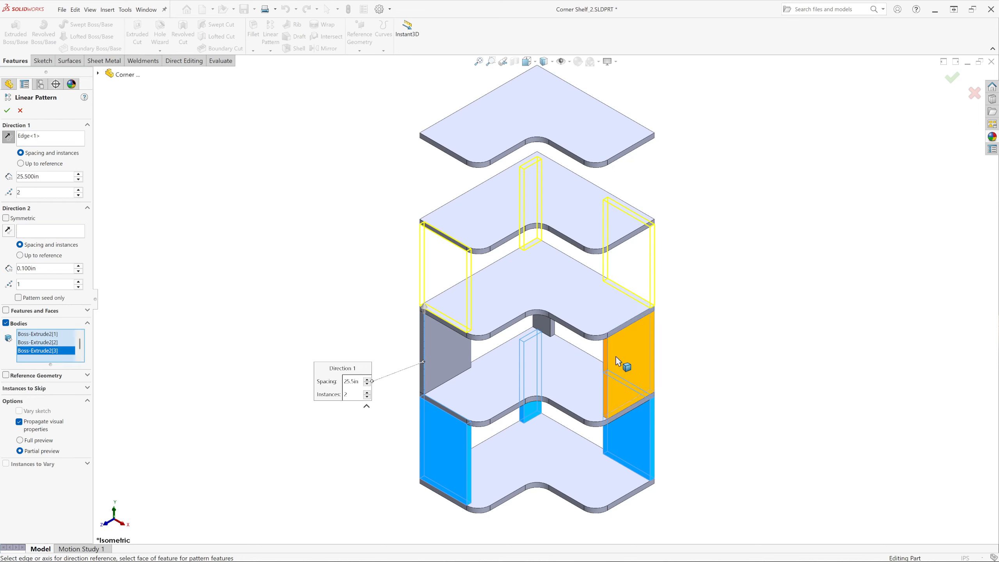
left_click(615, 356)
left_click(541, 323)
left_click(448, 351)
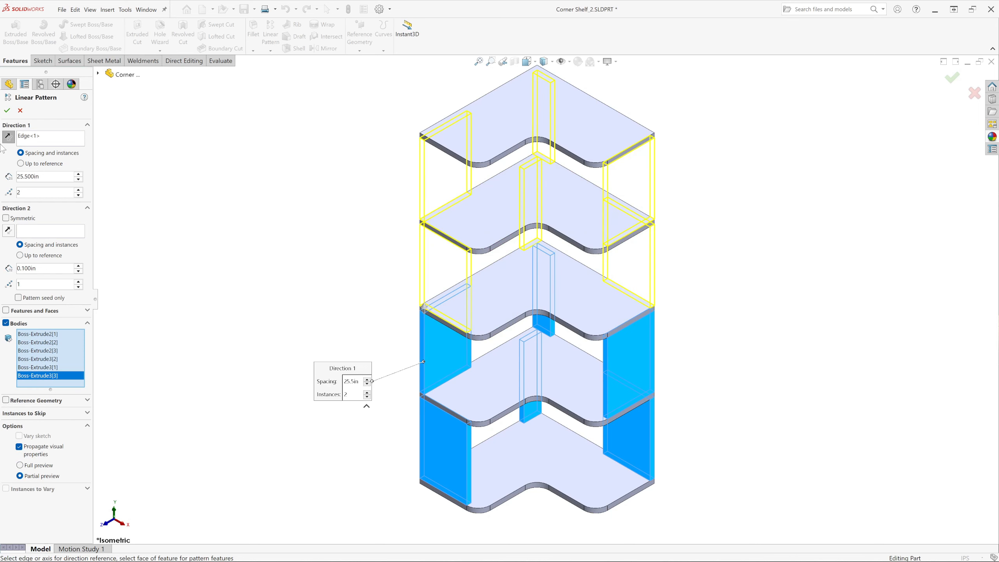
left_click(7, 110)
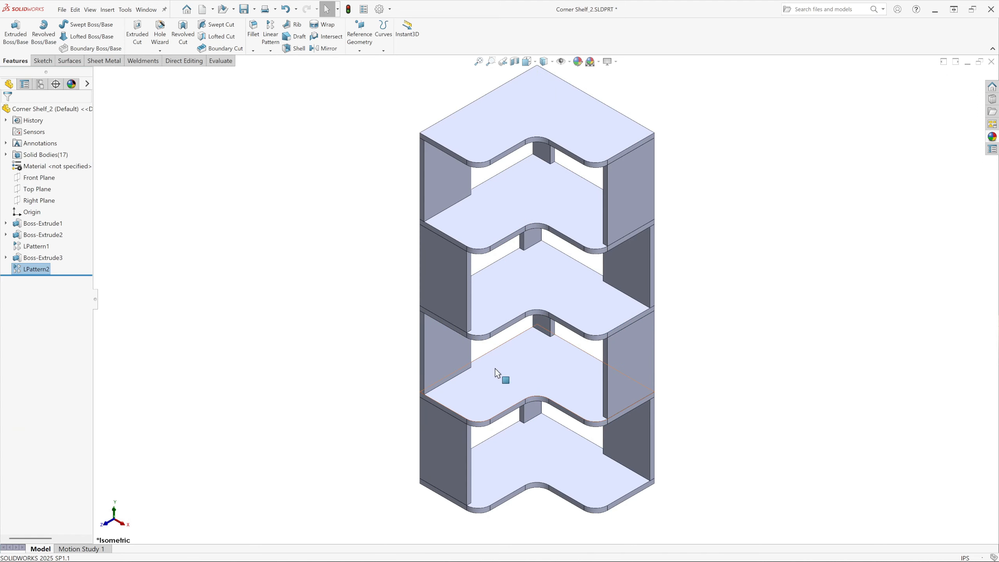
scroll(502, 379, "up", 3)
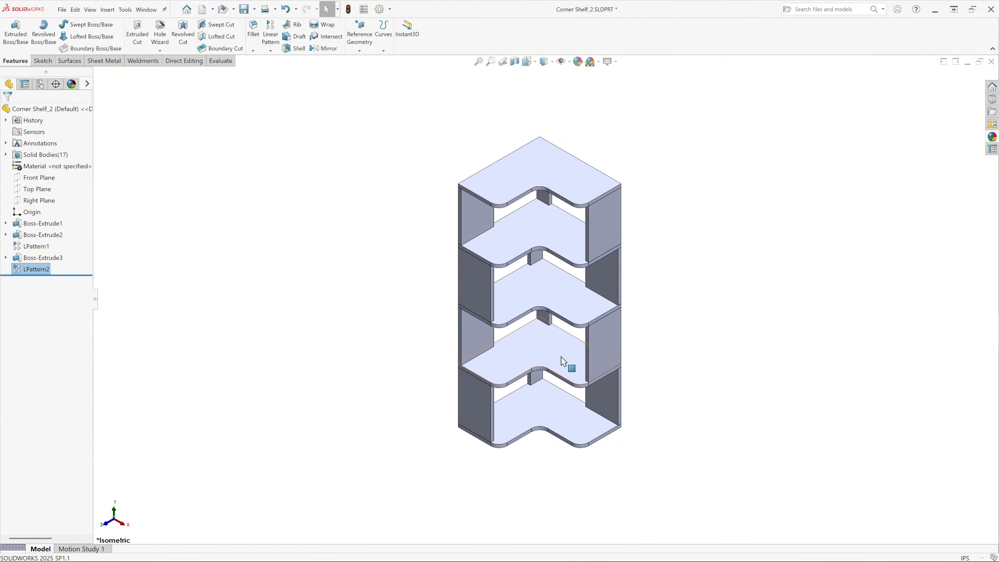
scroll(561, 360, "down", 1)
scroll(539, 302, "up", 2)
scroll(542, 253, "down", 2)
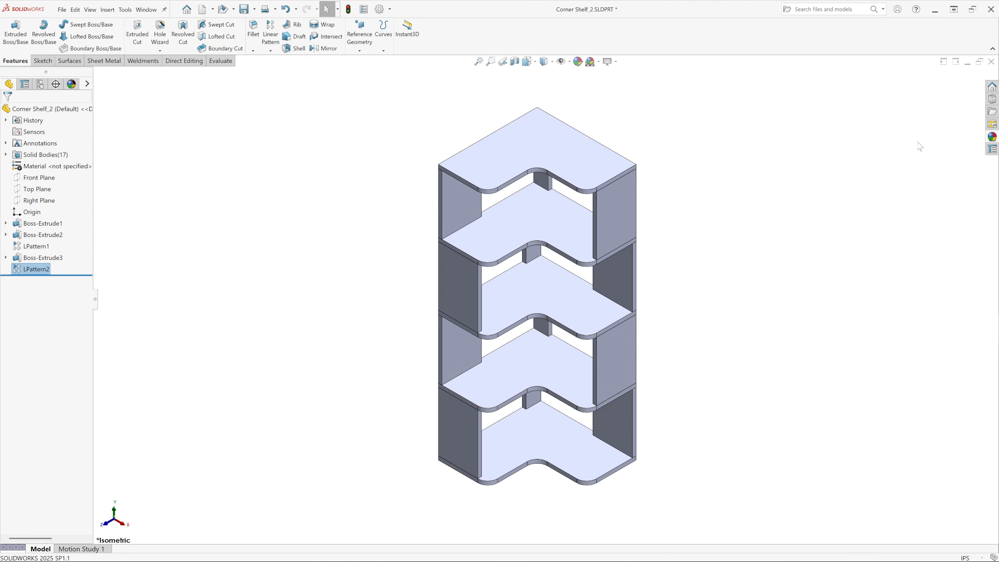
Apply the polished oak 2d wood appearance to the whole corner shelf and switch on RealView Graphics
left_click(992, 136)
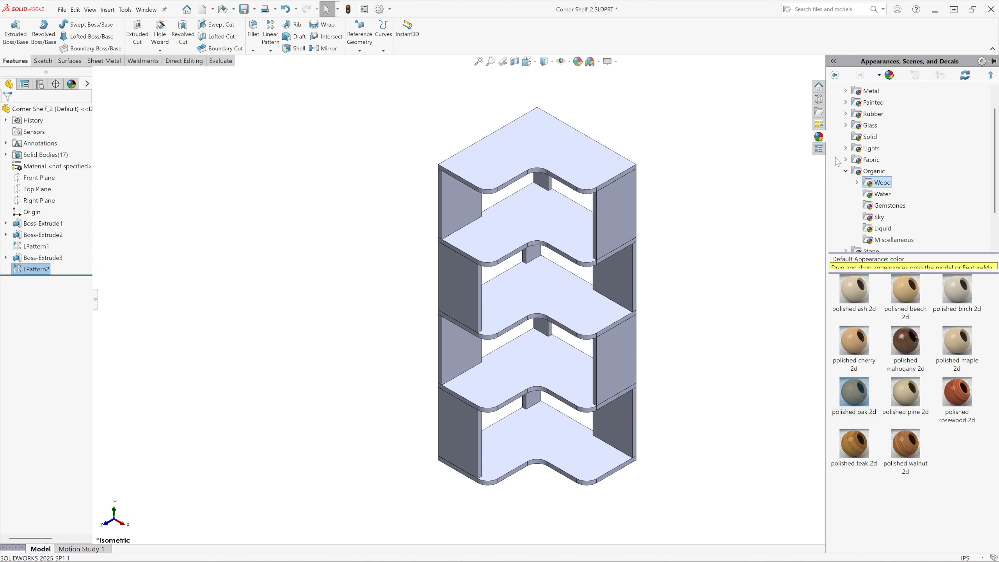
scroll(849, 104, "up", 2)
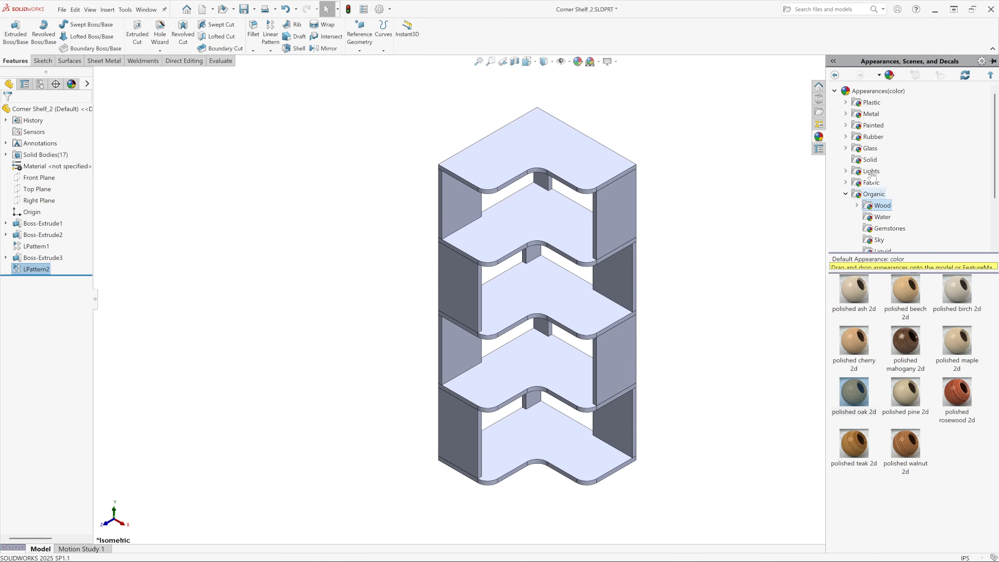
left_click(837, 92)
left_click(834, 91)
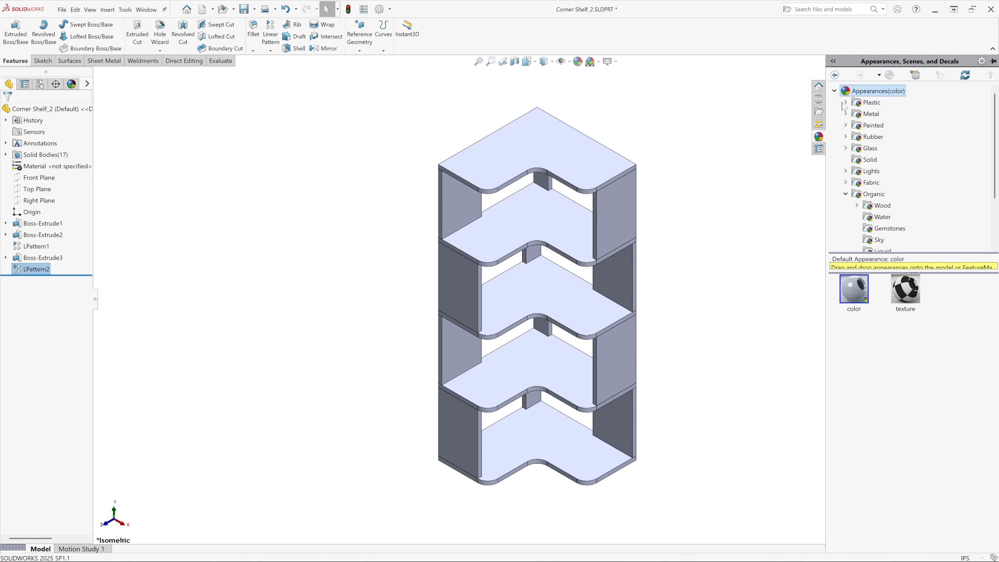
left_click(845, 194)
left_click(846, 195)
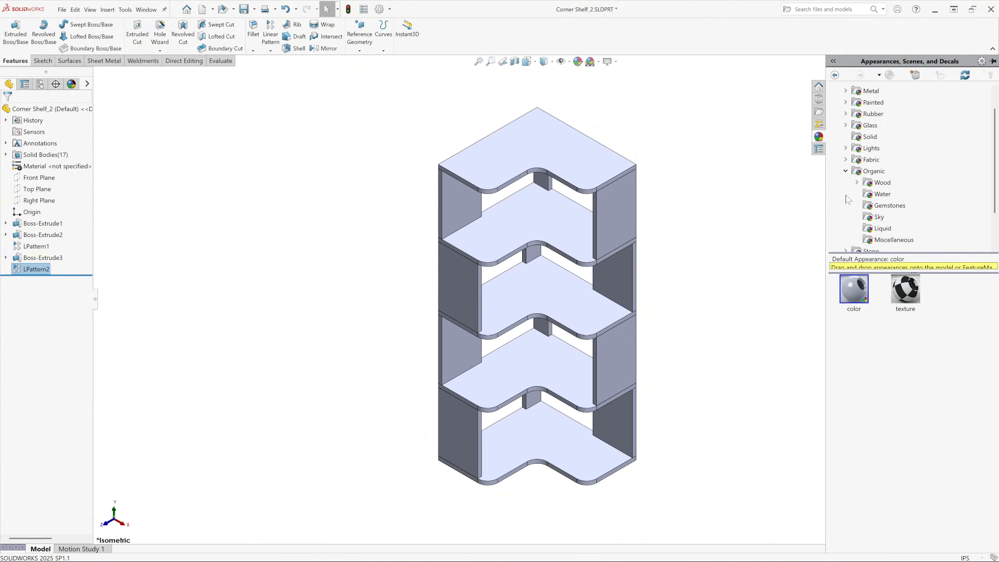
left_click(883, 183)
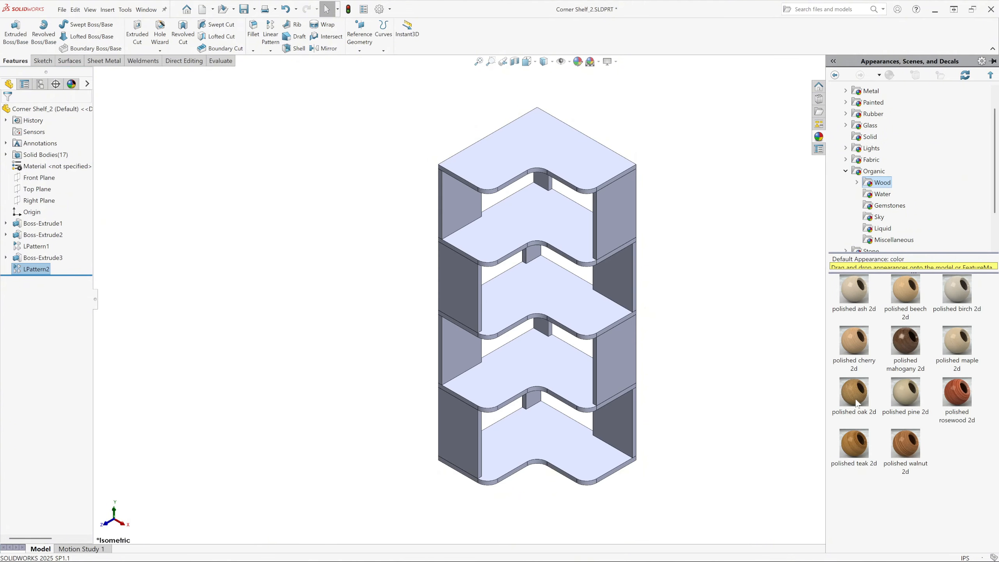
mouse_move(857, 402)
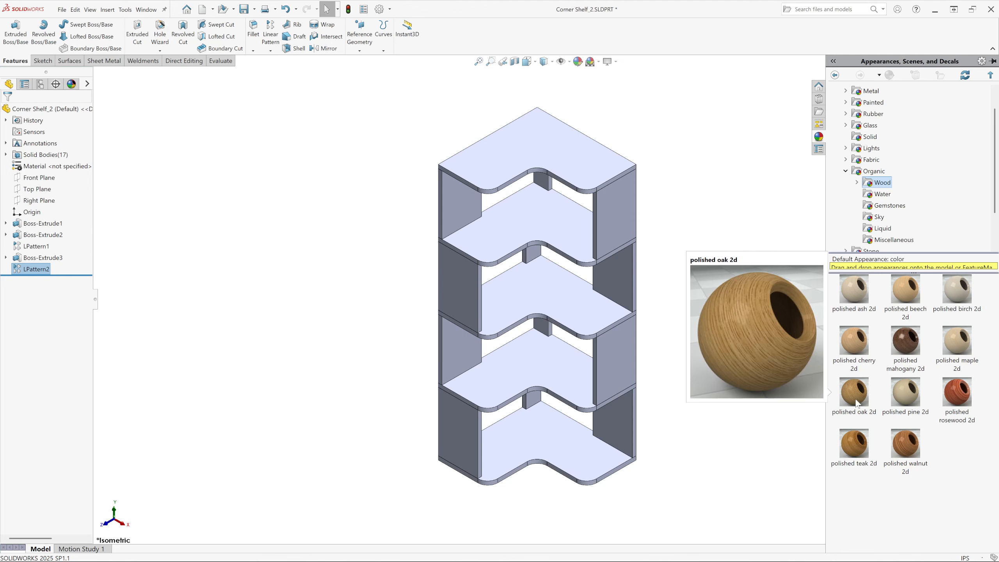
double_click(856, 399)
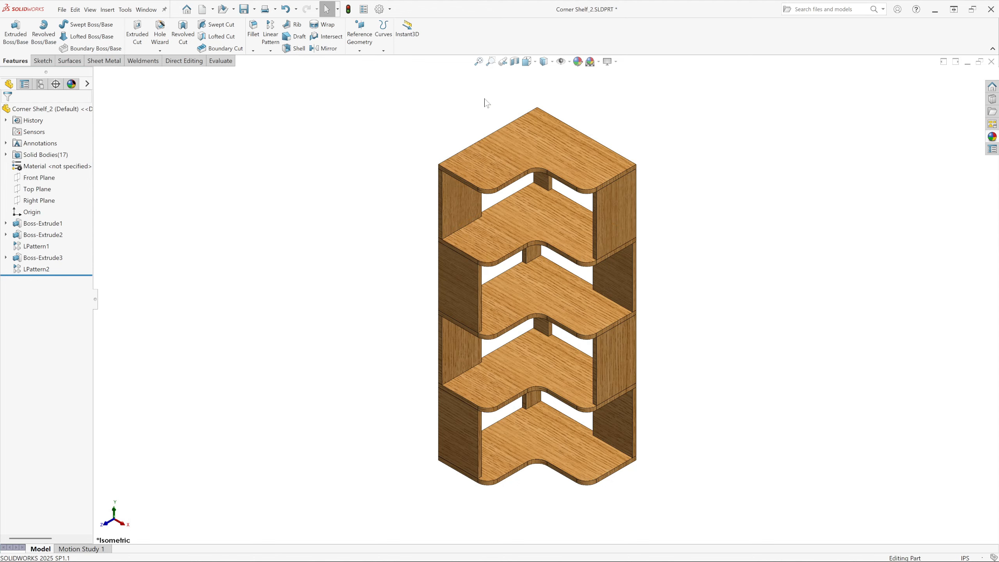
left_click(616, 62)
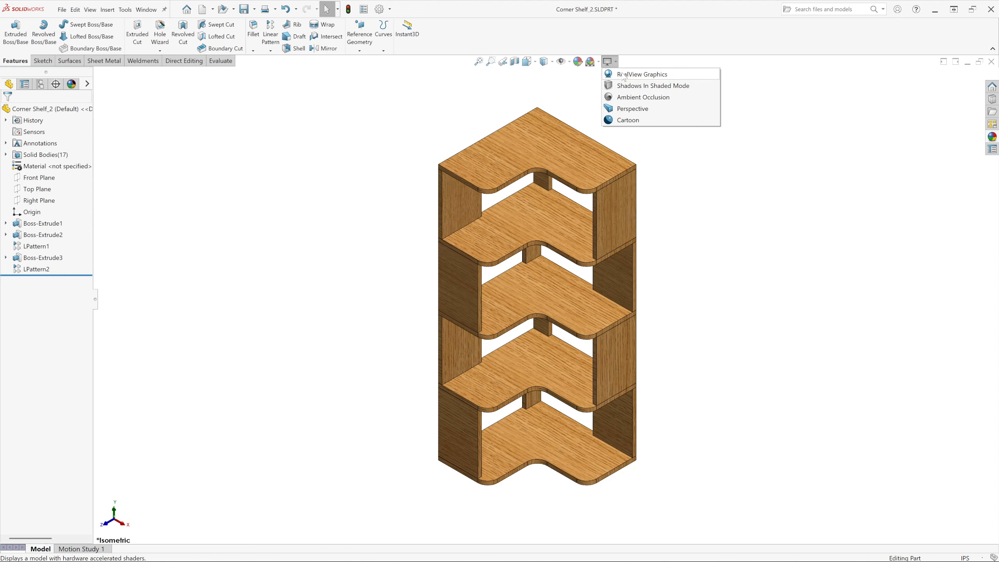
left_click(623, 75)
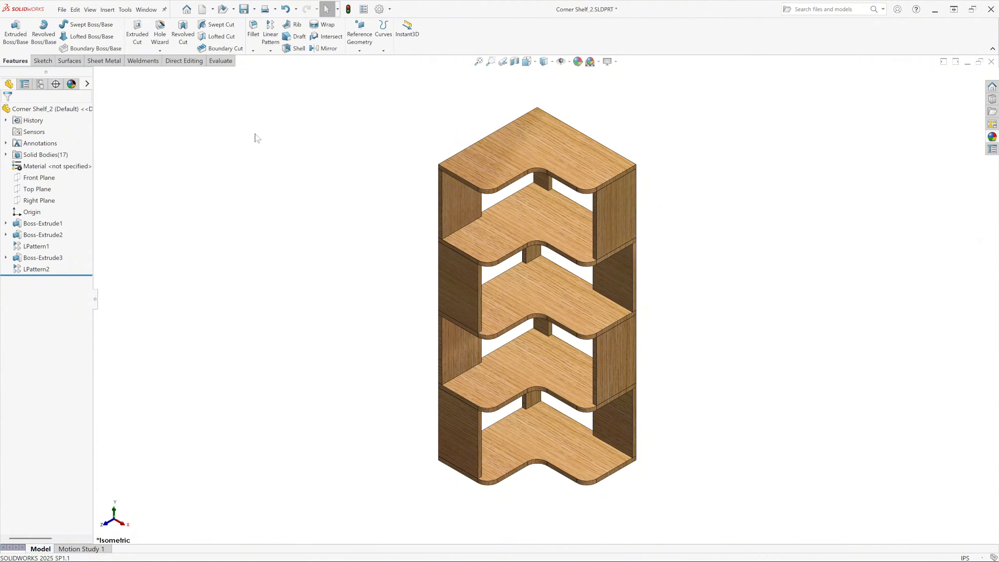
Examine the oak-finished shelf in the top, front, right and isometric views
left_click(536, 65)
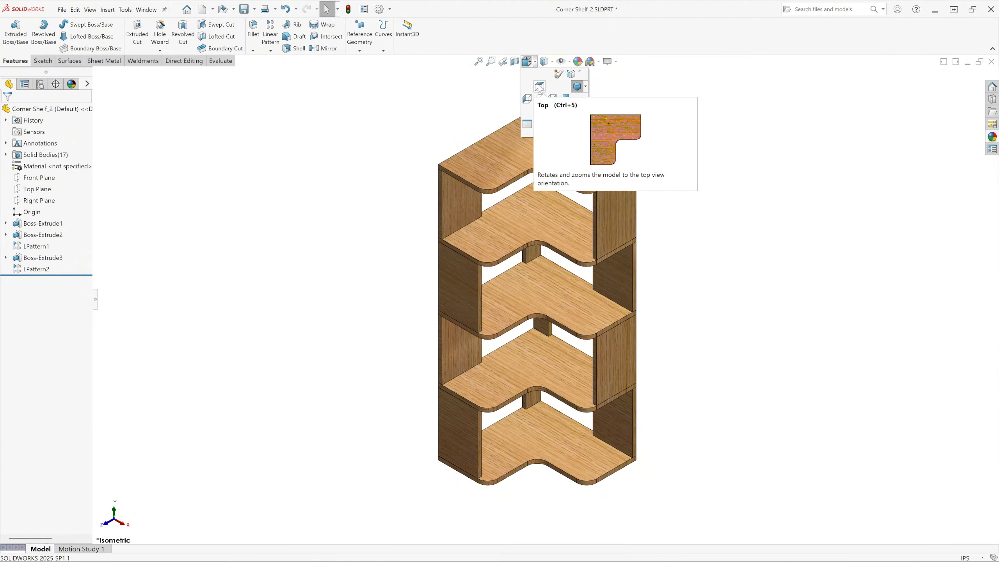
left_click(539, 87)
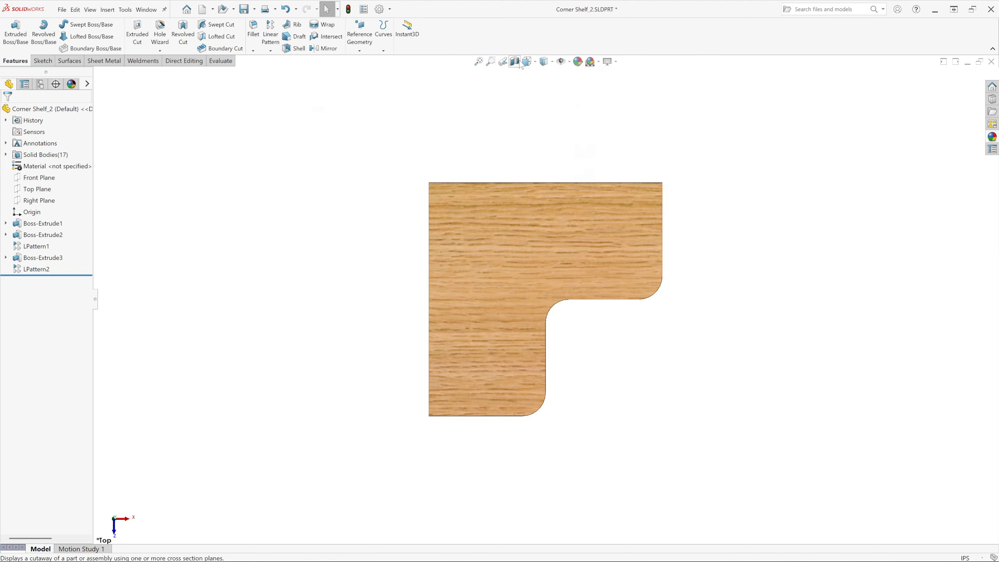
left_click(535, 65)
left_click(540, 103)
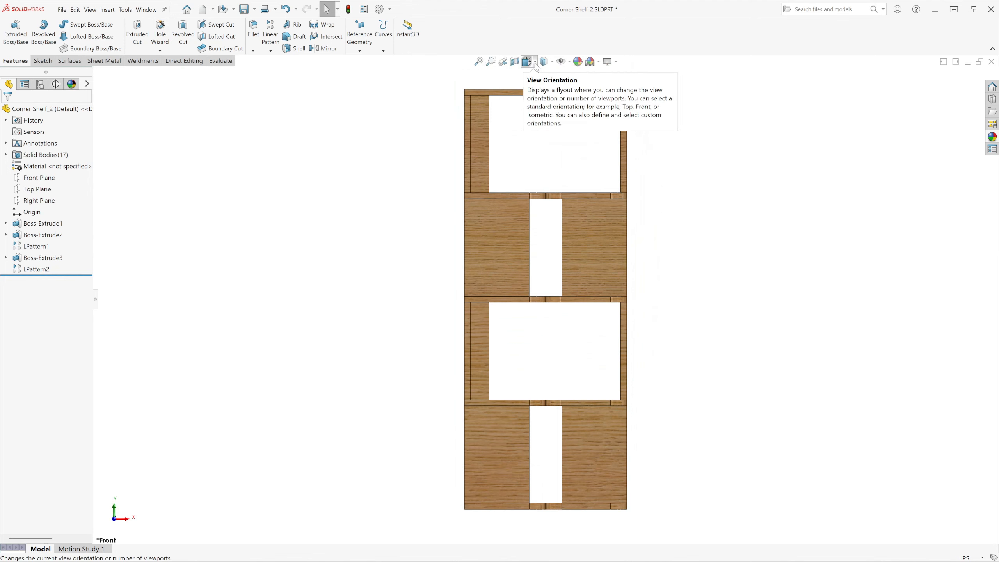
left_click(536, 65)
left_click(552, 99)
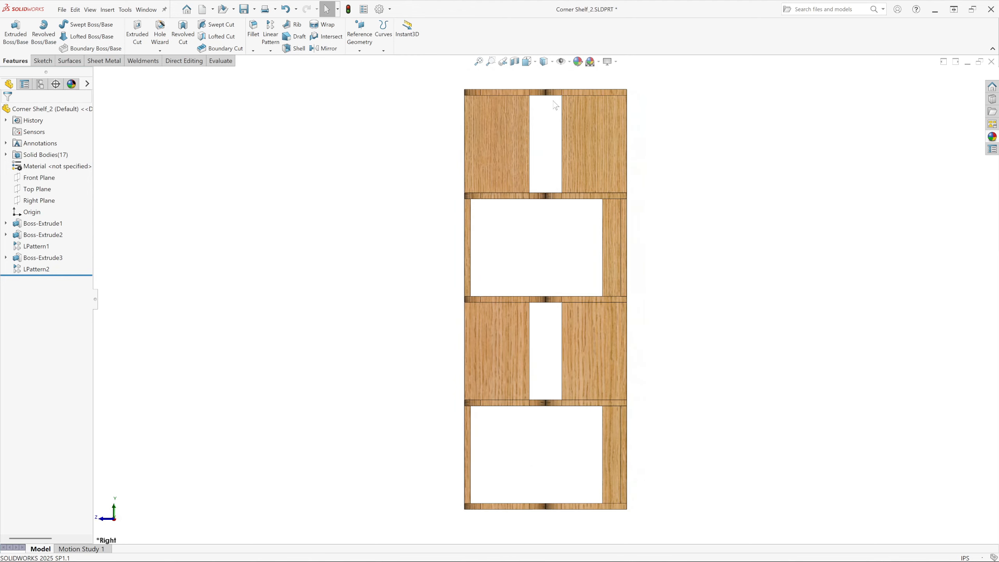
left_click(528, 62)
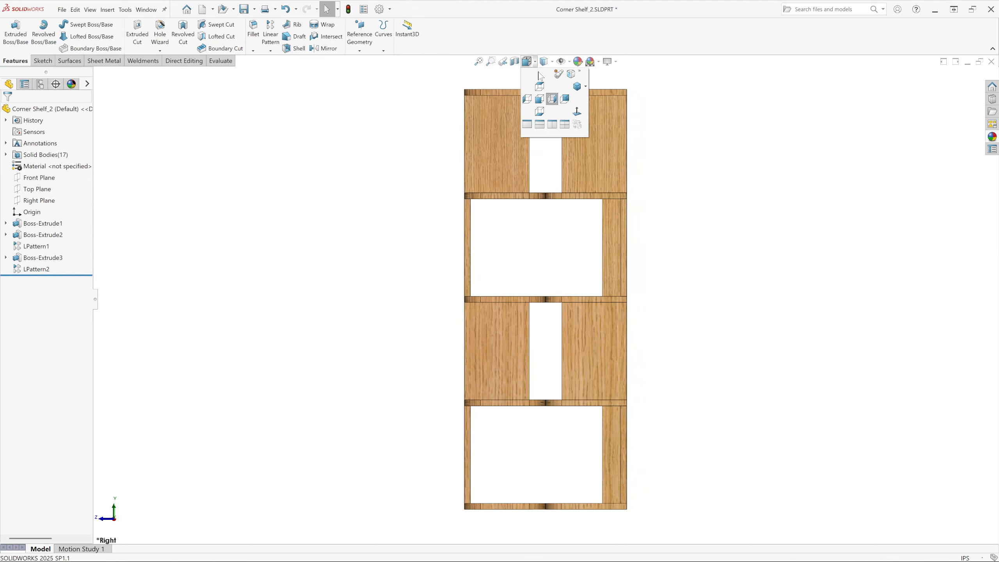
left_click(586, 88)
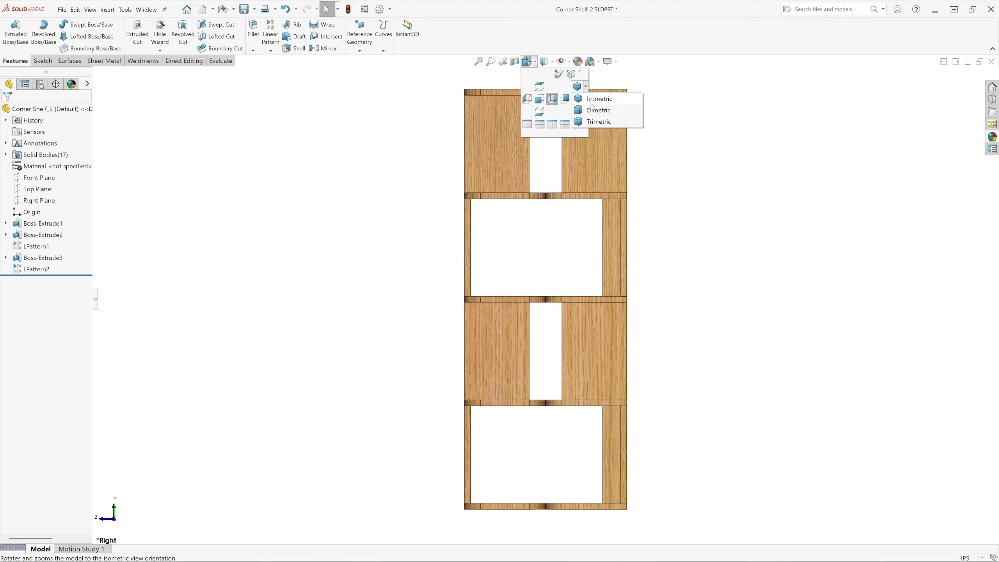
left_click(592, 99)
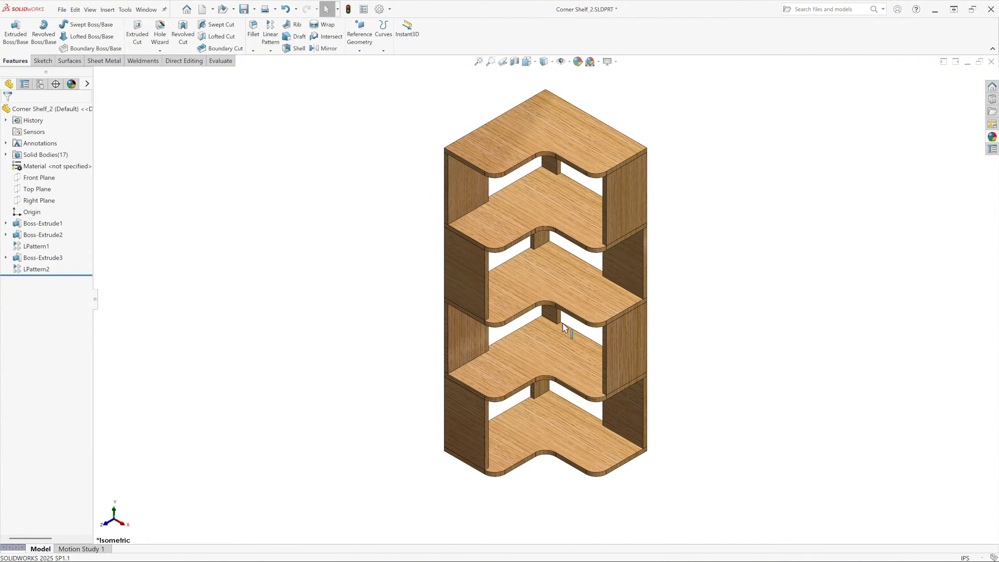
Inspect the shelf's uprights and board edges from a freely rotated angle and restore the isometric view
middle_click_drag(579, 169, 550, 360)
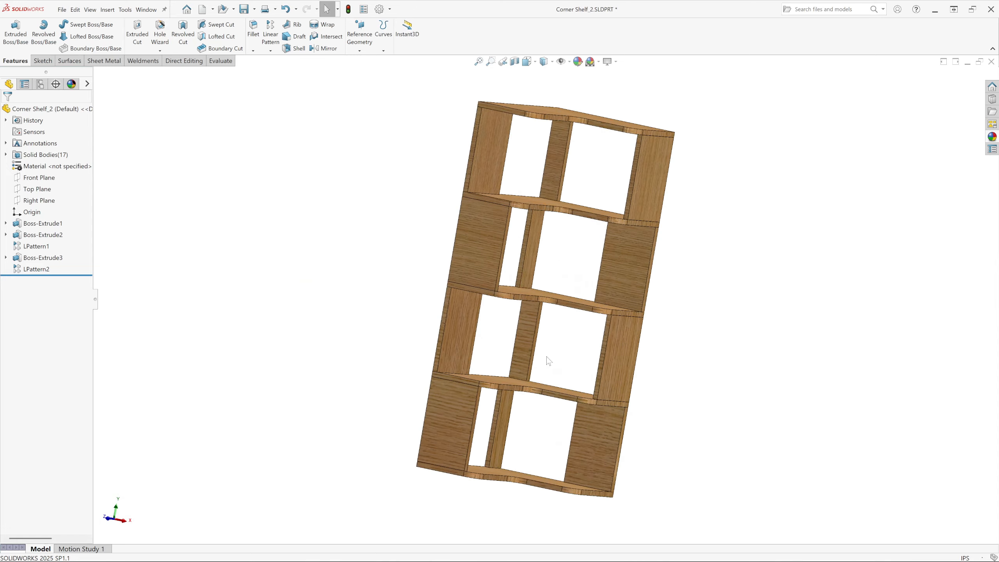
left_click(528, 62)
left_click(576, 86)
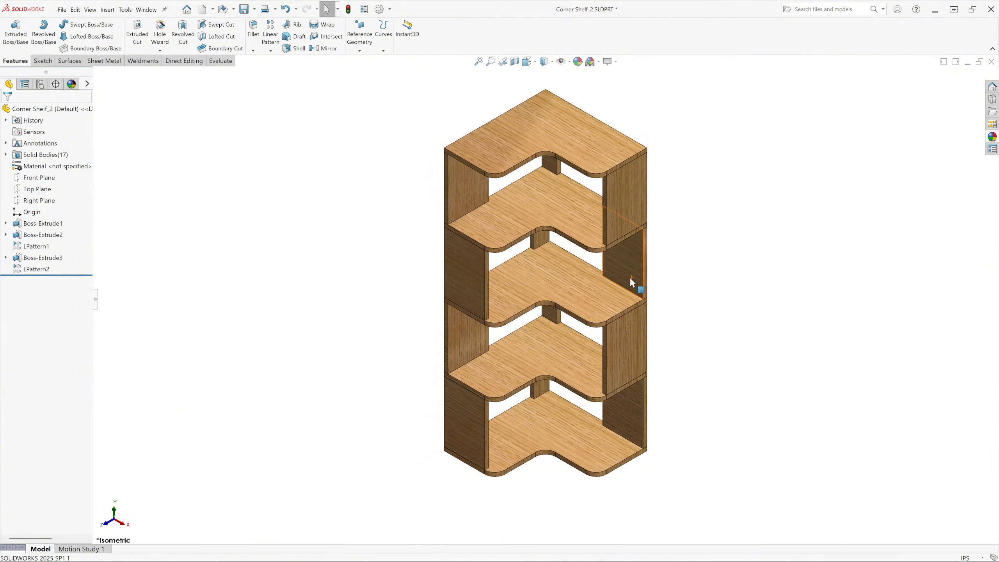